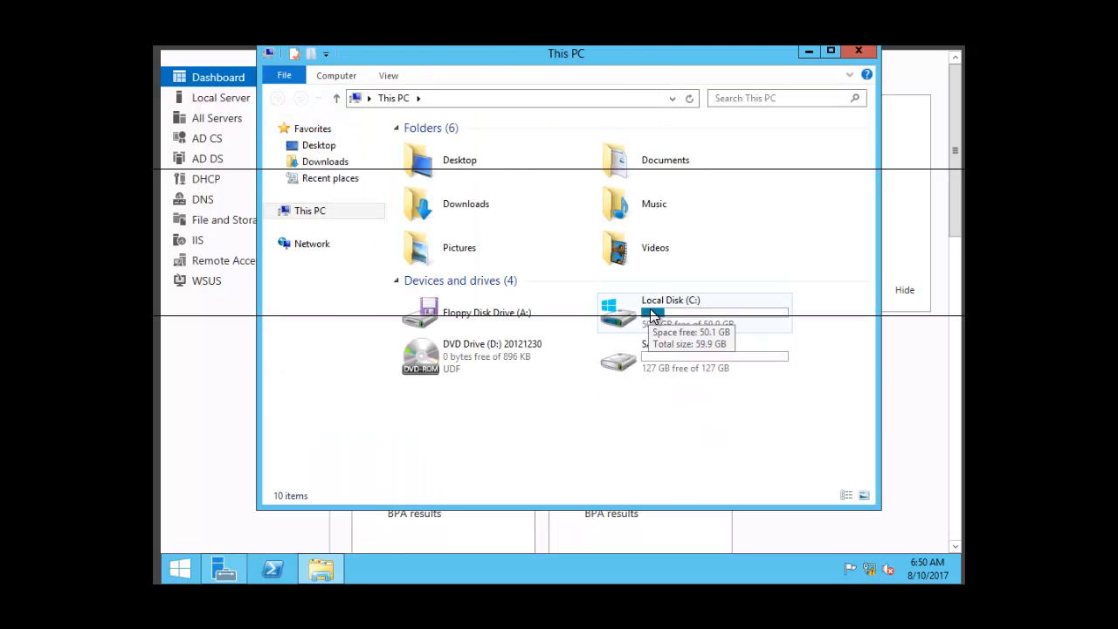
# Open the Files for classification folder on Local Disk (C:)
pyautogui.doubleClick(651, 317)
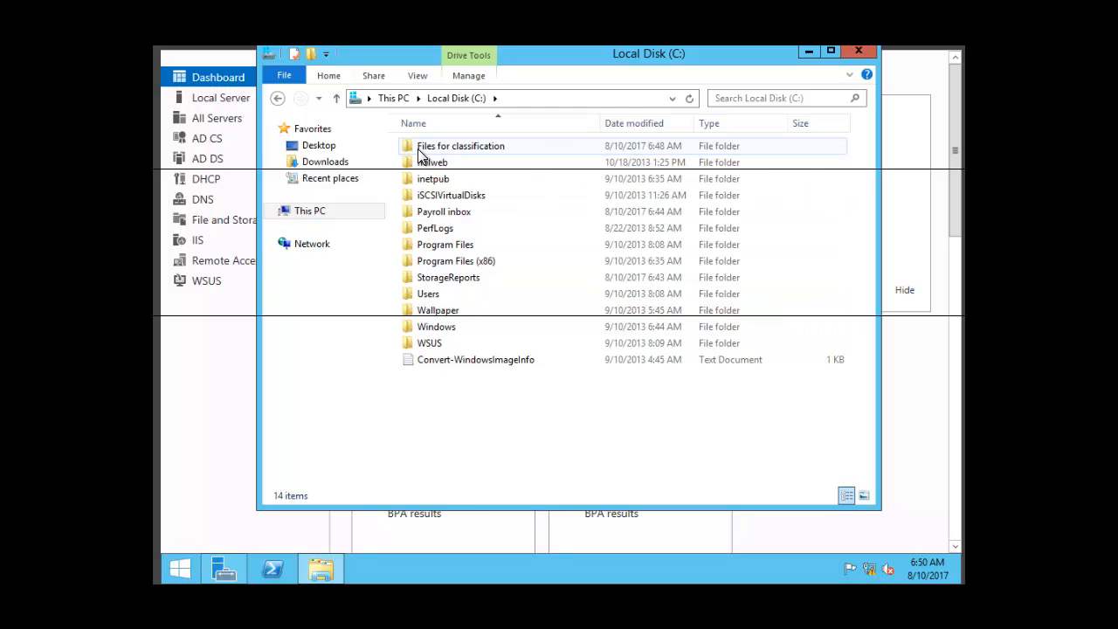
pyautogui.moveTo(492, 146)
pyautogui.moveTo(440, 149)
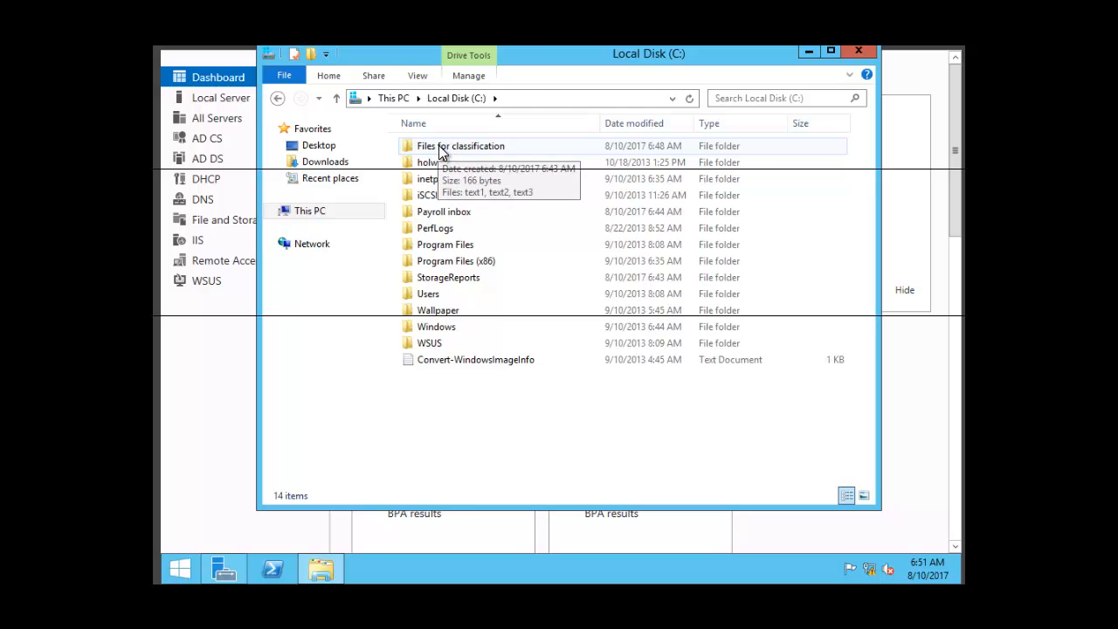
pyautogui.doubleClick(439, 148)
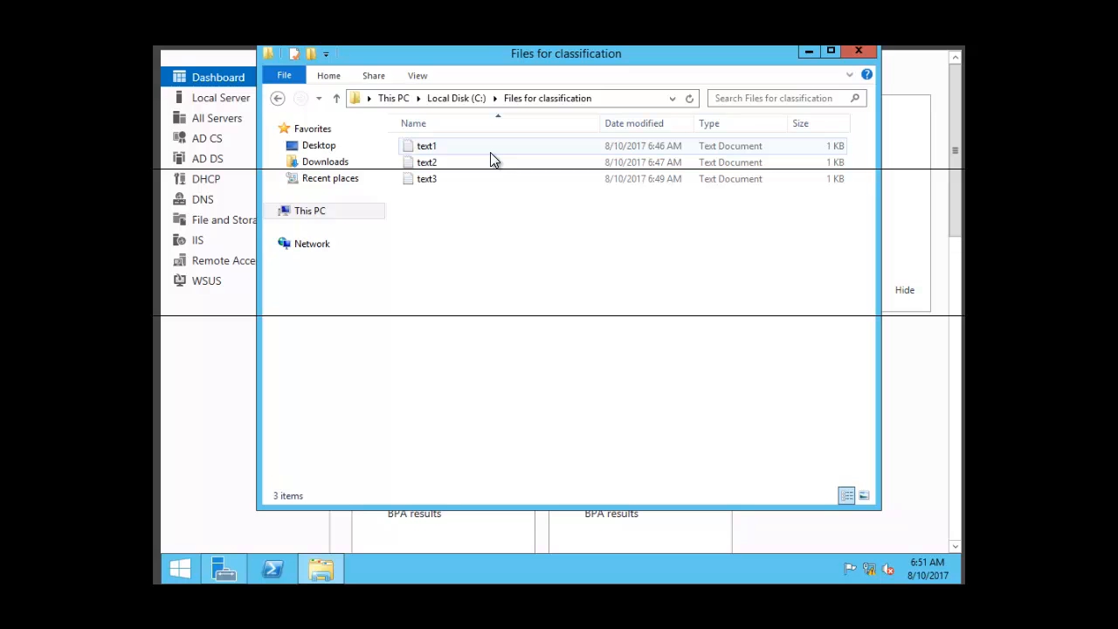
# Read the contents of text1, text2 and text3, closing each file and finally the folder window
pyautogui.doubleClick(428, 147)
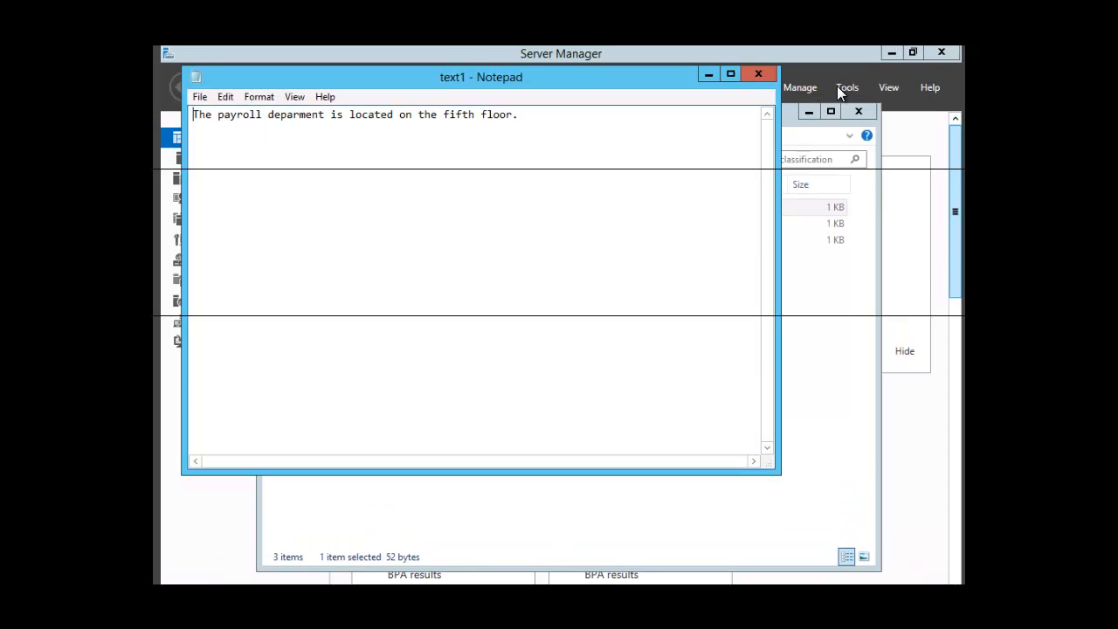
pyautogui.click(756, 76)
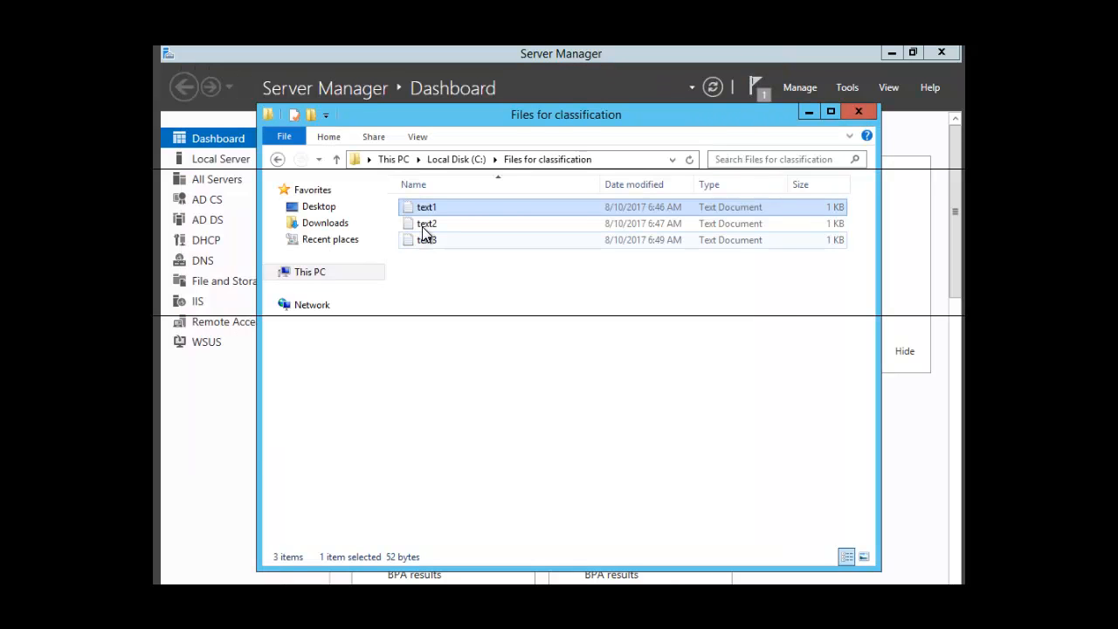
pyautogui.doubleClick(425, 223)
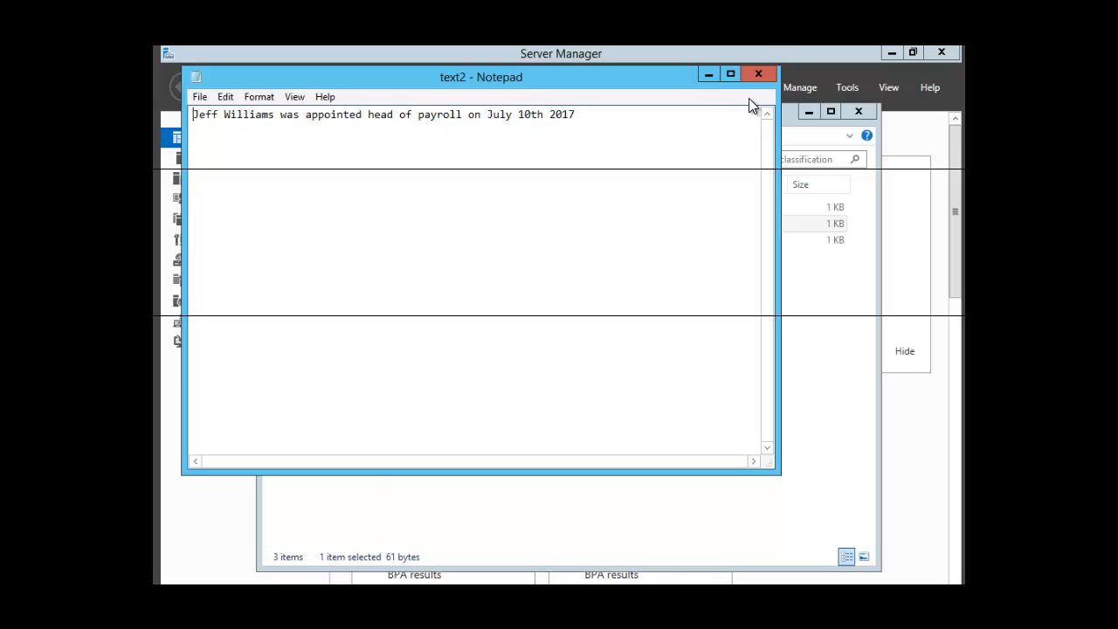
pyautogui.click(759, 75)
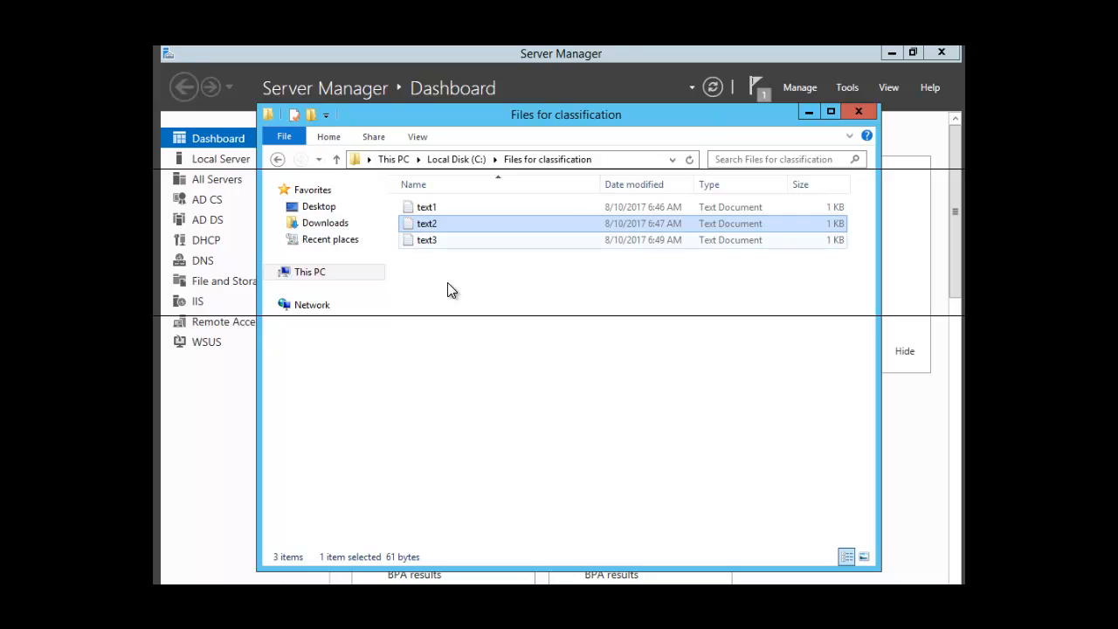
pyautogui.doubleClick(424, 244)
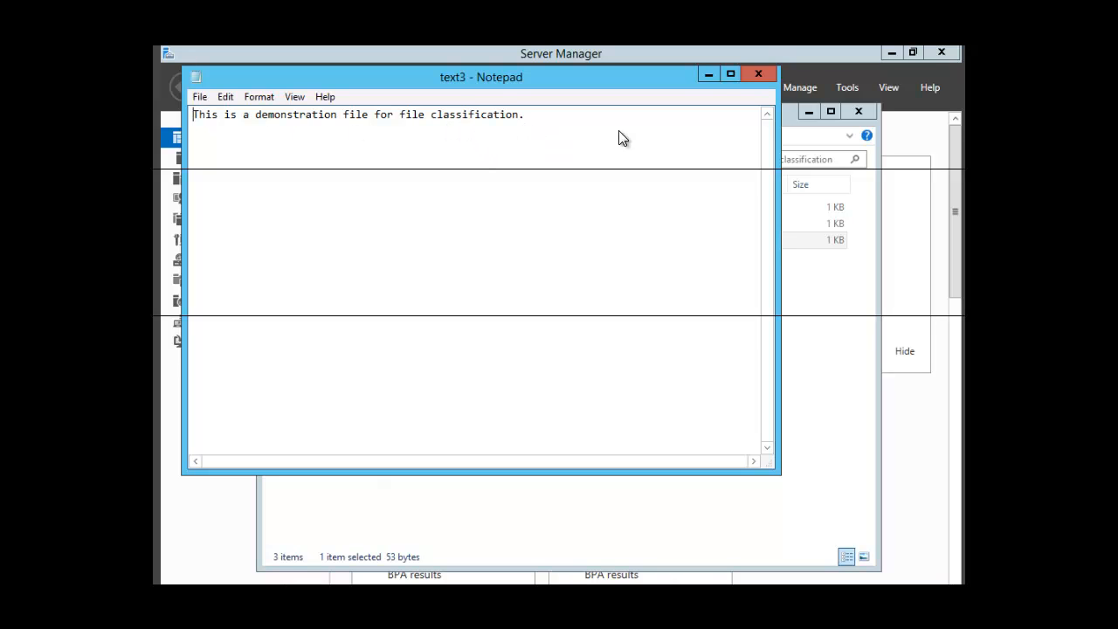
pyautogui.click(759, 75)
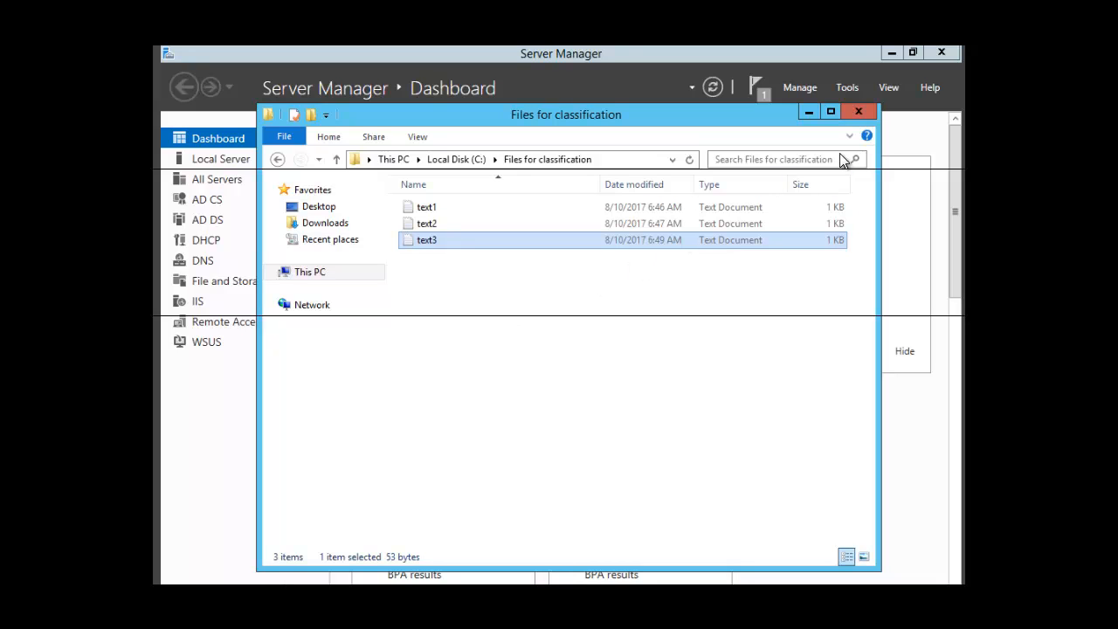
pyautogui.click(861, 114)
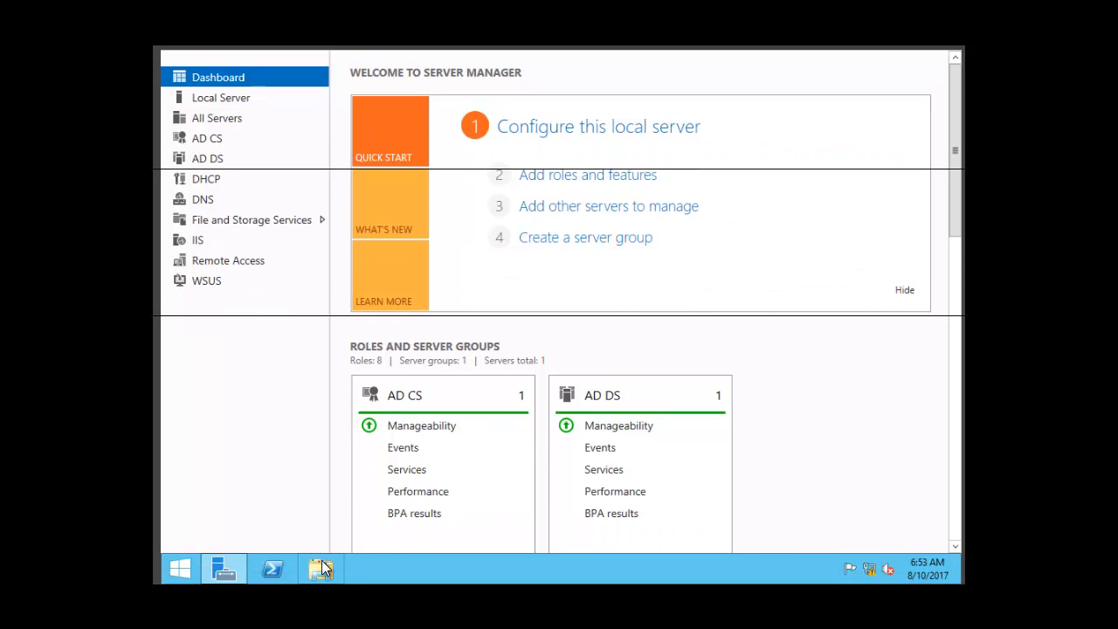
# Check the contents of the Payroll inbox folder on Local Disk (C:), and close its window
pyautogui.click(322, 569)
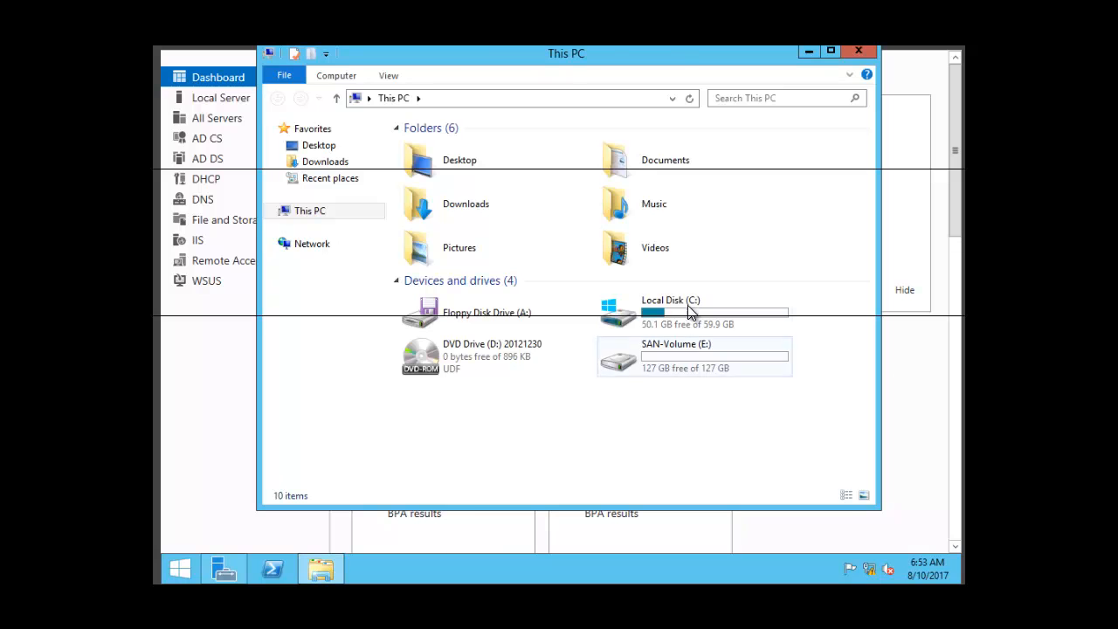
pyautogui.doubleClick(664, 313)
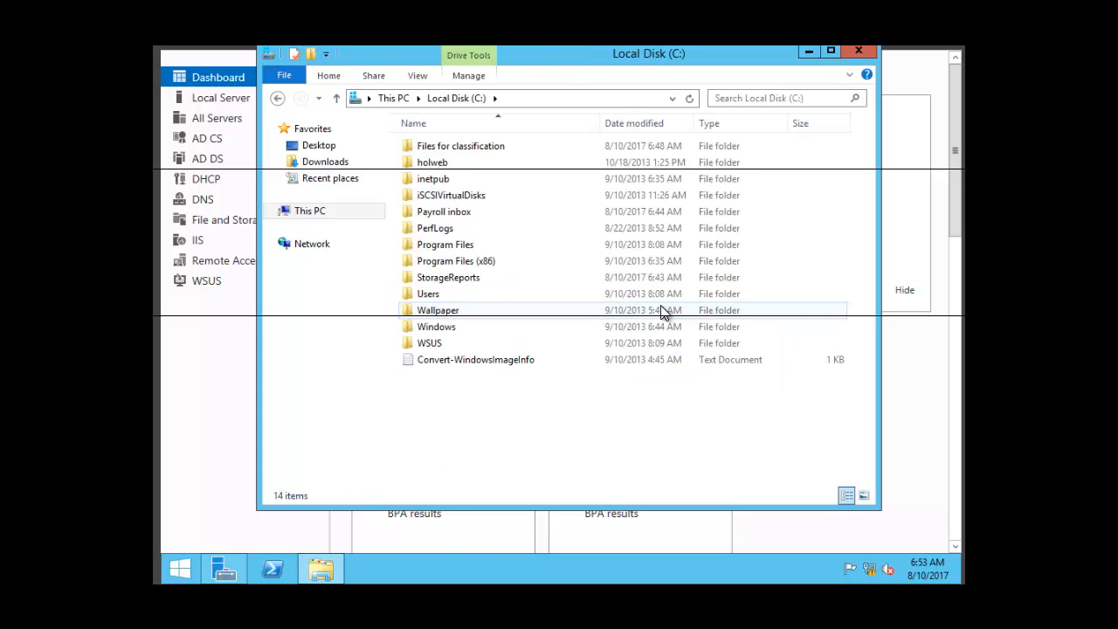
pyautogui.doubleClick(463, 218)
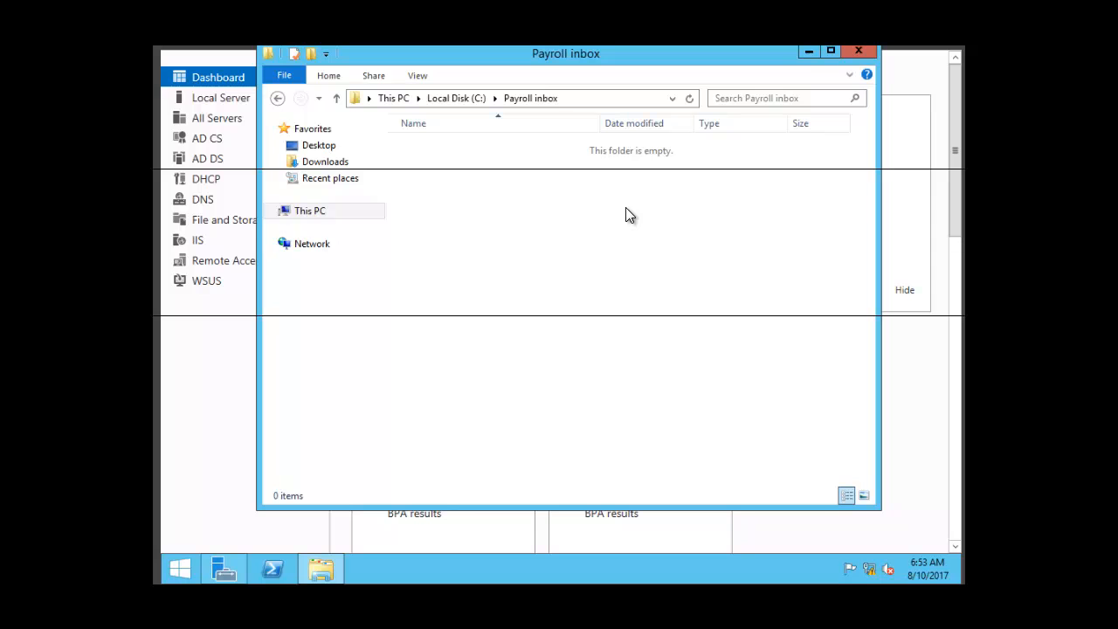
pyautogui.click(860, 50)
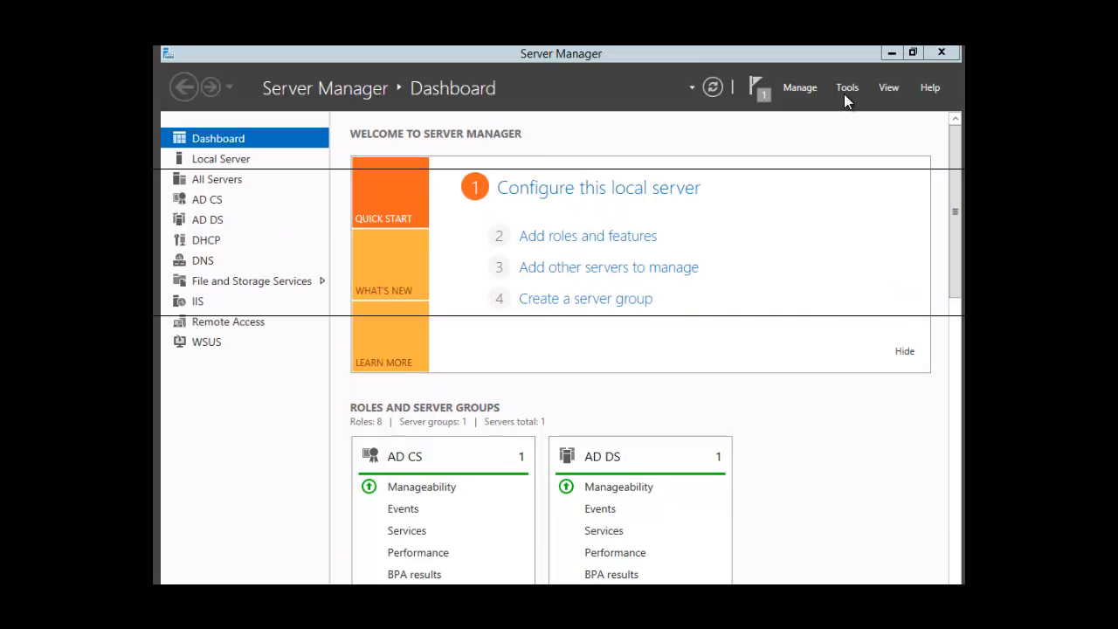
# Open File Server Resource Manager from Server Manager and display the Classification Properties under Classification Management
pyautogui.click(847, 91)
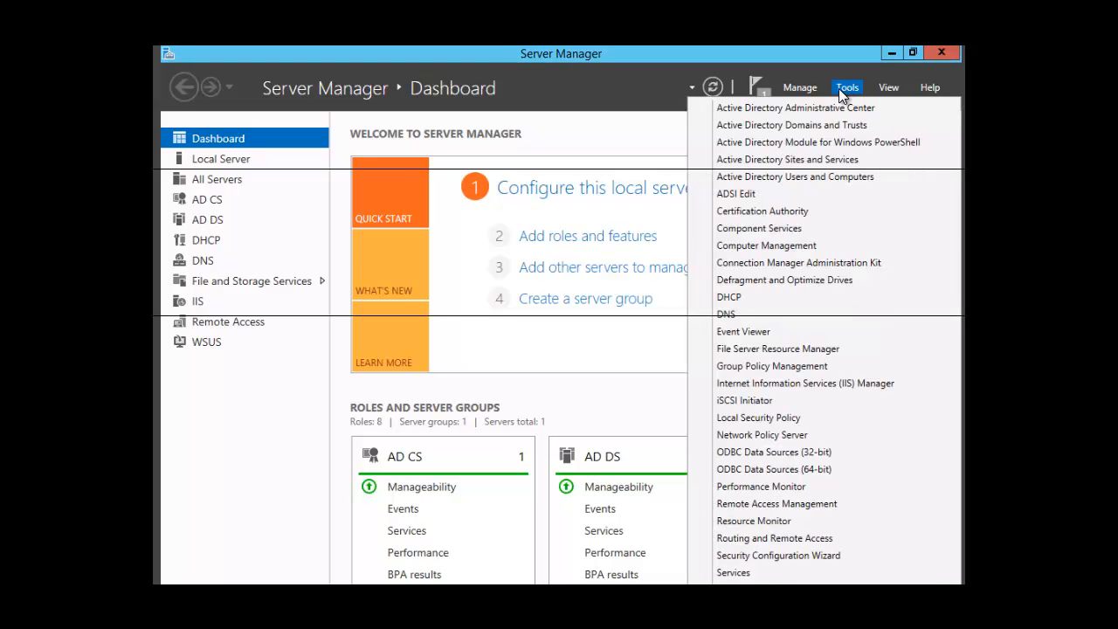
pyautogui.click(744, 349)
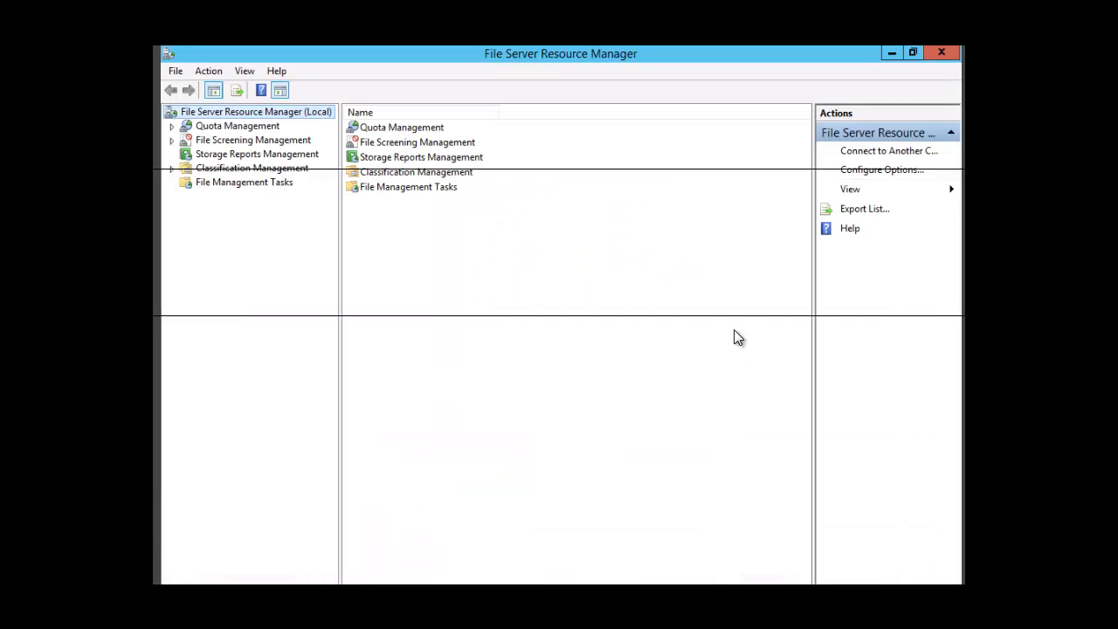
pyautogui.click(172, 170)
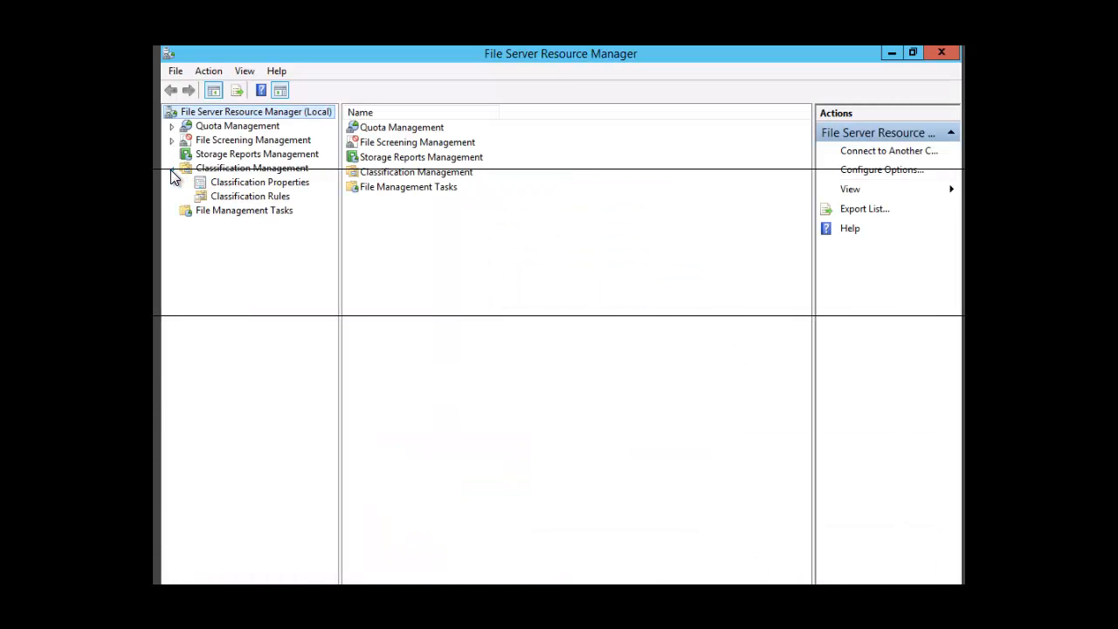
pyautogui.rightClick(259, 183)
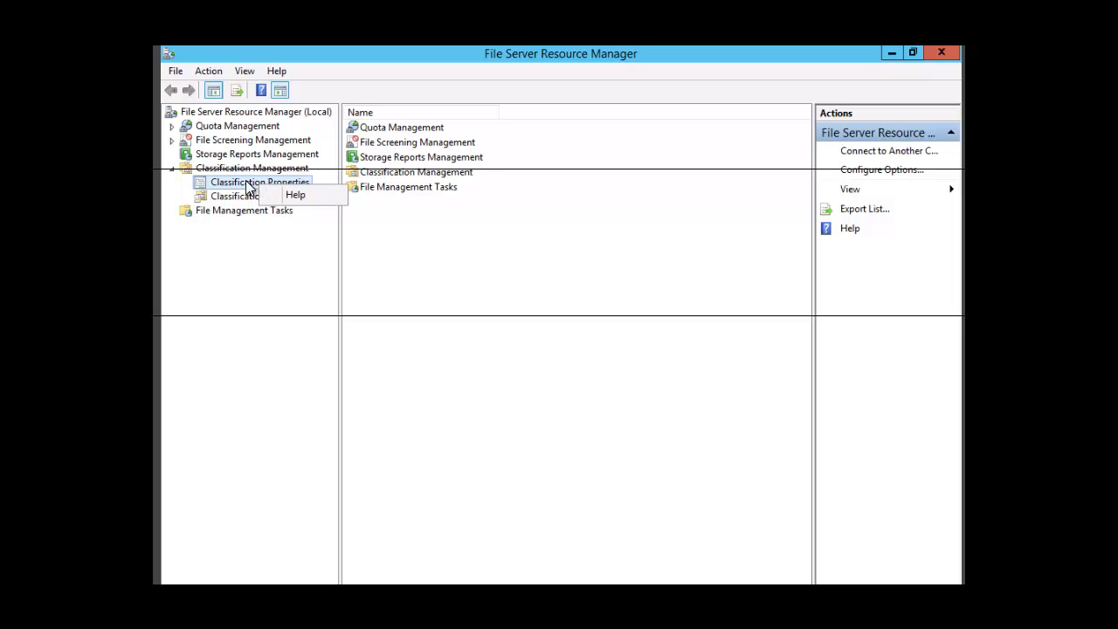
pyautogui.click(239, 186)
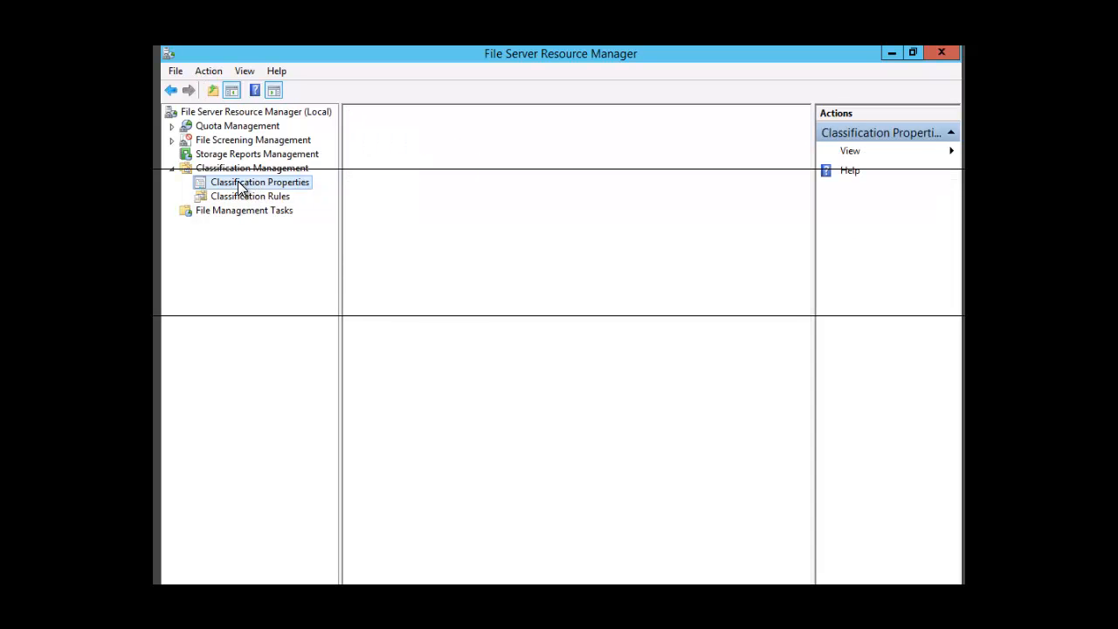
# Start a new local classification property and name it Secured Data
pyautogui.rightClick(241, 188)
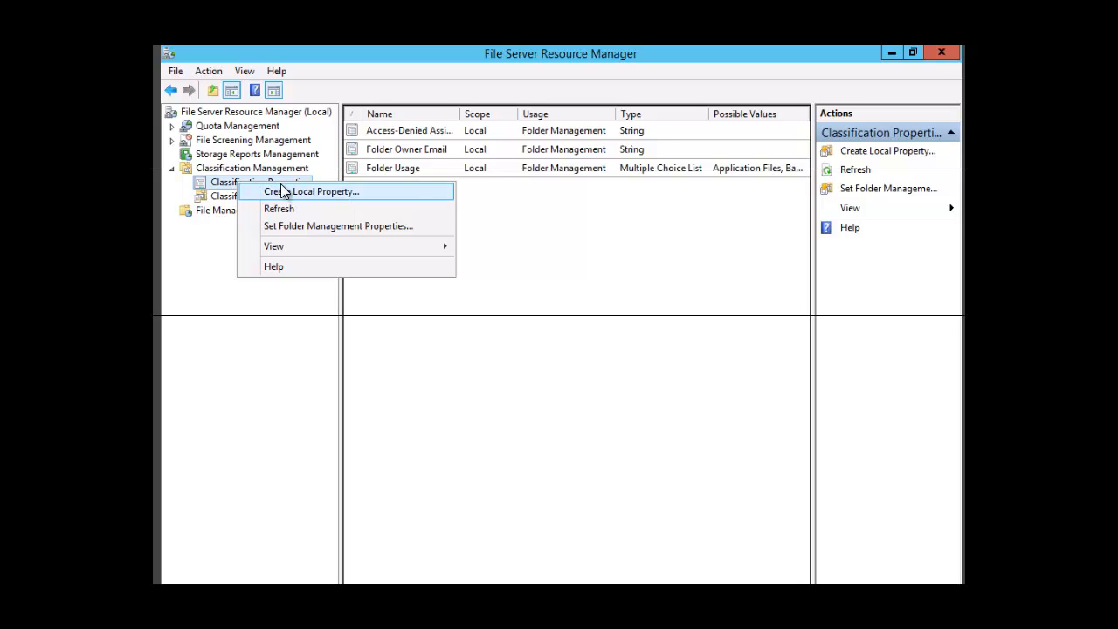
pyautogui.click(279, 193)
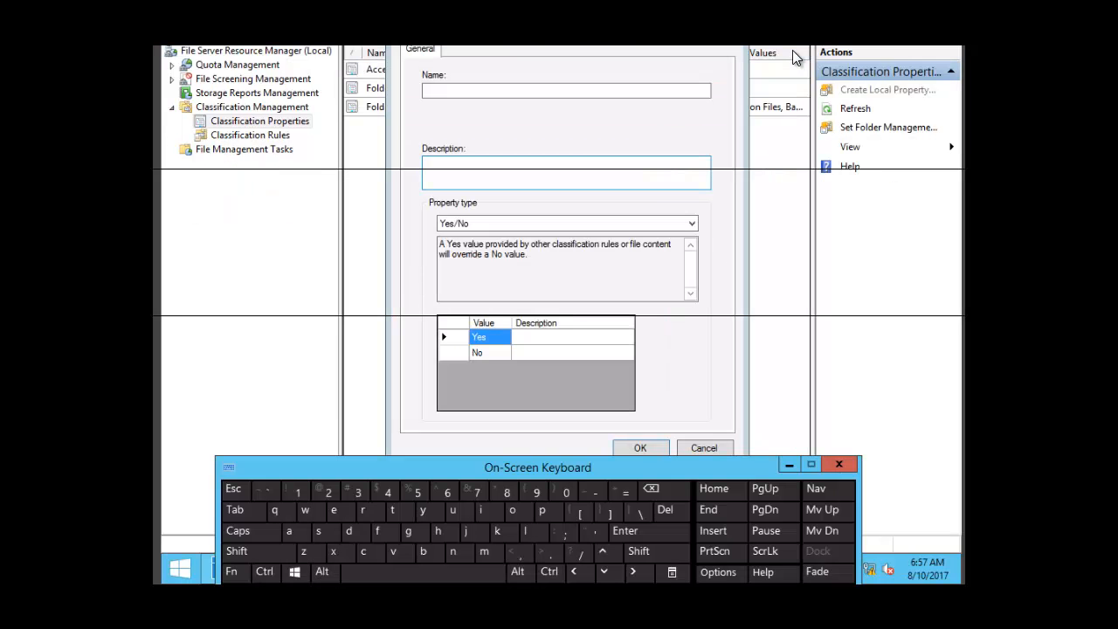
pyautogui.click(450, 96)
pyautogui.click(434, 92)
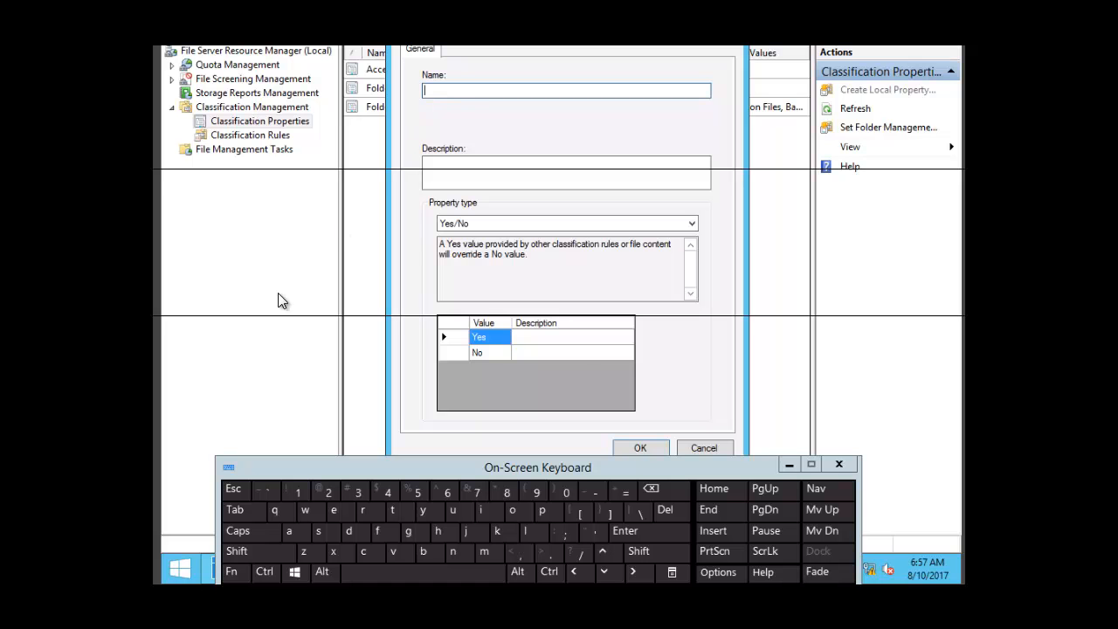
pyautogui.click(246, 551)
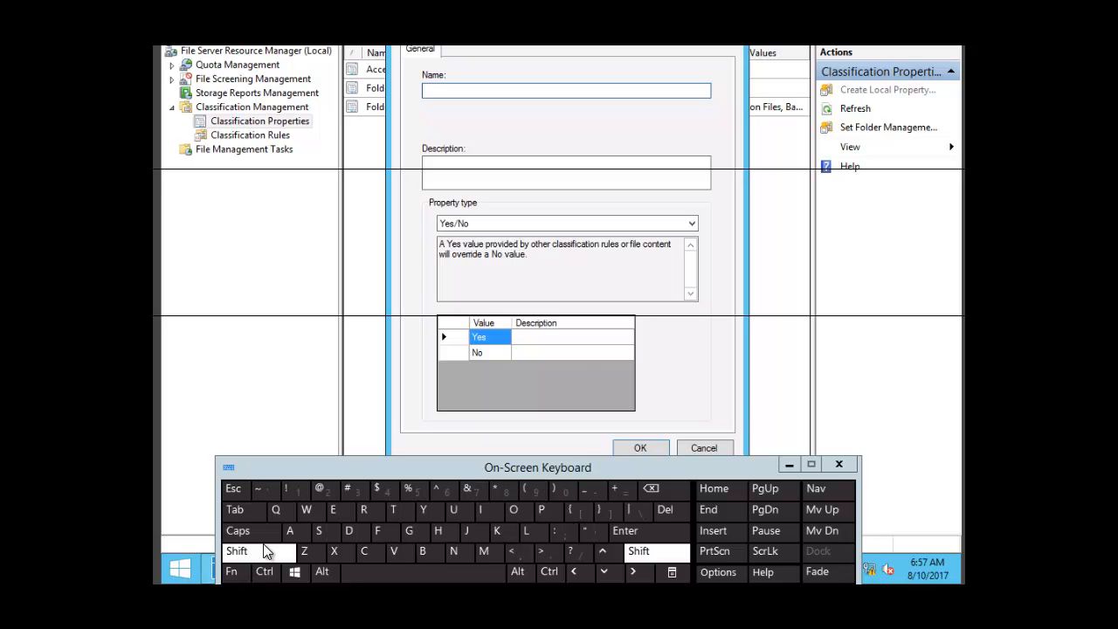
pyautogui.click(318, 532)
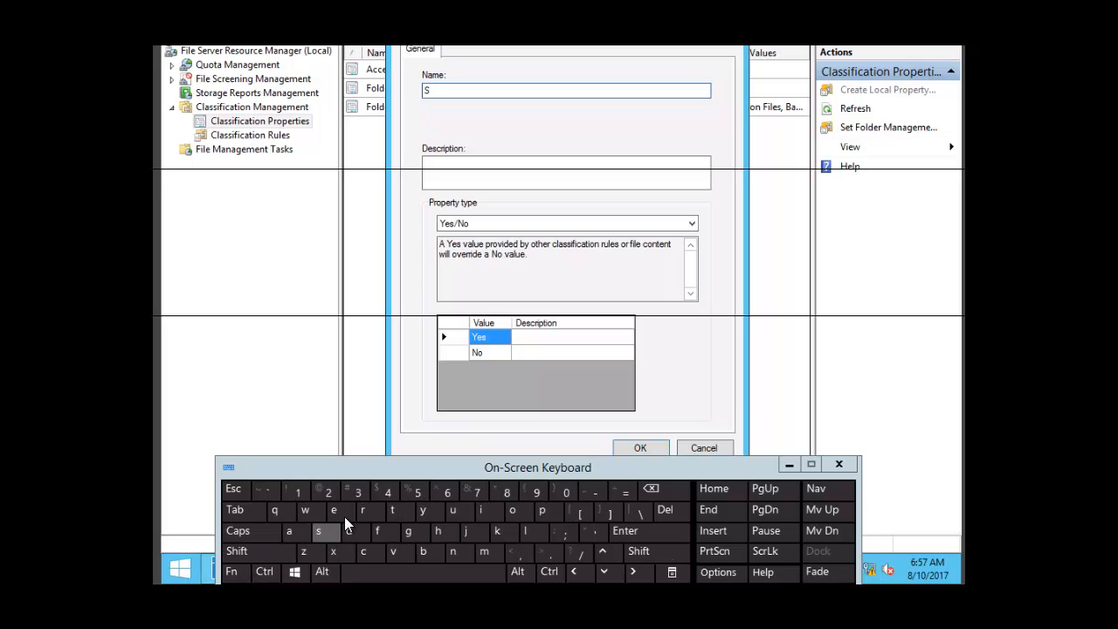
pyautogui.click(337, 508)
pyautogui.click(361, 551)
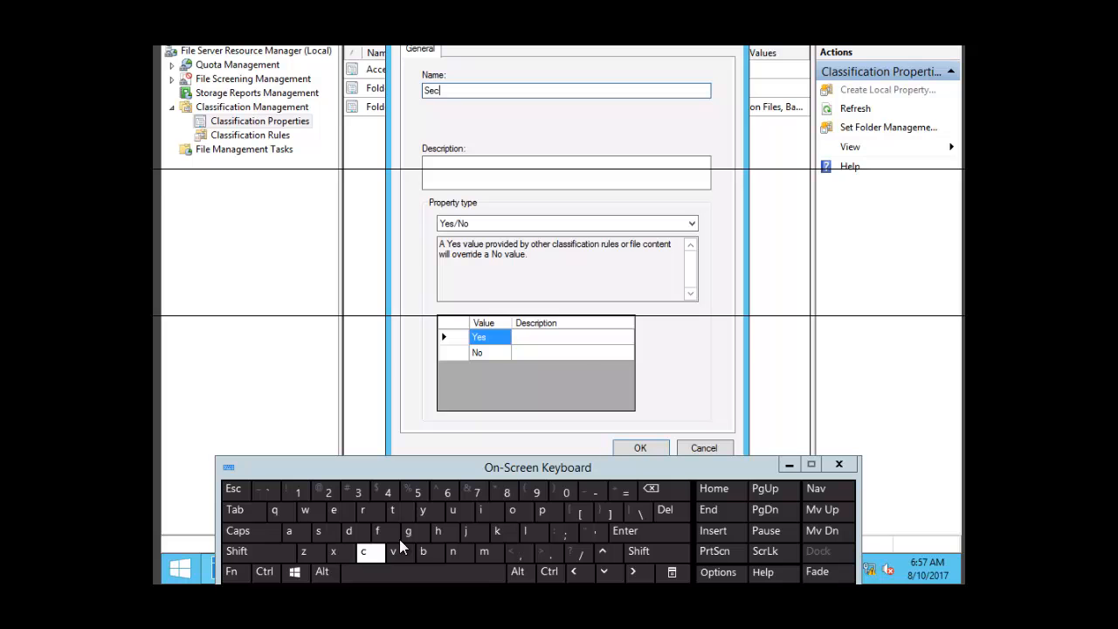
pyautogui.click(451, 509)
pyautogui.click(367, 509)
pyautogui.click(337, 507)
pyautogui.click(350, 530)
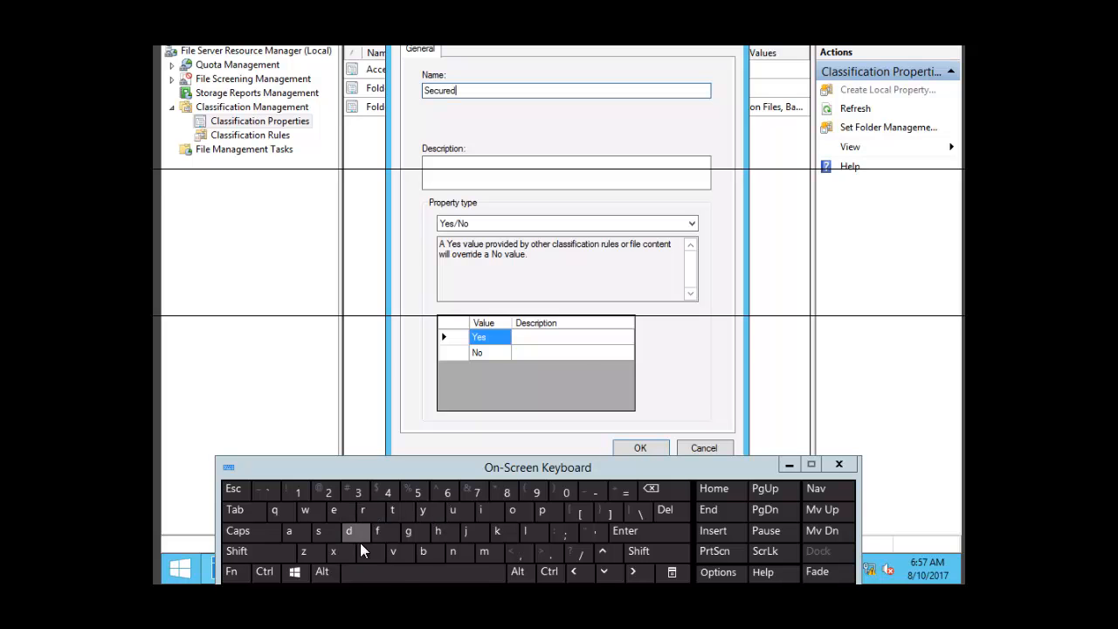
pyautogui.click(405, 569)
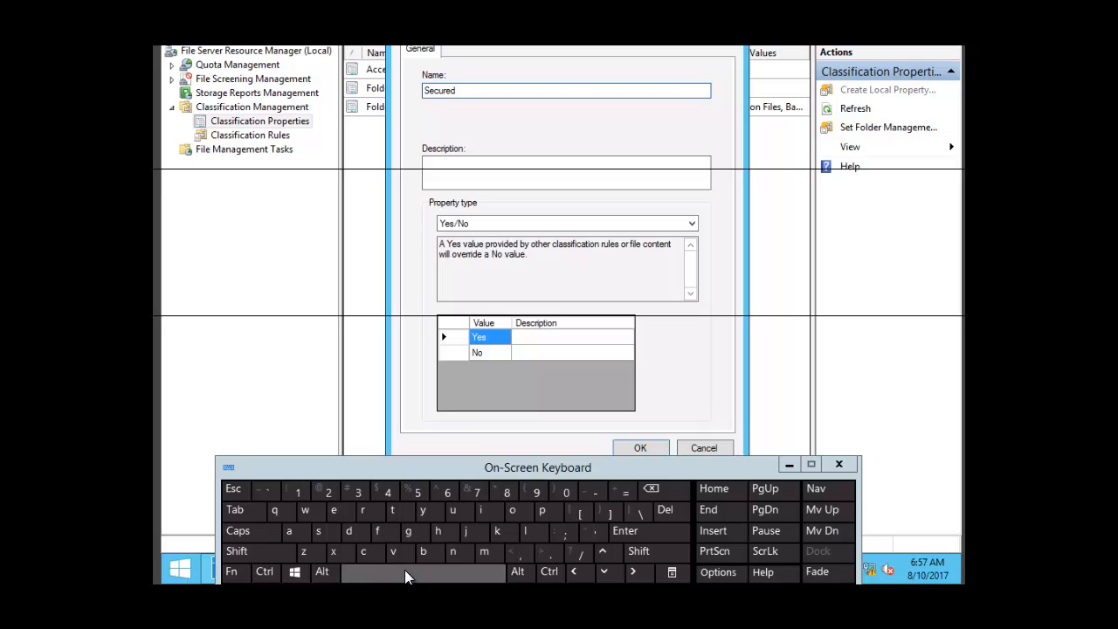
pyautogui.click(247, 550)
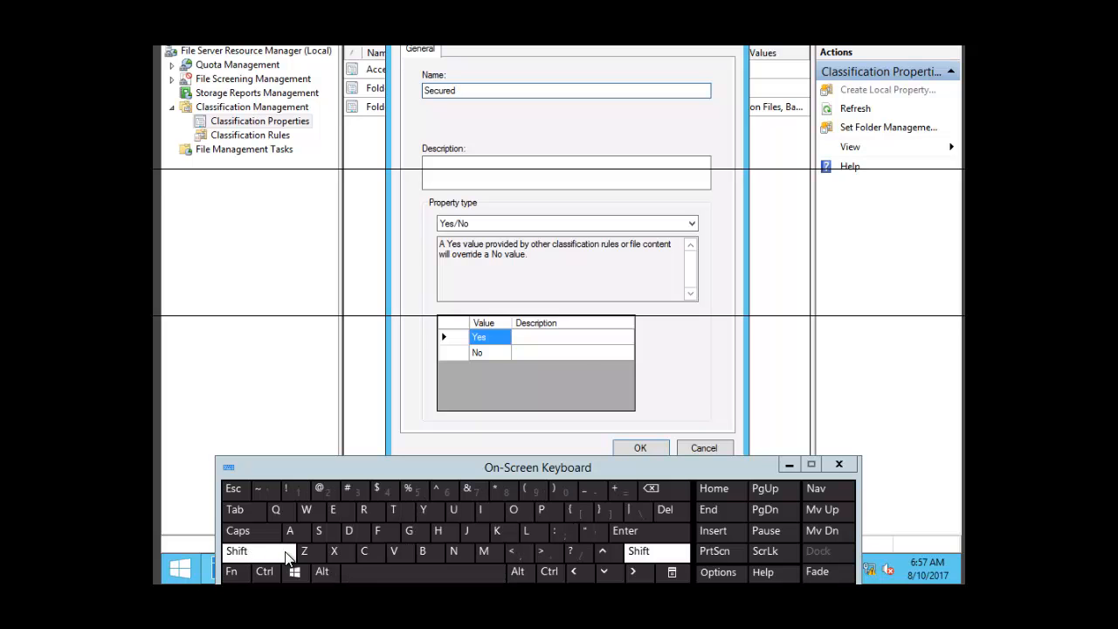
pyautogui.click(348, 531)
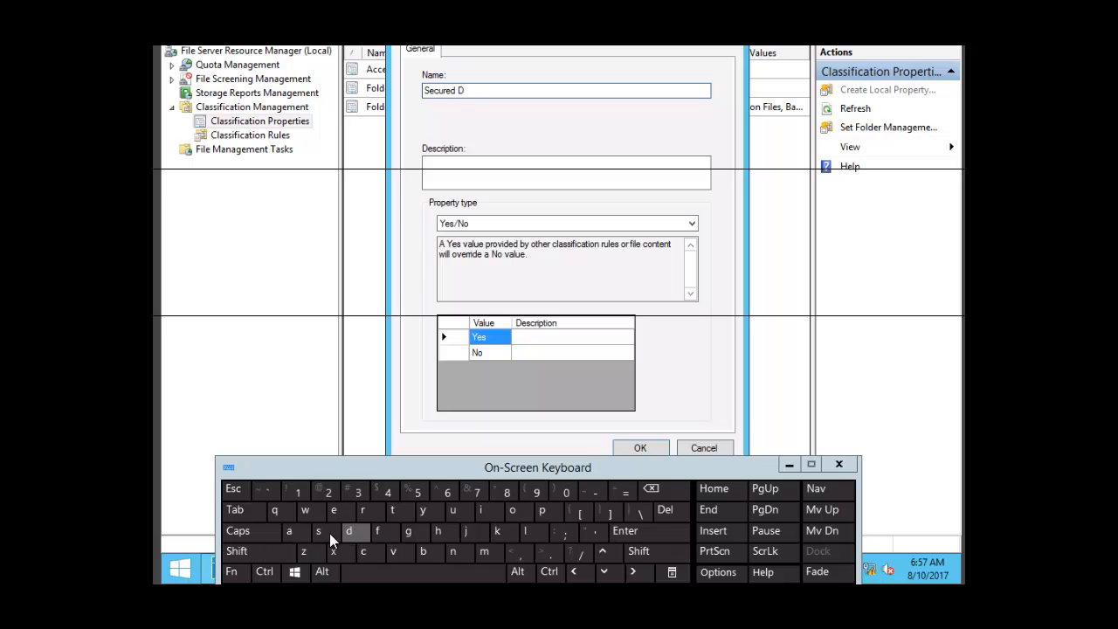
pyautogui.click(292, 533)
pyautogui.click(391, 512)
pyautogui.click(289, 527)
# Describe the property as "Assign a secured data value of yes or no", keep the Yes/No type, and save it
pyautogui.click(458, 174)
pyautogui.click(455, 175)
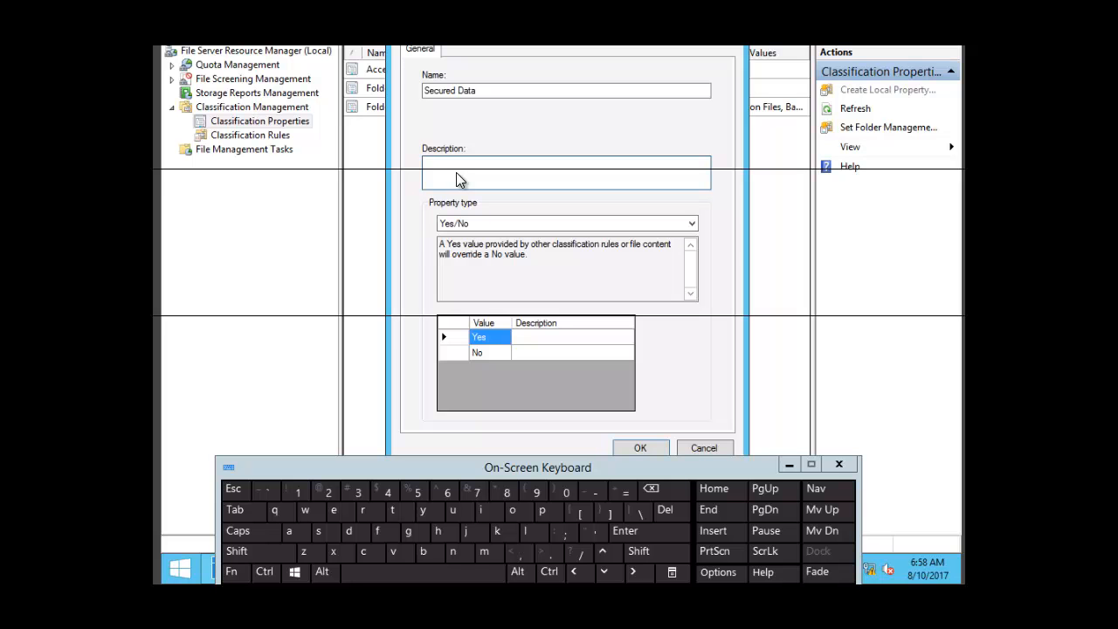
pyautogui.write('Assign a secured data value of yes or no')
pyautogui.click(692, 226)
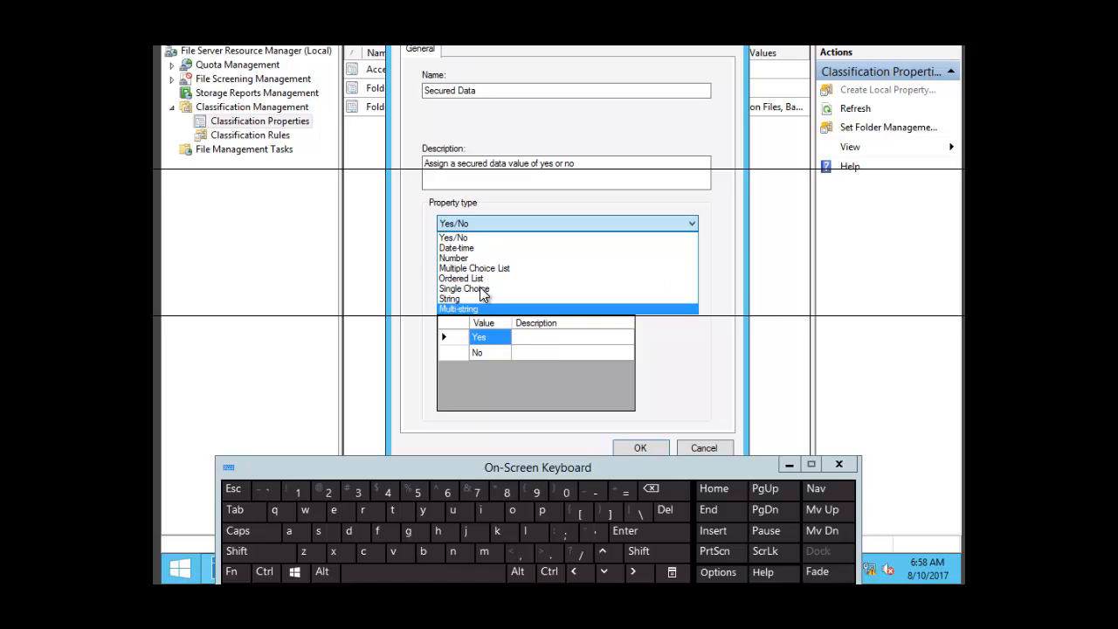
pyautogui.click(466, 223)
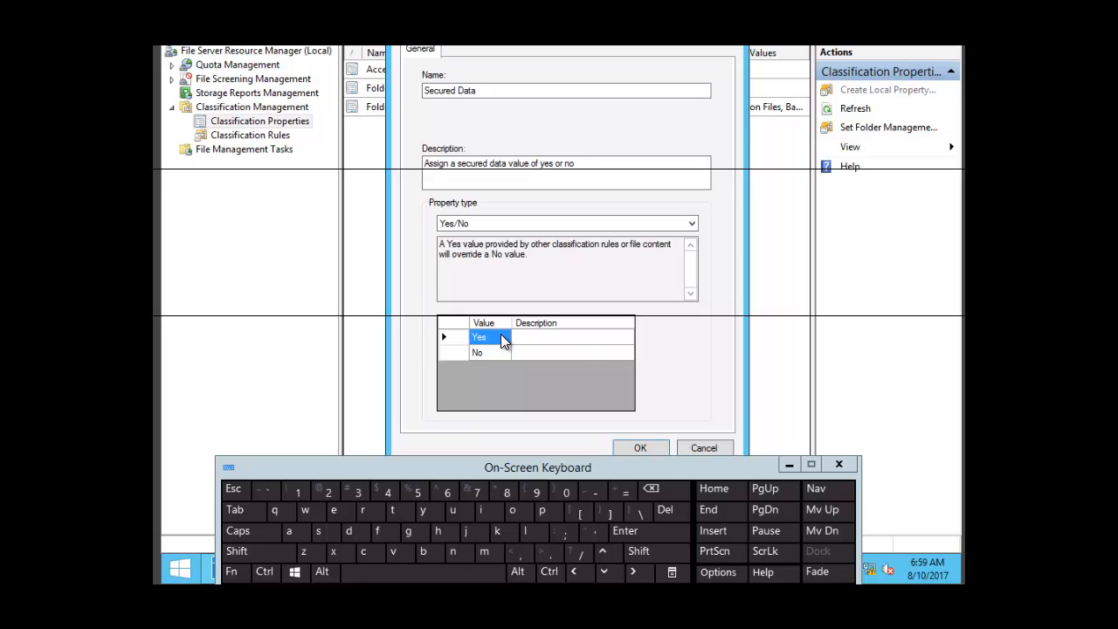
pyautogui.click(639, 445)
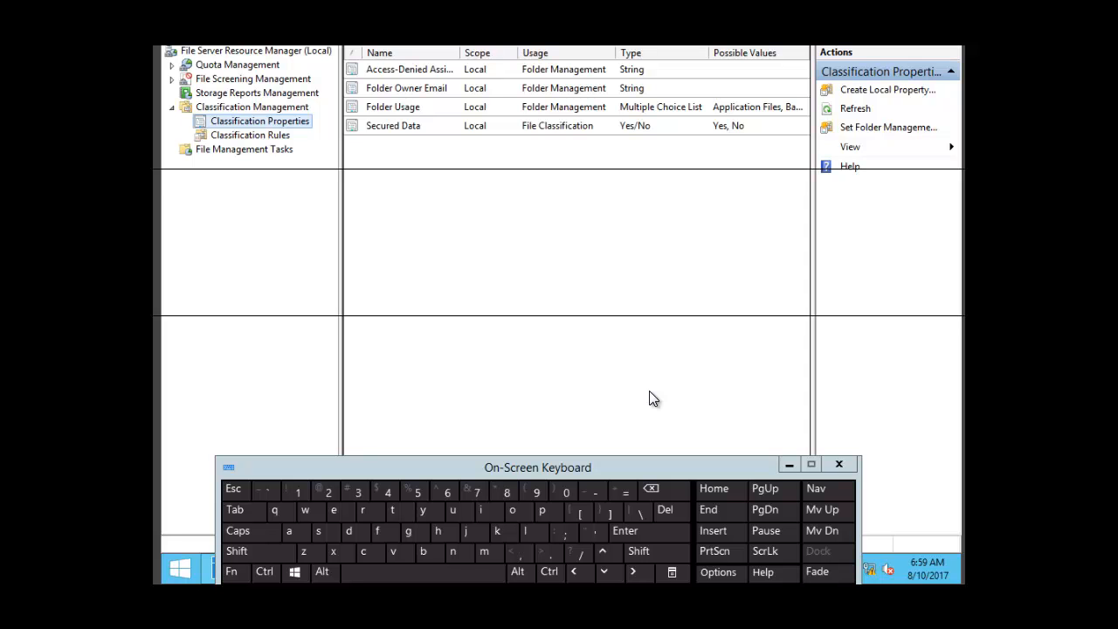
# Start creating a new classification rule under Classification Rules, keeping the rule name field clear of the on-screen keyboard
pyautogui.rightClick(267, 121)
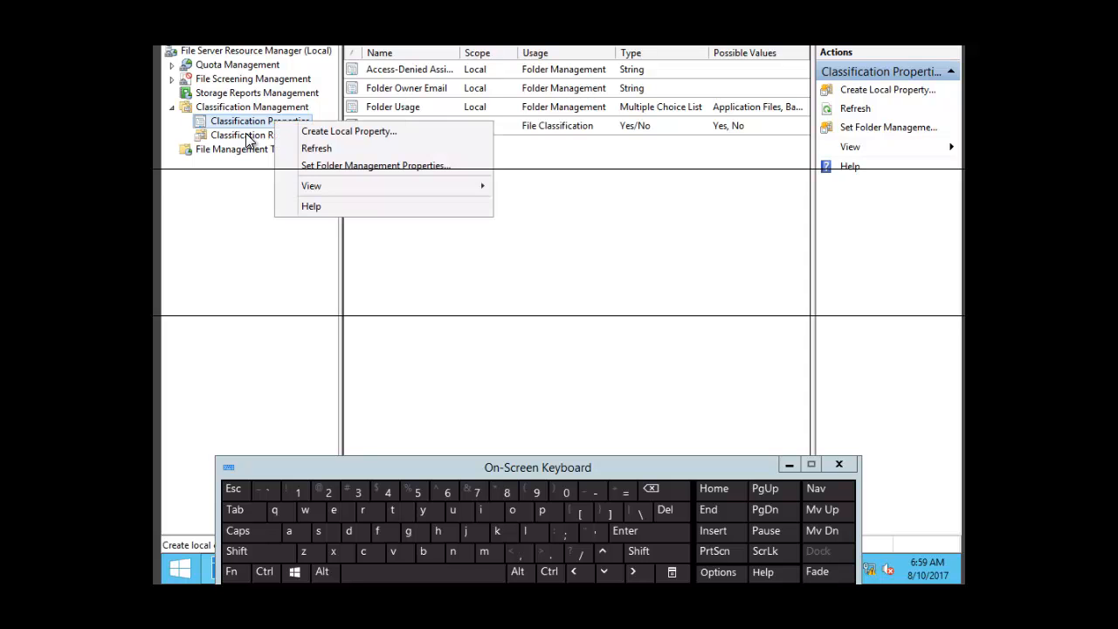
pyautogui.click(250, 137)
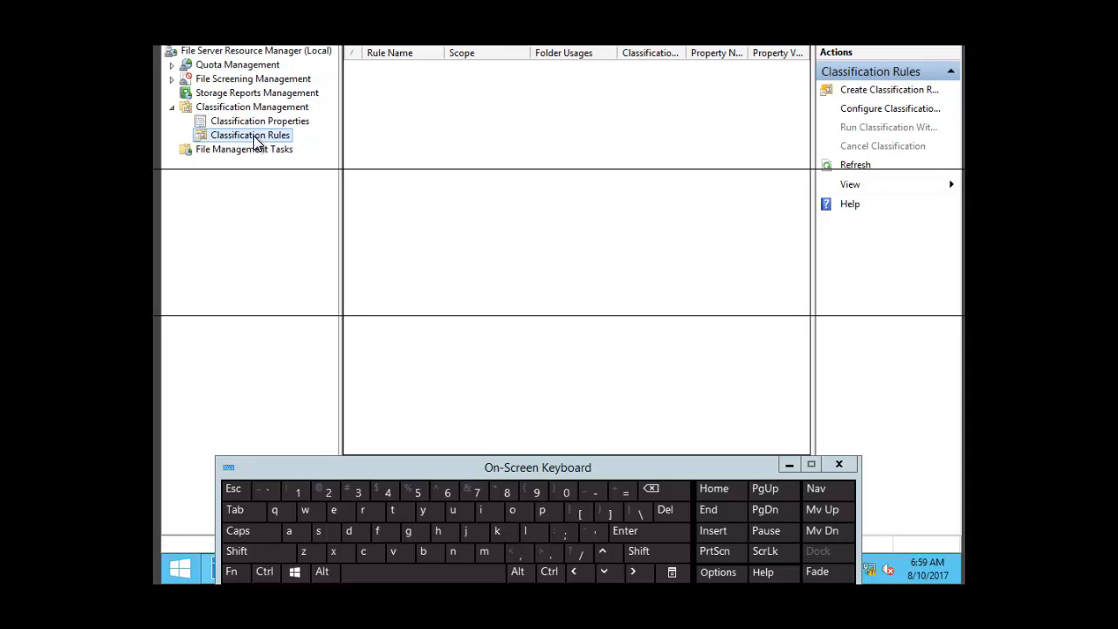
pyautogui.rightClick(256, 142)
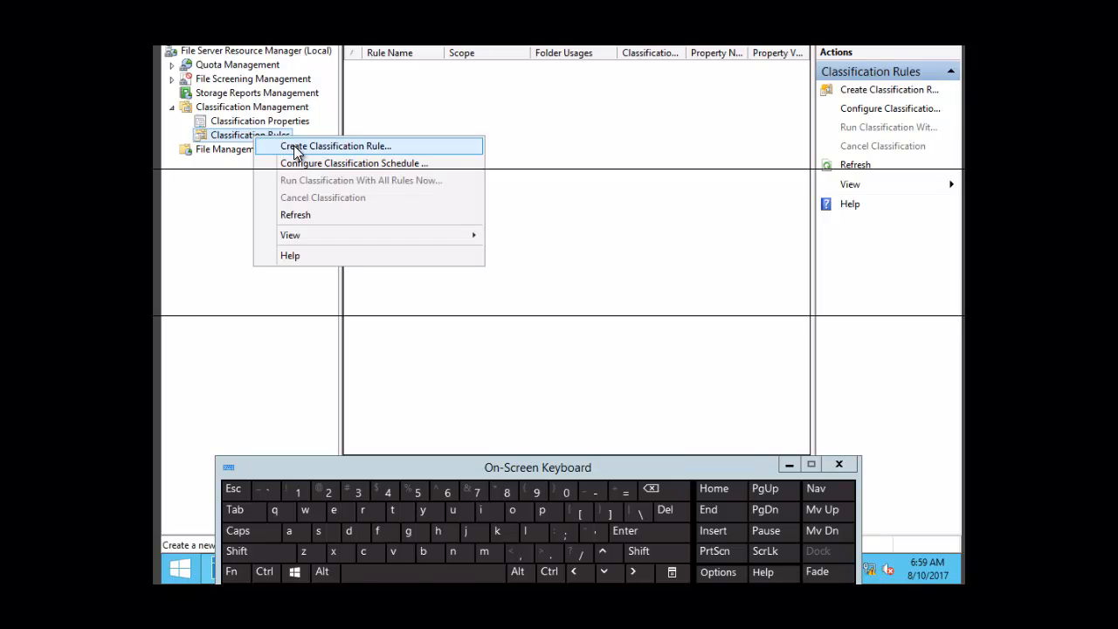
pyautogui.click(295, 148)
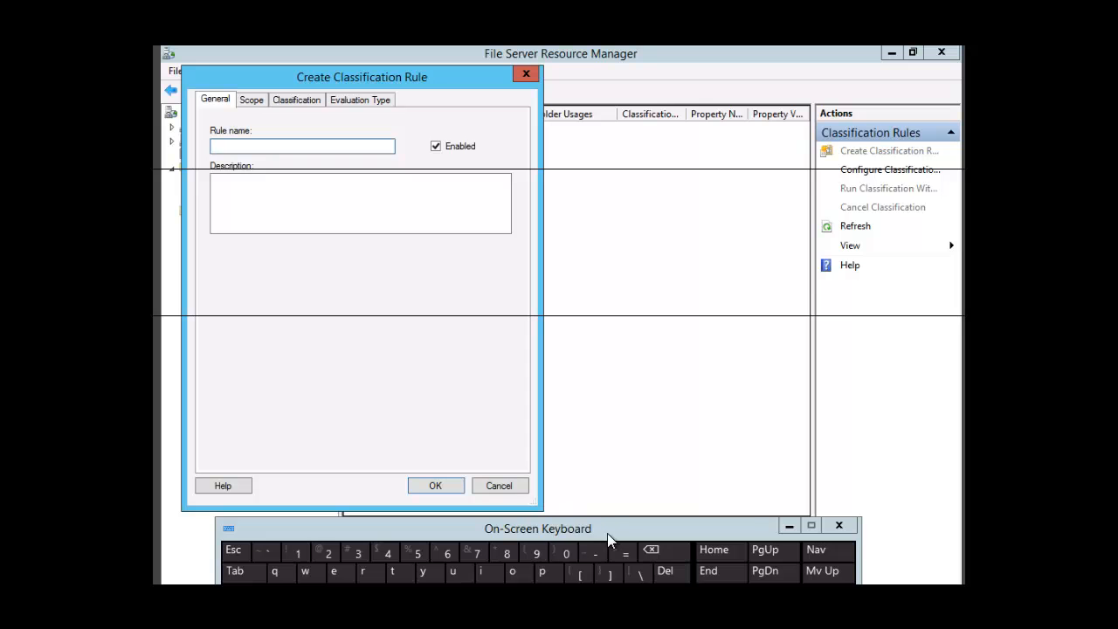
pyautogui.moveTo(627, 529); pyautogui.dragTo(674, 369)
# Name the new classification rule "Security Payroll document"
pyautogui.click(280, 150)
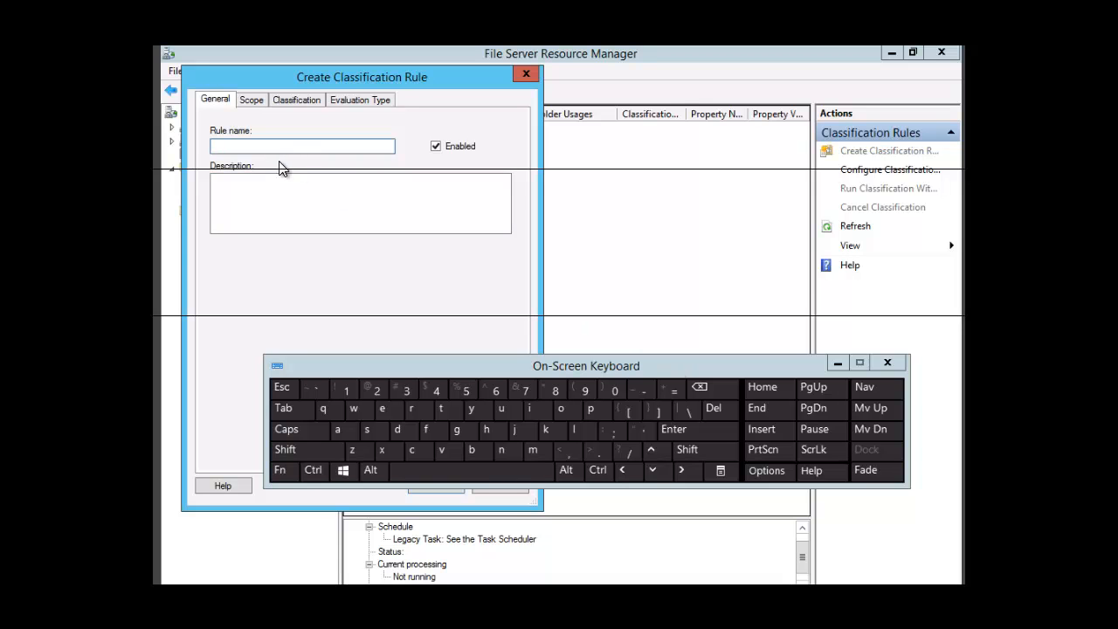
pyautogui.click(294, 444)
pyautogui.click(364, 431)
pyautogui.click(379, 408)
pyautogui.click(409, 448)
pyautogui.click(503, 408)
pyautogui.click(419, 408)
pyautogui.click(529, 410)
pyautogui.click(445, 410)
pyautogui.click(472, 412)
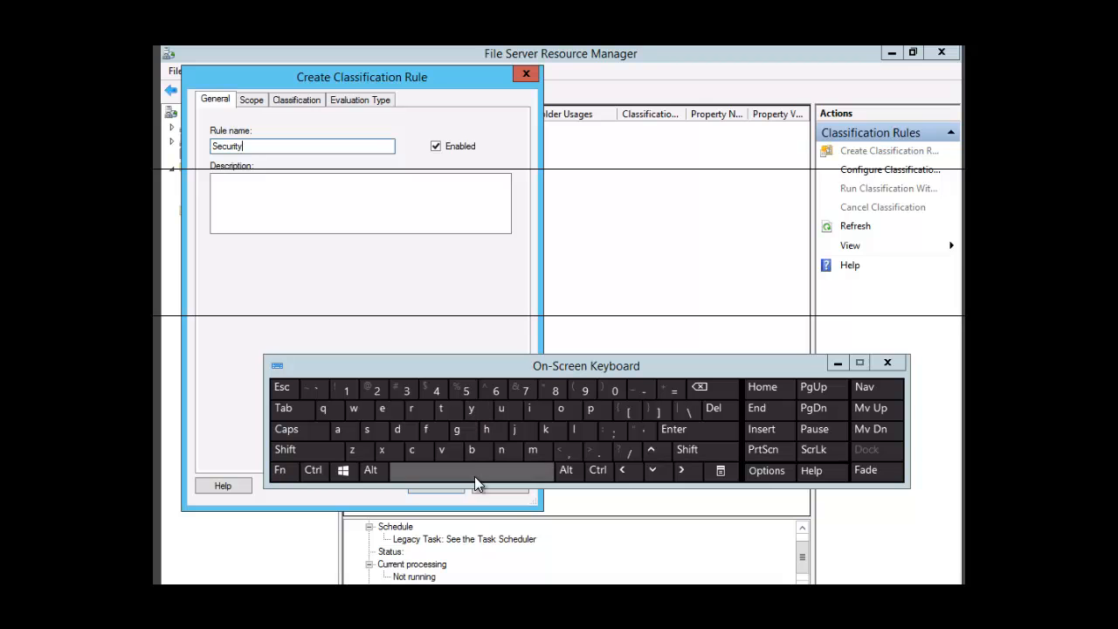
pyautogui.click(474, 473)
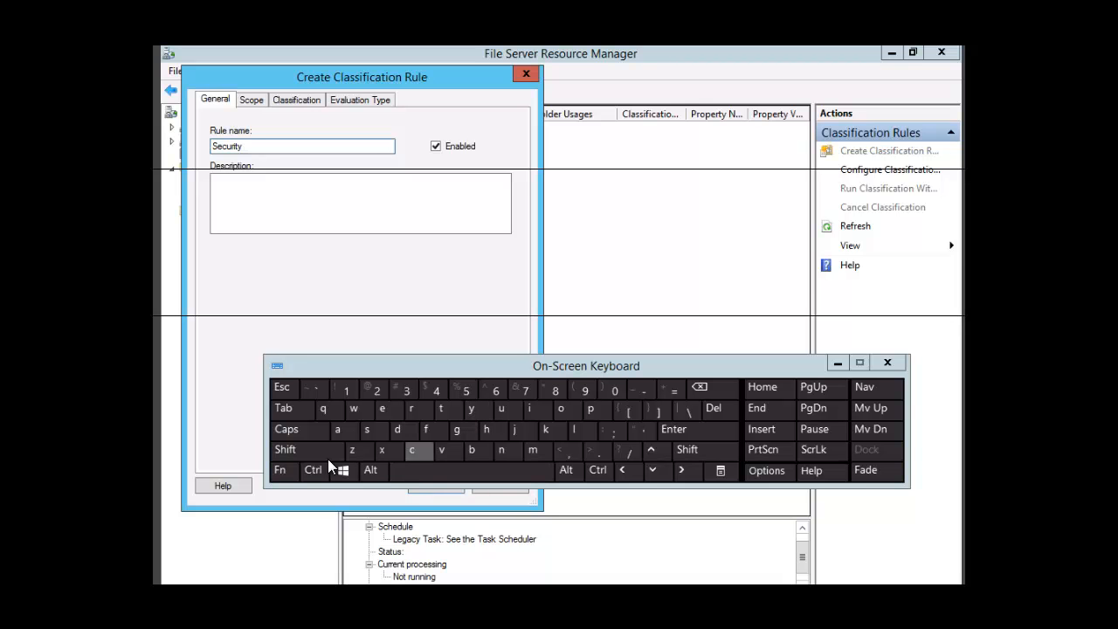
pyautogui.click(299, 449)
pyautogui.click(587, 407)
pyautogui.click(346, 429)
pyautogui.click(473, 409)
pyautogui.click(412, 409)
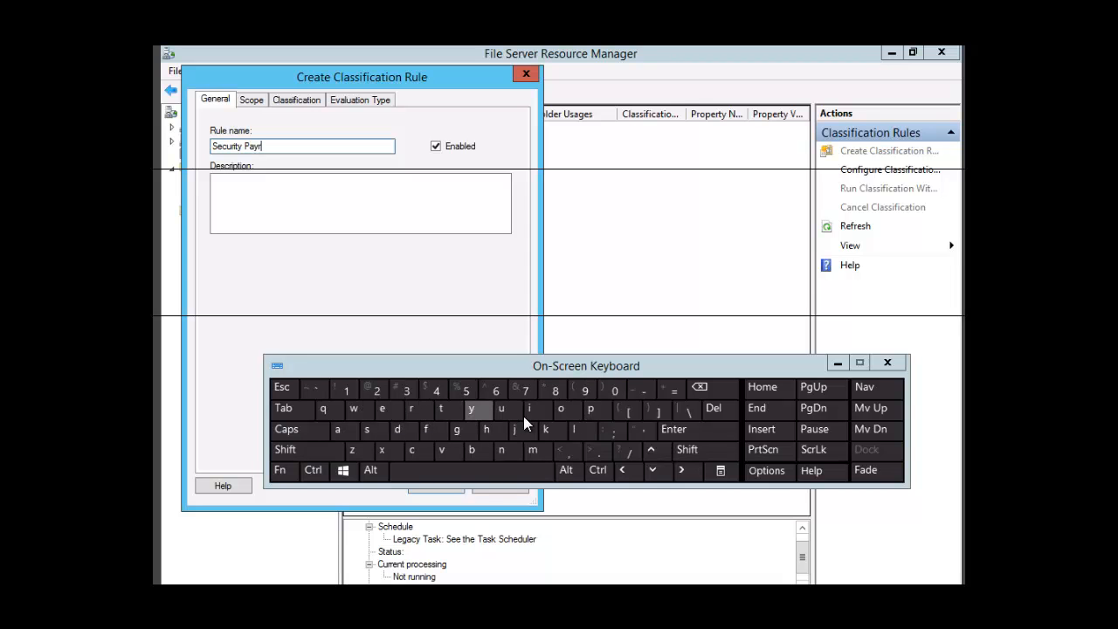
pyautogui.click(559, 409)
pyautogui.click(574, 429)
pyautogui.click(573, 429)
pyautogui.click(496, 471)
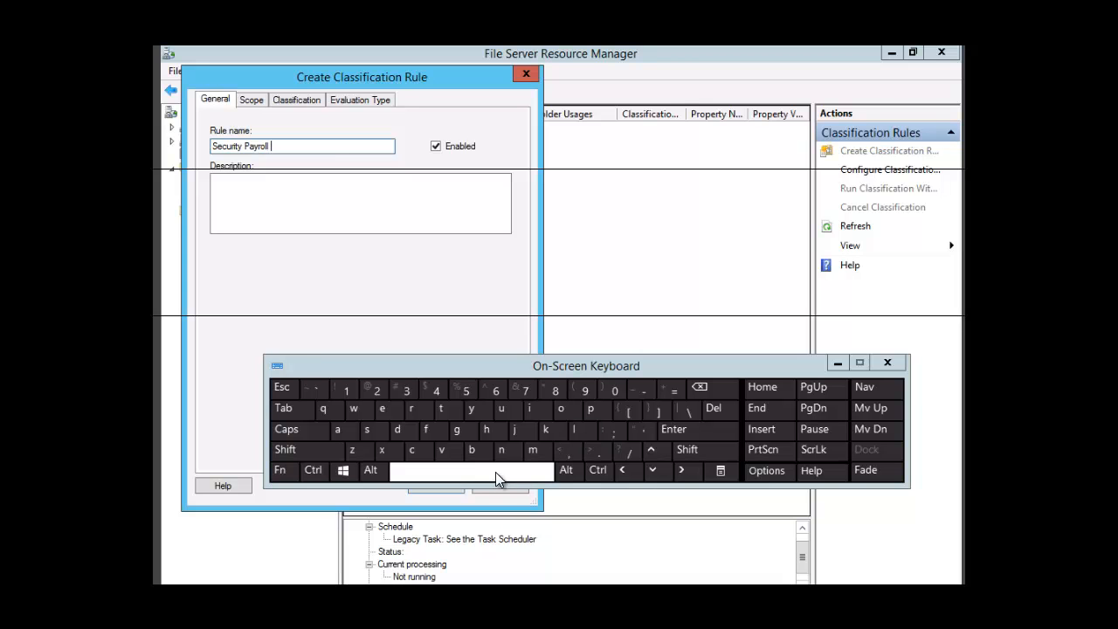
pyautogui.click(400, 429)
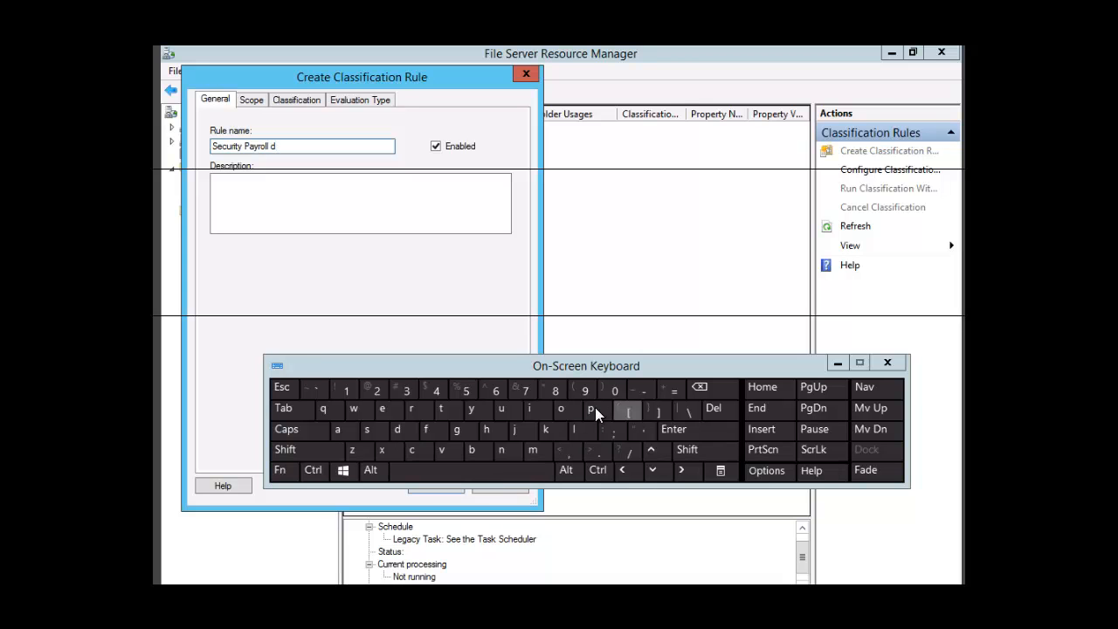
pyautogui.click(561, 408)
pyautogui.click(414, 450)
pyautogui.click(506, 406)
pyautogui.click(530, 448)
pyautogui.click(385, 407)
pyautogui.click(499, 449)
pyautogui.click(450, 410)
# Describe the rule as "Classify documents containing the word payroll as security" and put the on-screen keyboard away
pyautogui.click(233, 192)
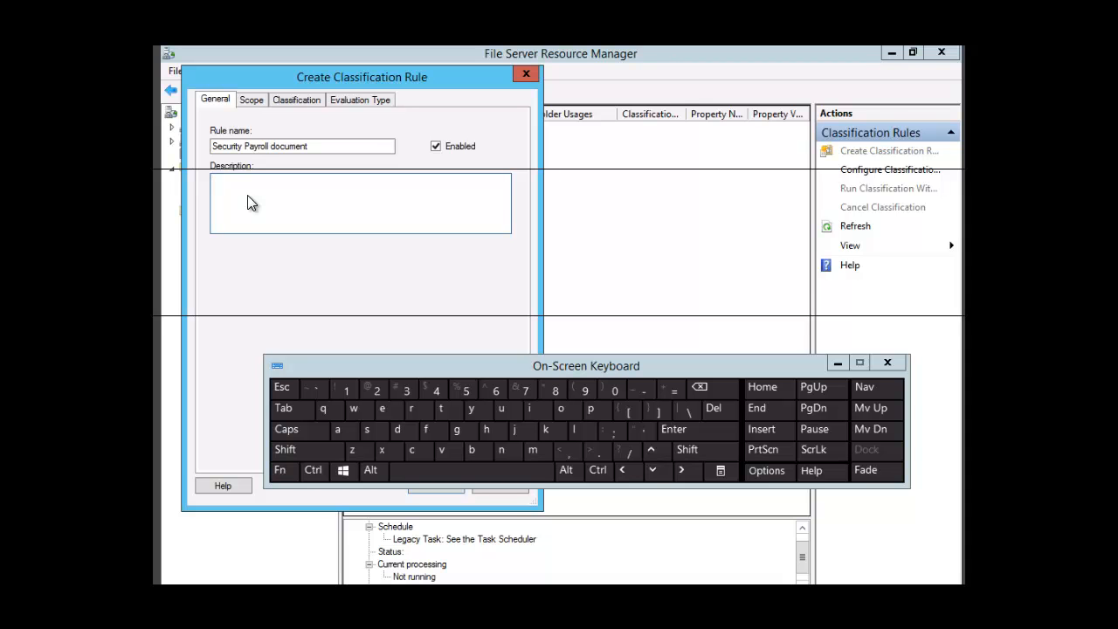
pyautogui.write('C')
pyautogui.write('lassify documents containing the work')
pyautogui.press('BackSpace')
pyautogui.write('d pay')
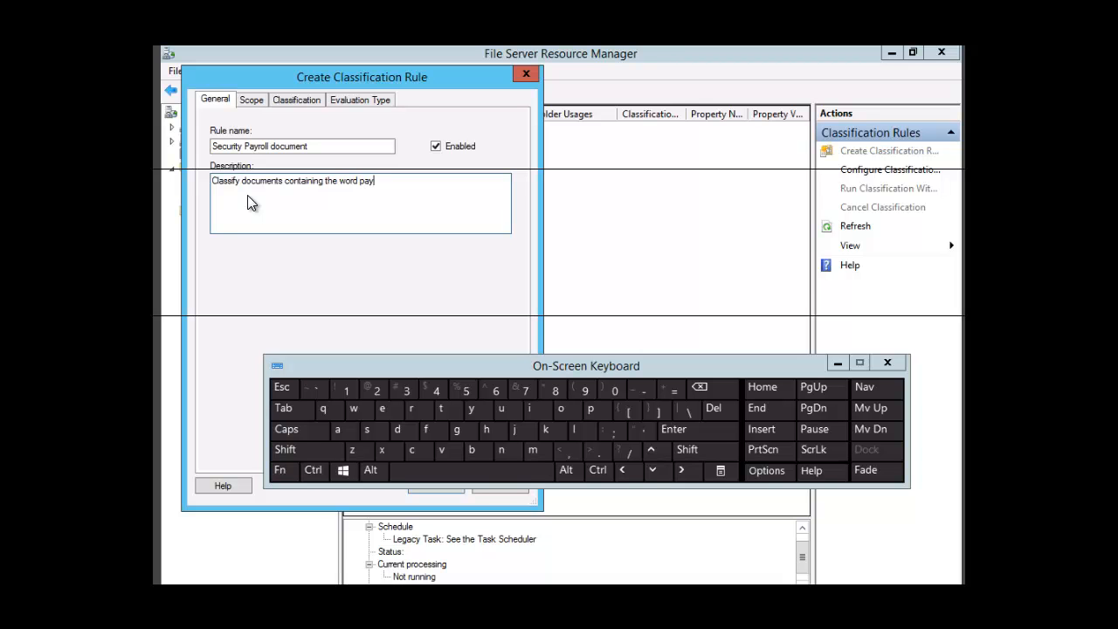
pyautogui.write('moll')
pyautogui.write('l')
pyautogui.write(' as ')
pyautogui.write('securi')
pyautogui.write('ty')
pyautogui.click(837, 364)
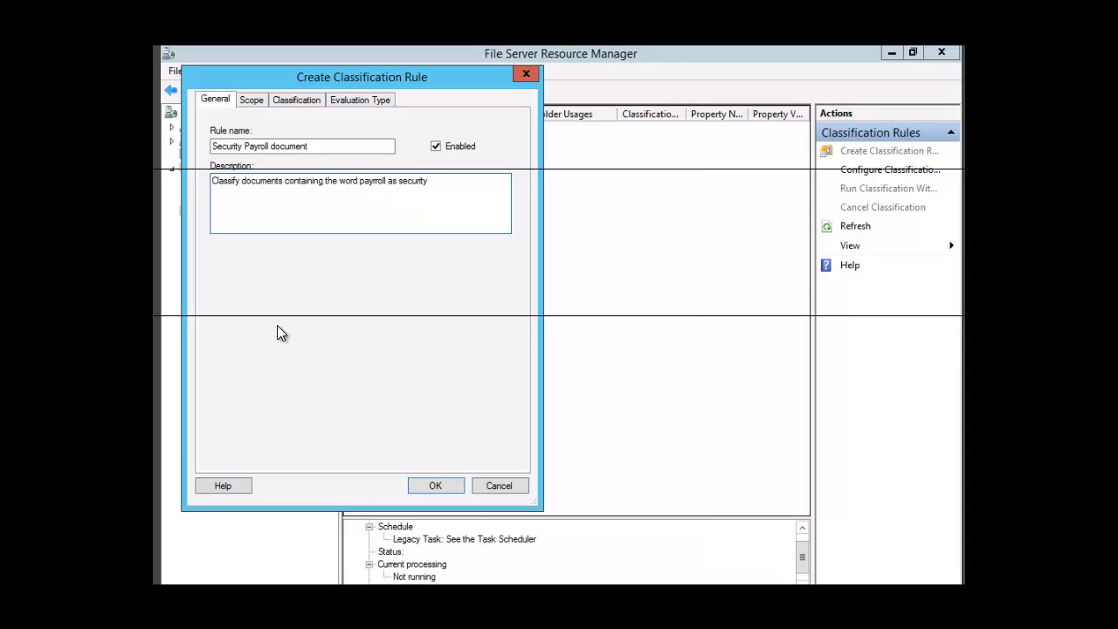
# Add the folder C:\Files for classification to the rule's scope
pyautogui.click(251, 99)
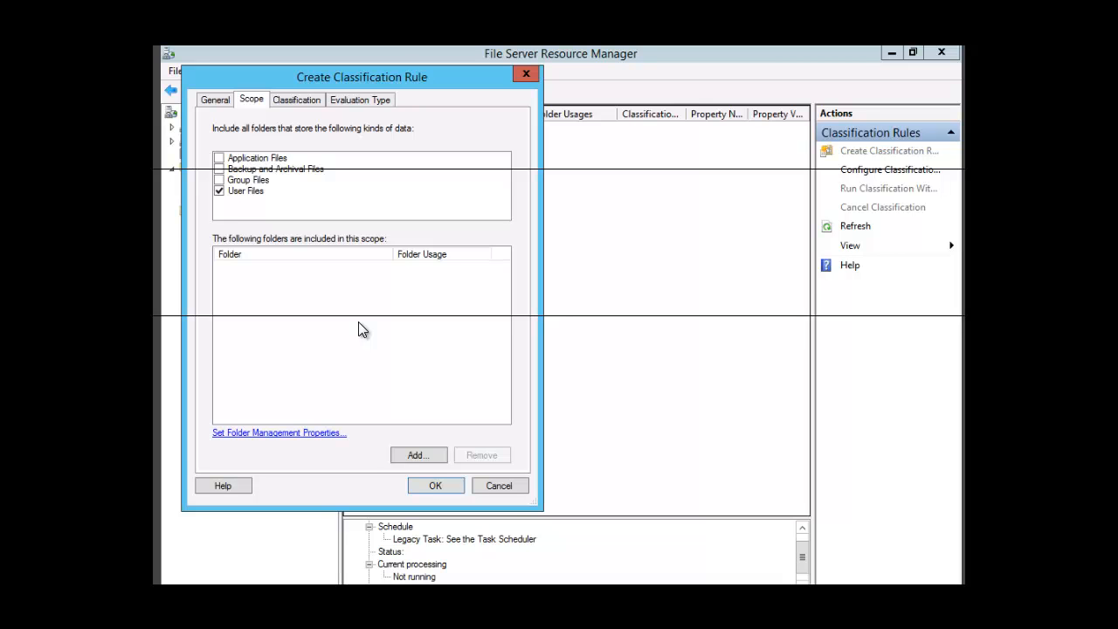
pyautogui.click(417, 455)
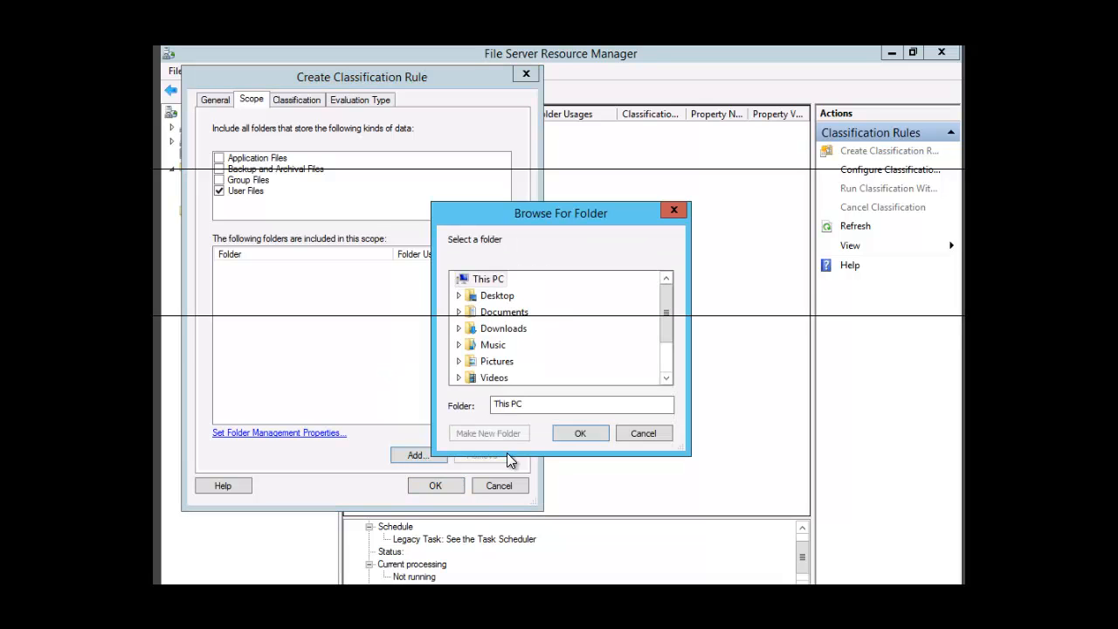
pyautogui.click(667, 377)
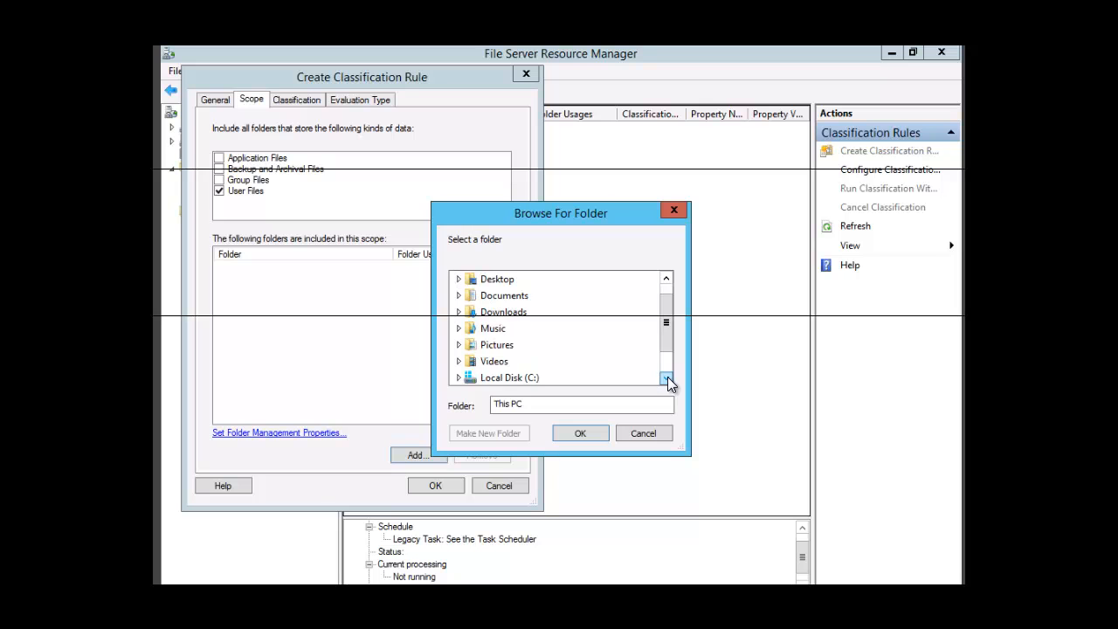
pyautogui.doubleClick(515, 380)
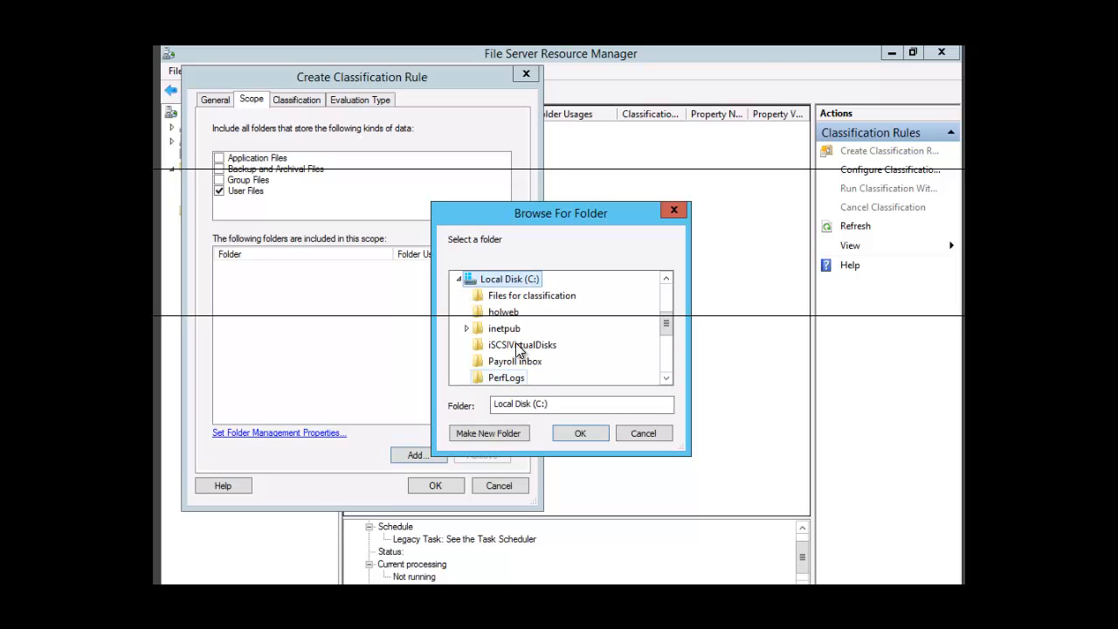
pyautogui.click(529, 297)
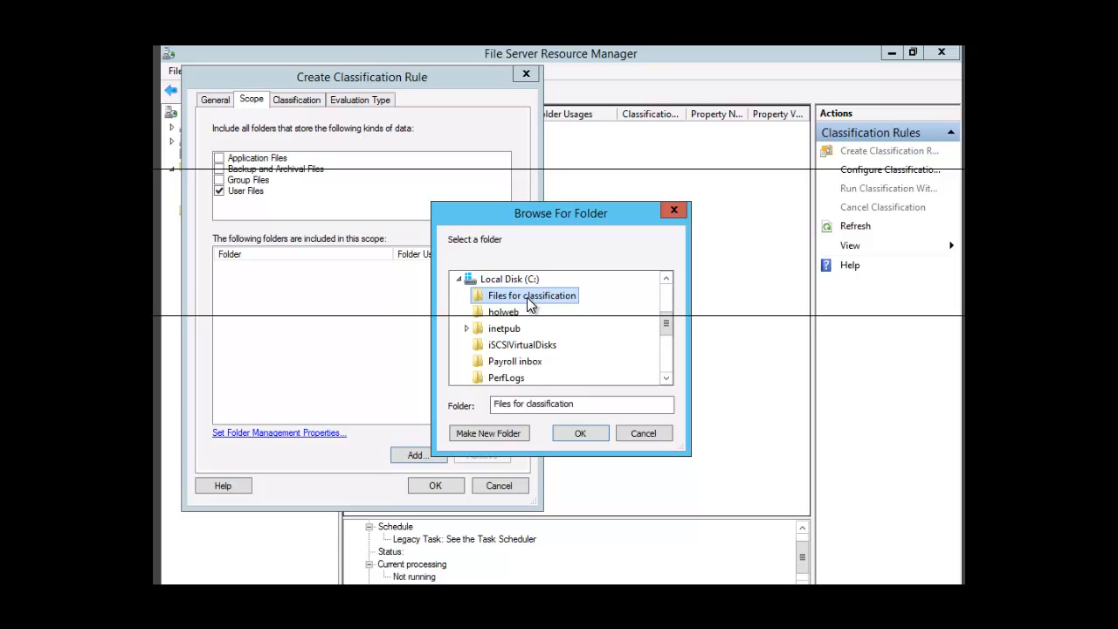
pyautogui.click(582, 433)
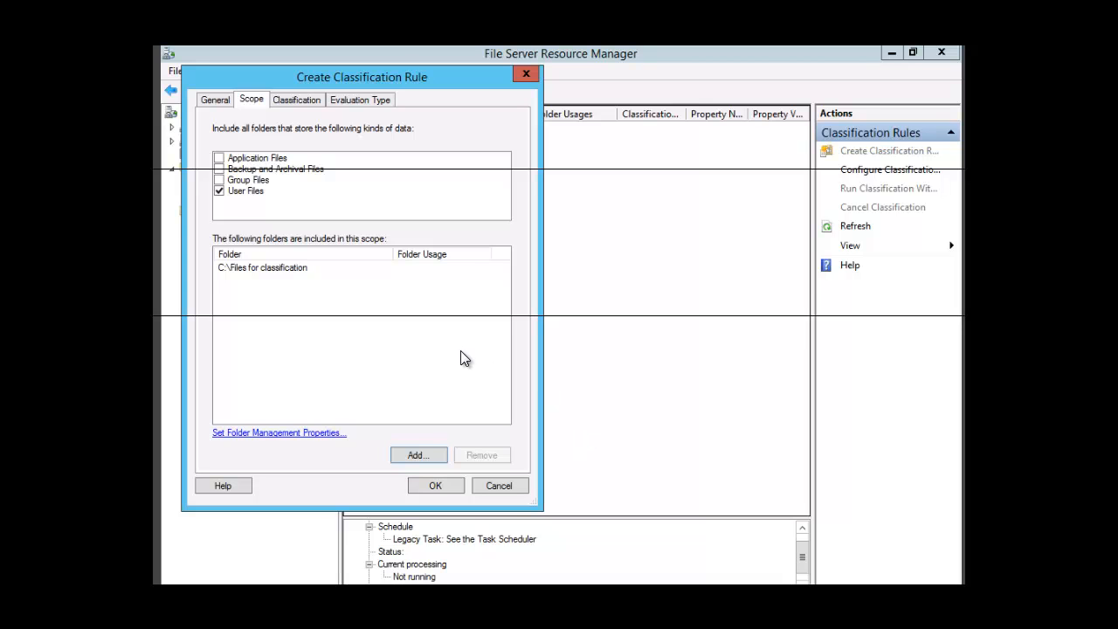
# Keep Content Classifier as the rule's classification method, assigning the Secured Data property with the value Yes
pyautogui.click(297, 100)
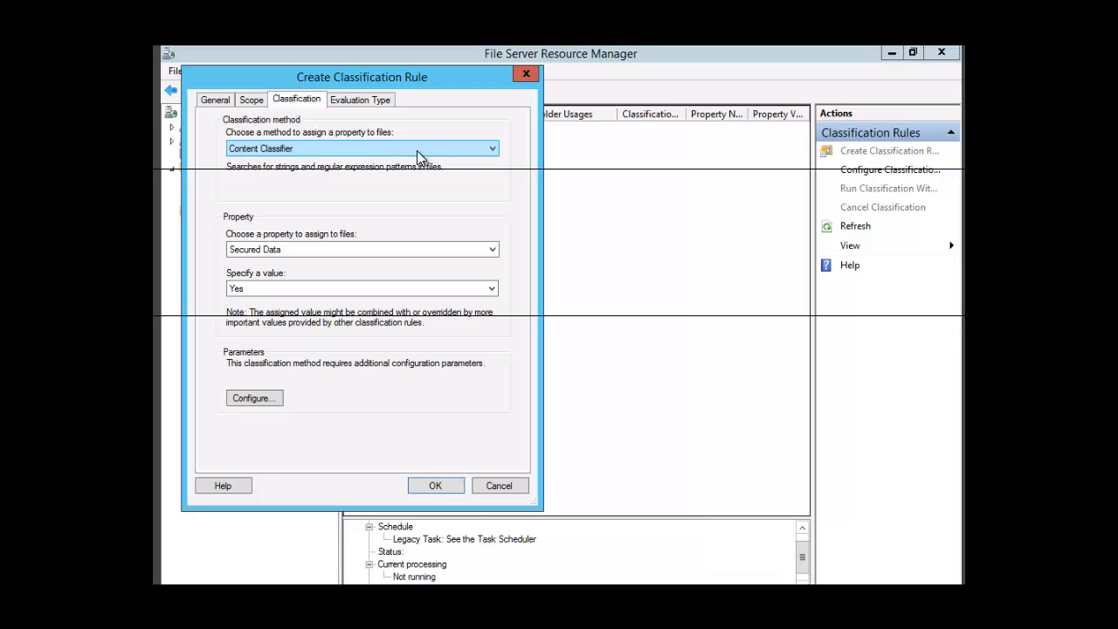
pyautogui.click(492, 150)
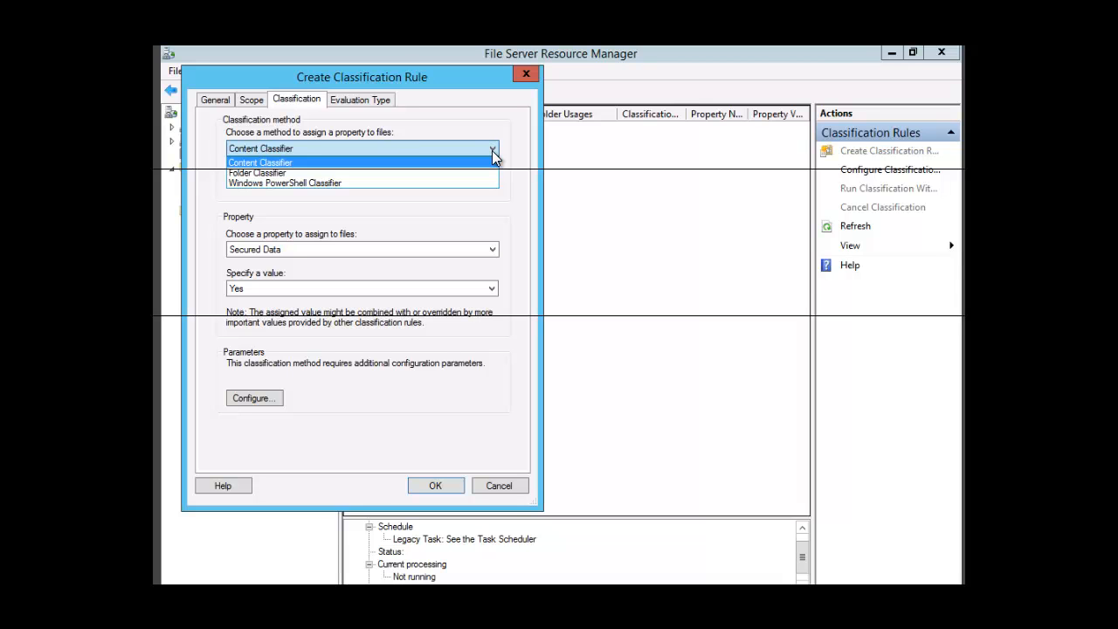
pyautogui.click(320, 154)
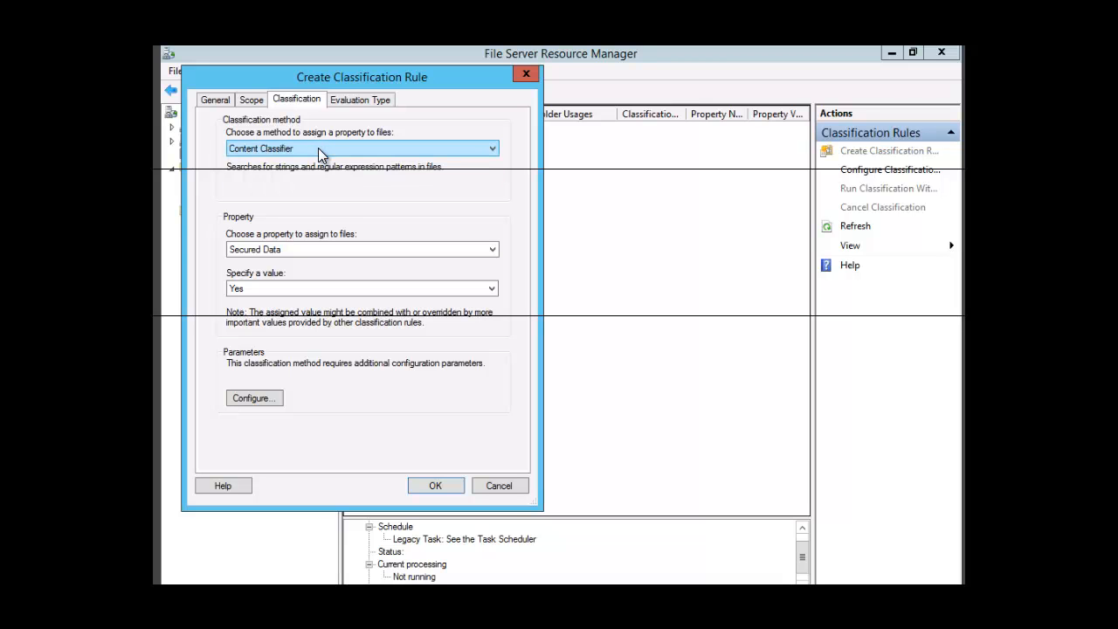
pyautogui.click(276, 250)
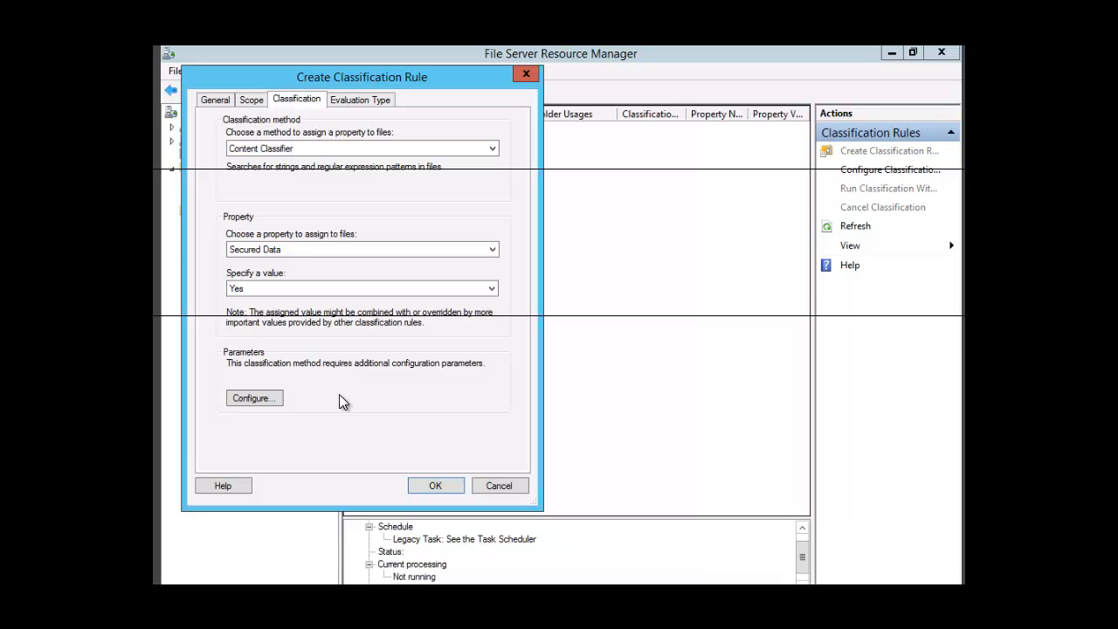
# Configure the classification parameters with the regular expression "ayroll", and save the classification rule
pyautogui.click(270, 404)
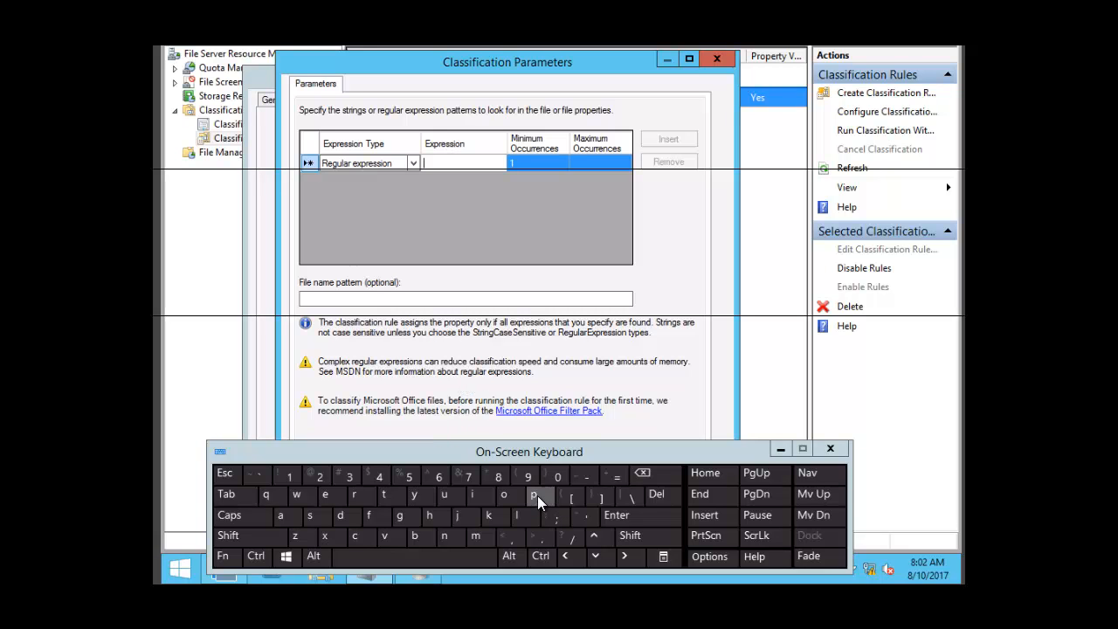
pyautogui.click(281, 516)
pyautogui.click(417, 495)
pyautogui.click(358, 497)
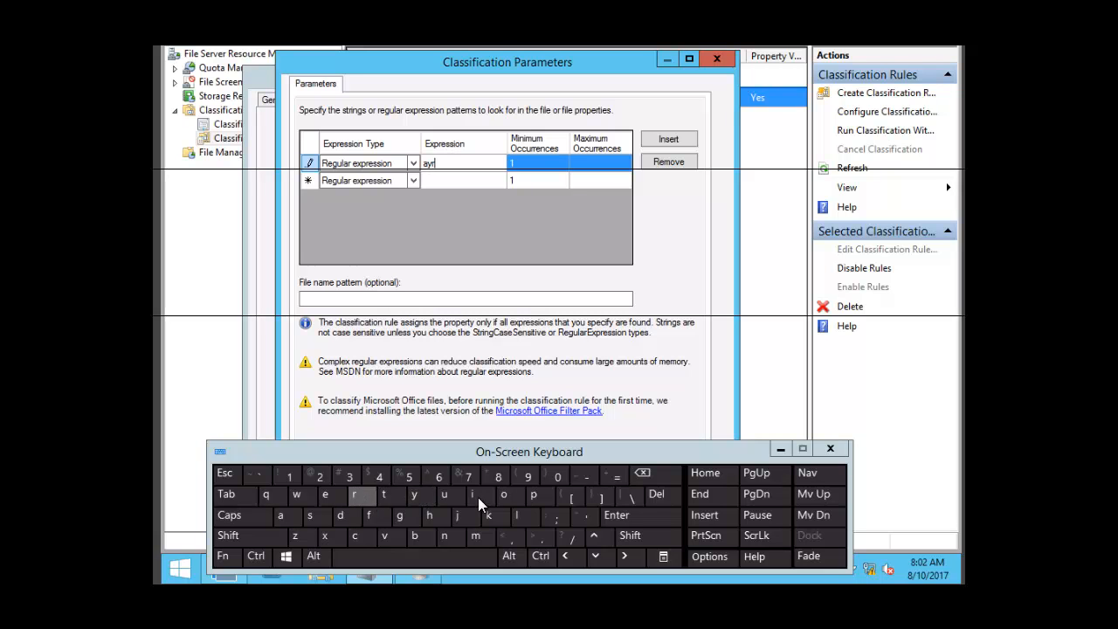
pyautogui.click(503, 496)
pyautogui.click(514, 513)
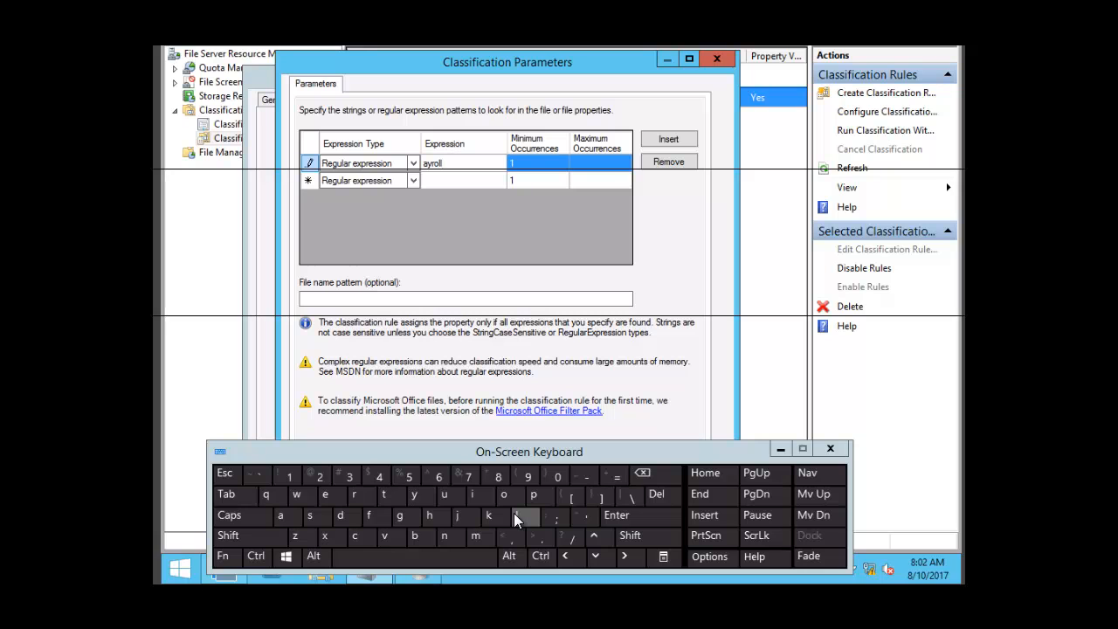
pyautogui.click(781, 449)
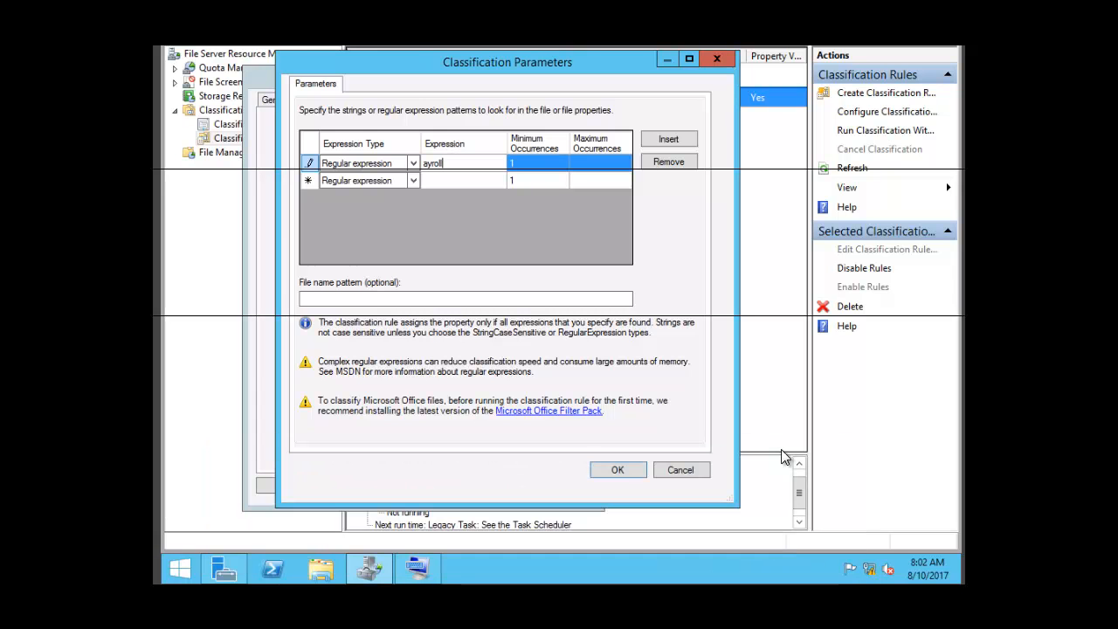
pyautogui.click(617, 471)
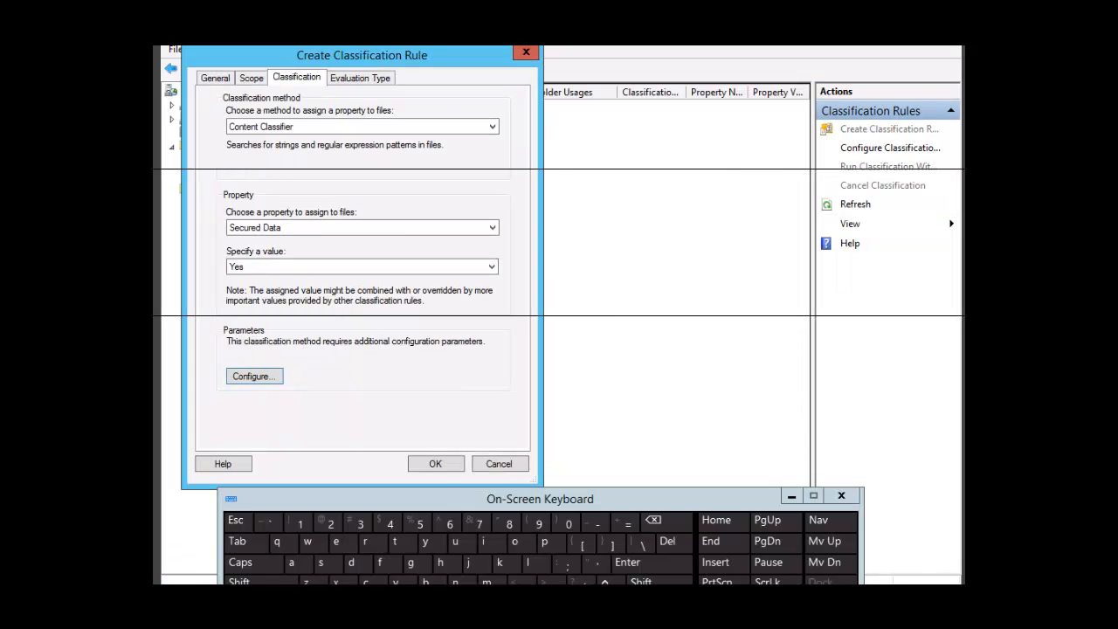
pyautogui.click(436, 466)
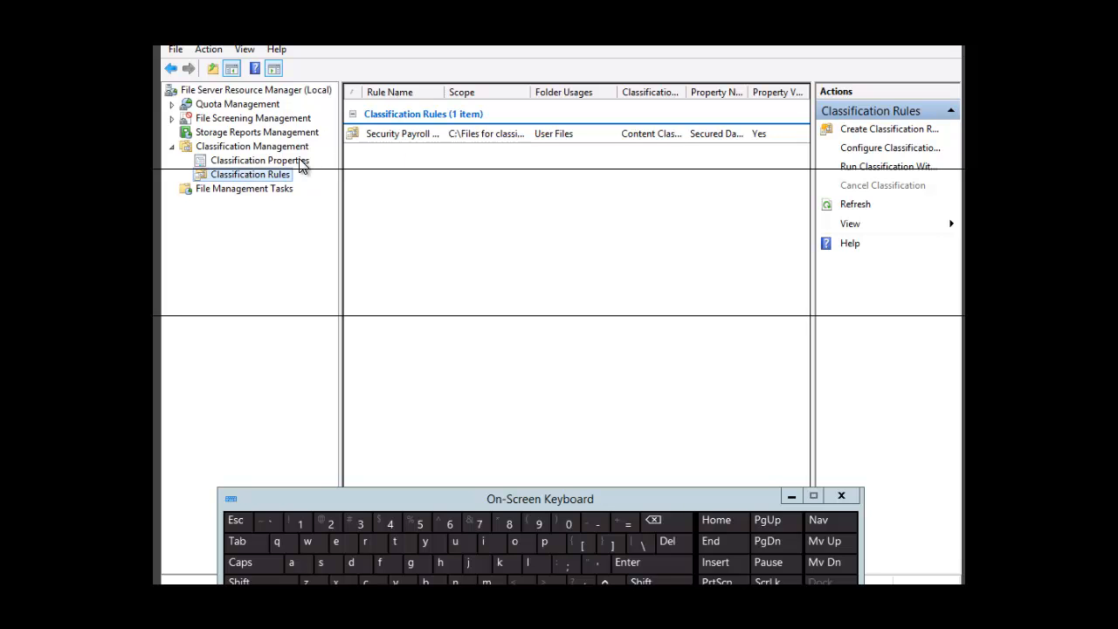
# Run classification with all rules now, choosing to wait for classification to complete
pyautogui.rightClick(278, 181)
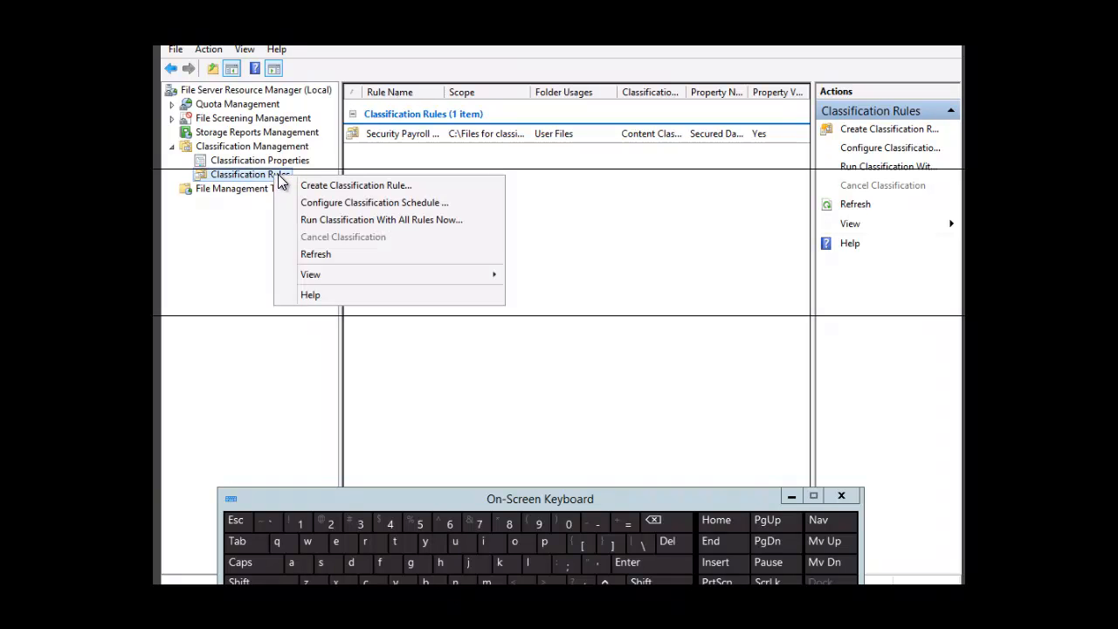
pyautogui.click(357, 222)
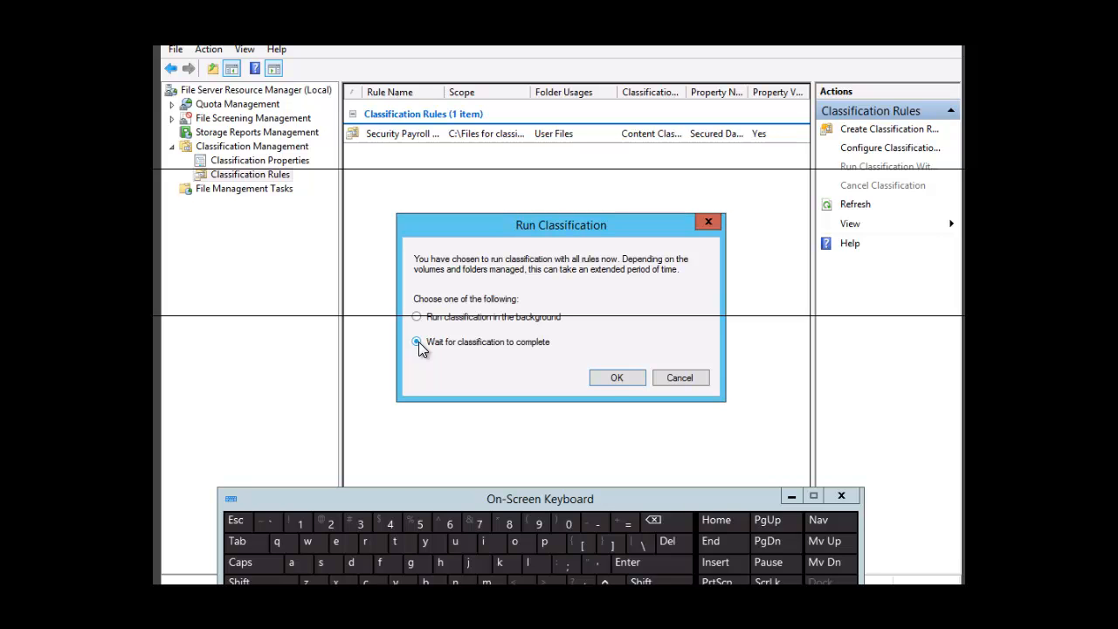
pyautogui.click(604, 378)
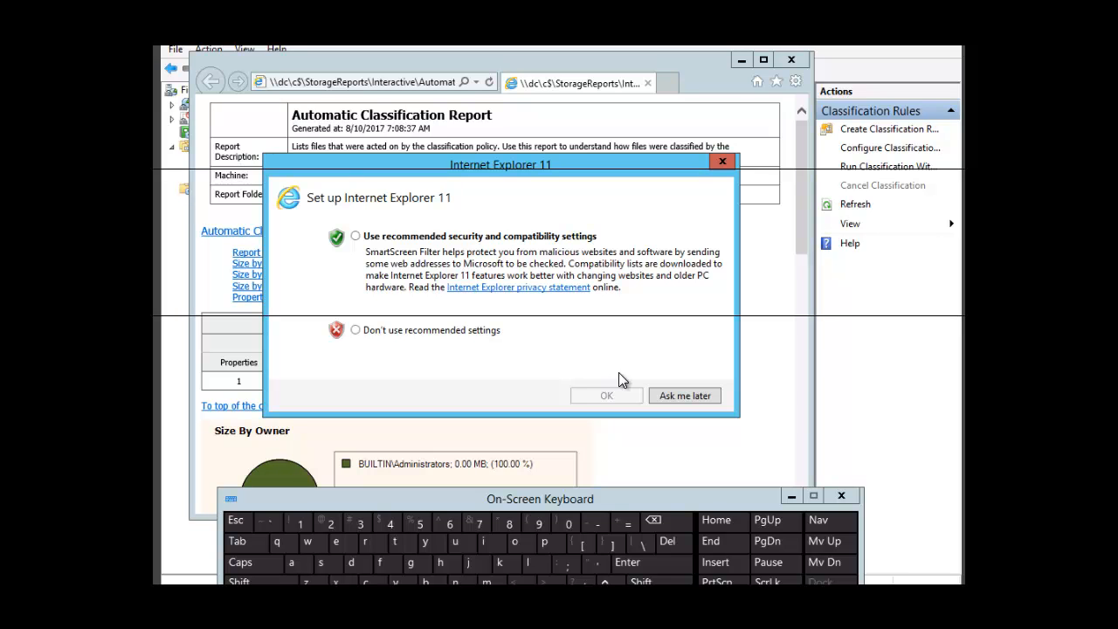
# Dismiss the Internet Explorer 11 setup prompt and review the report totals in the Automatic Classification Report
pyautogui.click(723, 165)
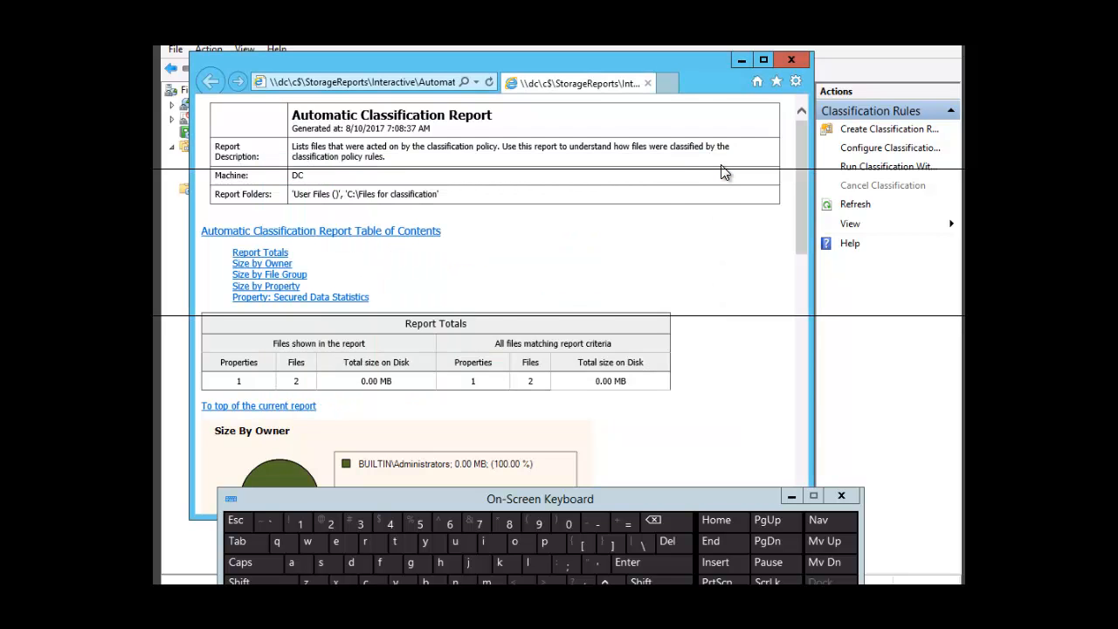
pyautogui.click(791, 496)
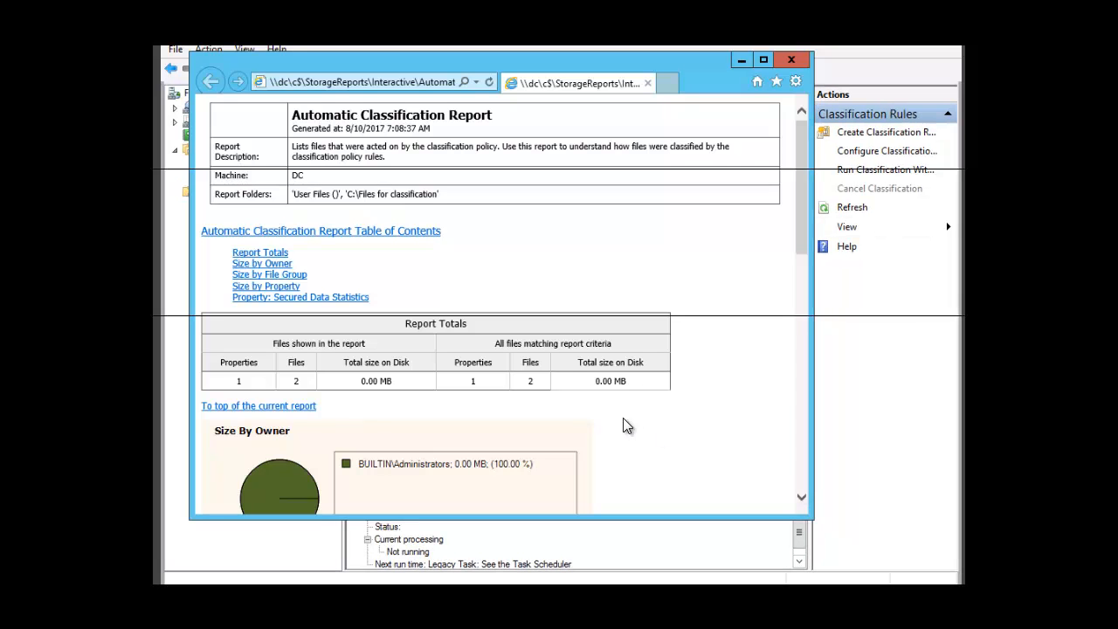
pyautogui.click(799, 497)
pyautogui.click(800, 499)
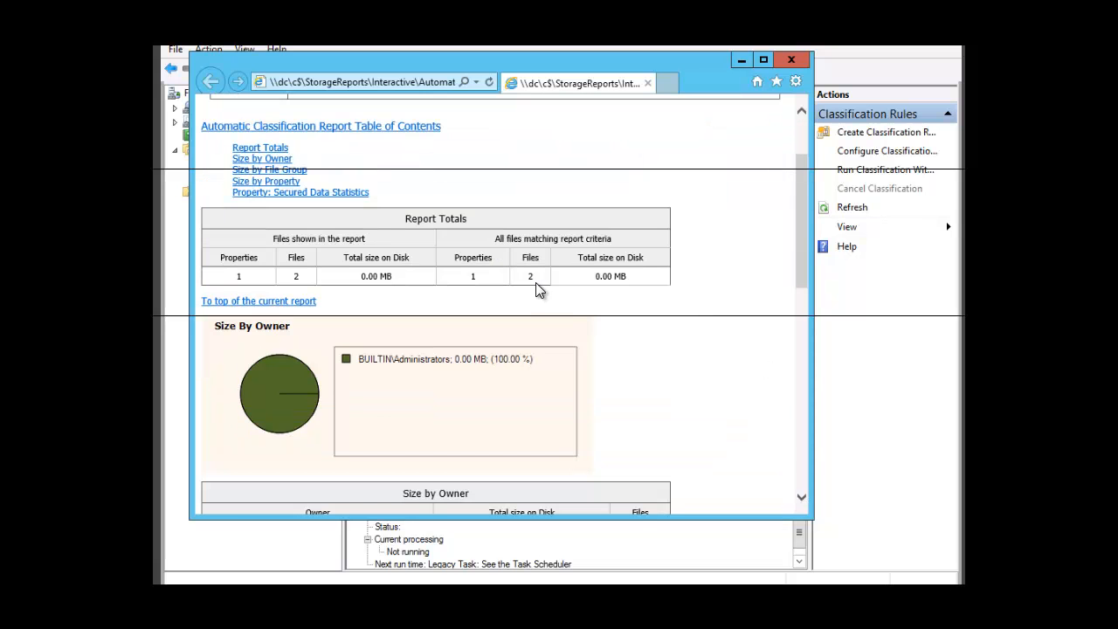
# Examine the classification report's owner, file group, property and Secured Data statistics sections, and close the report
pyautogui.click(802, 496)
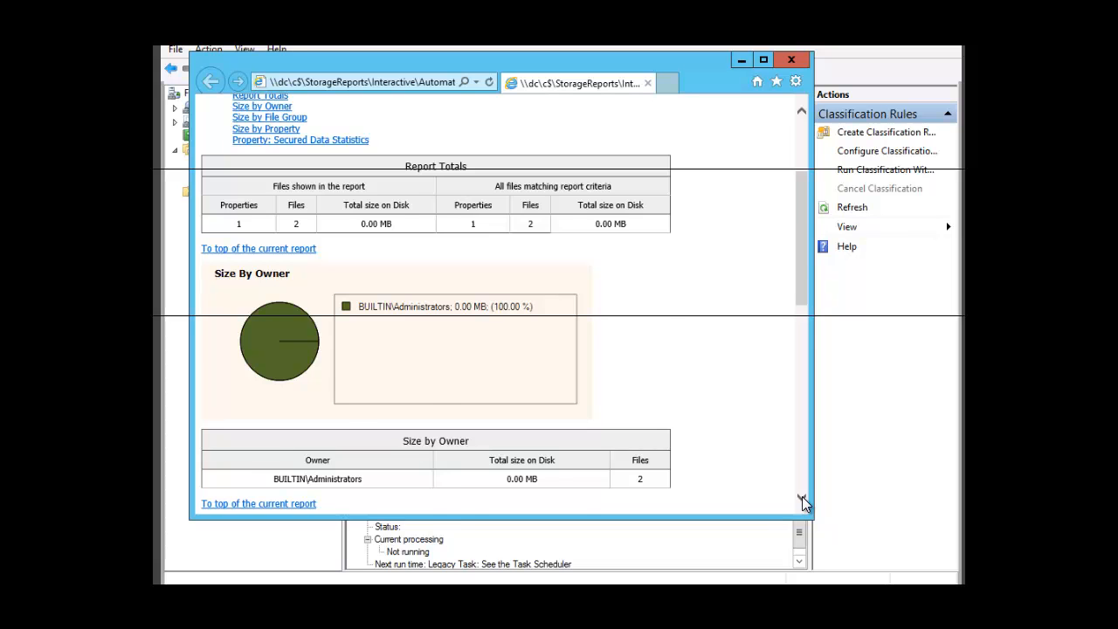
pyautogui.click(802, 500)
pyautogui.click(803, 500)
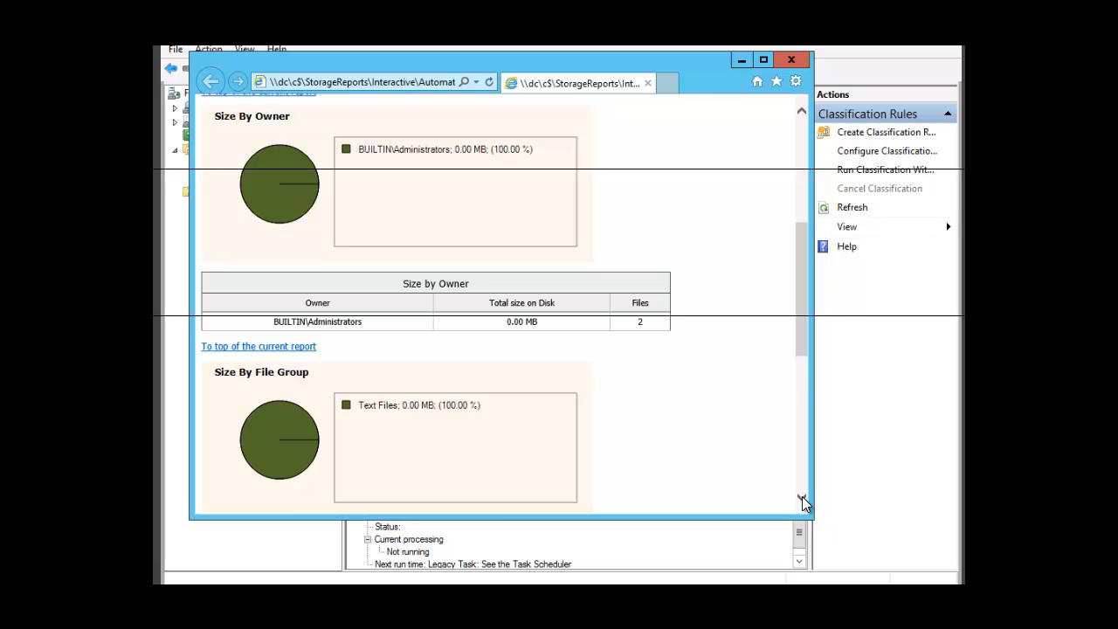
pyautogui.click(802, 500)
pyautogui.click(802, 500)
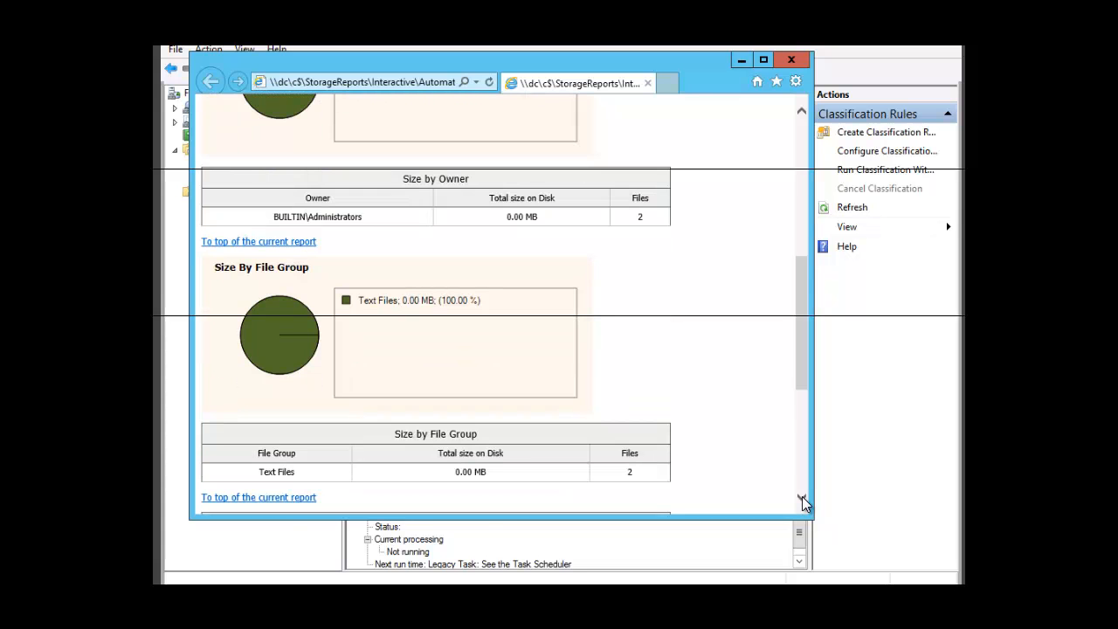
pyautogui.click(802, 499)
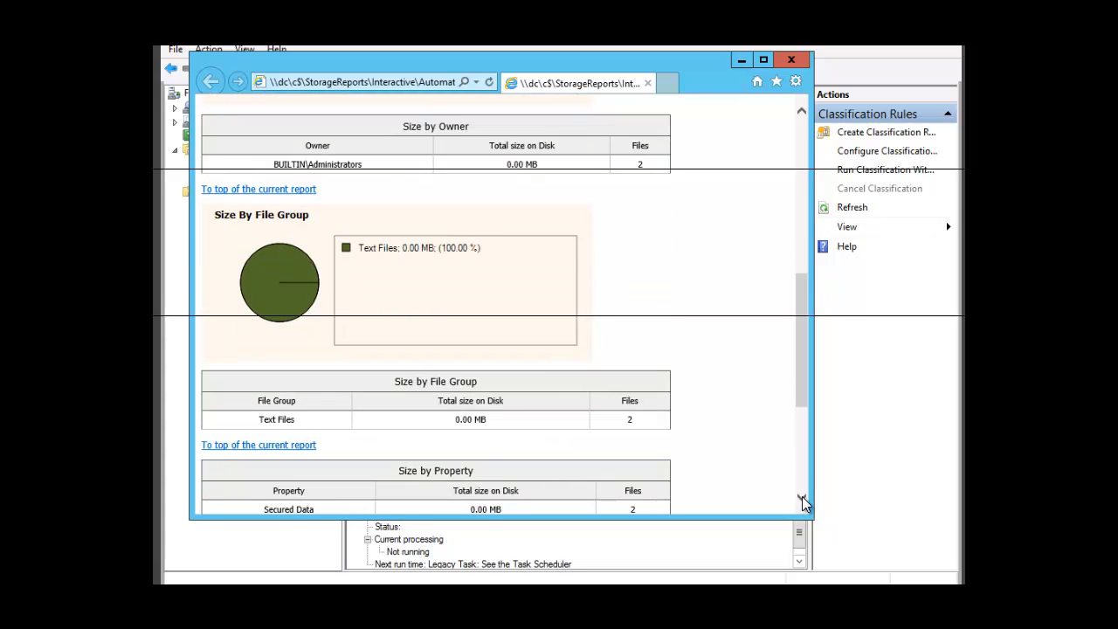
pyautogui.click(802, 500)
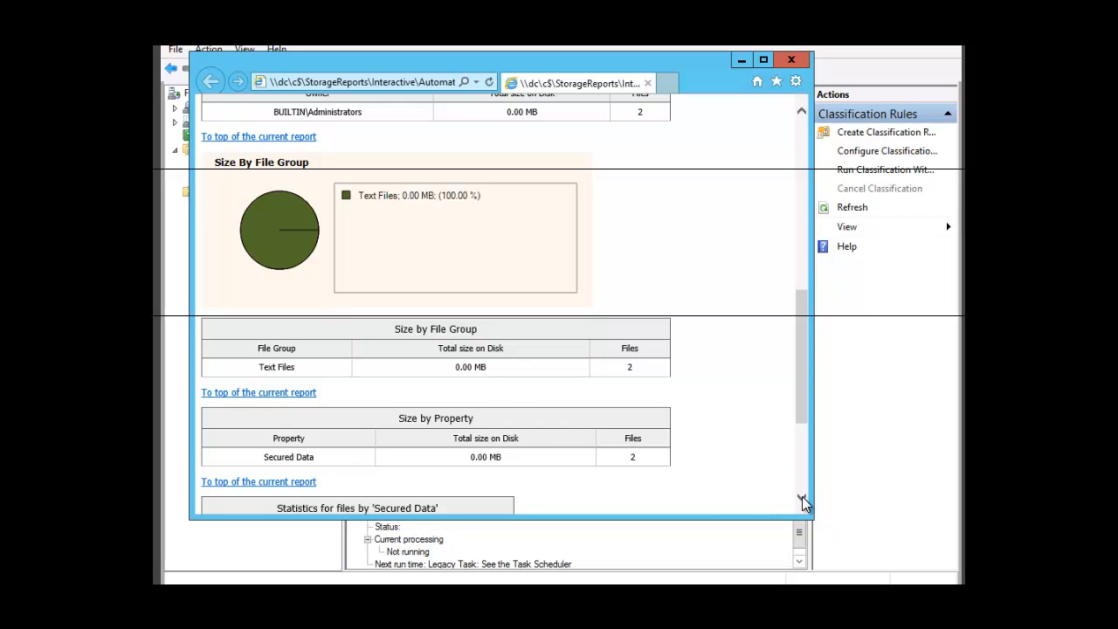
pyautogui.click(802, 499)
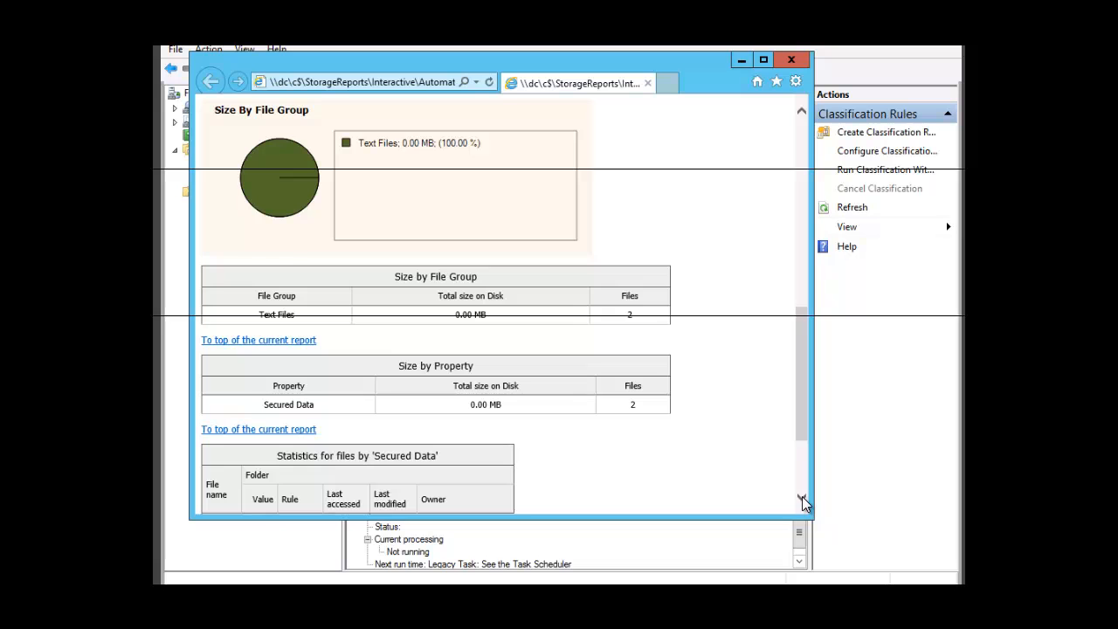
pyautogui.click(802, 500)
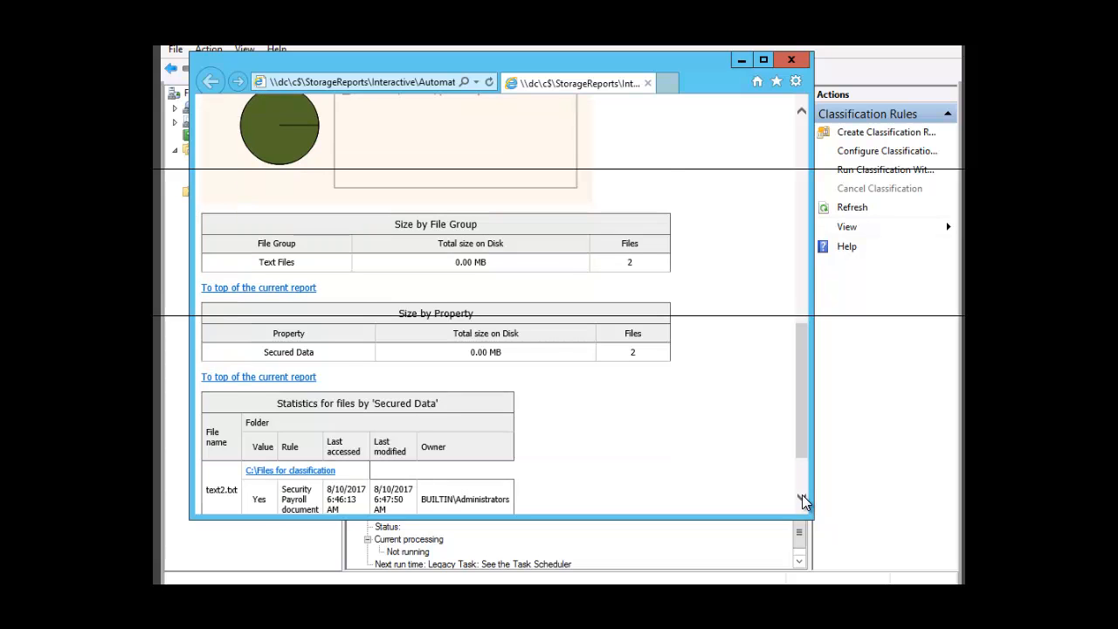
pyautogui.click(802, 500)
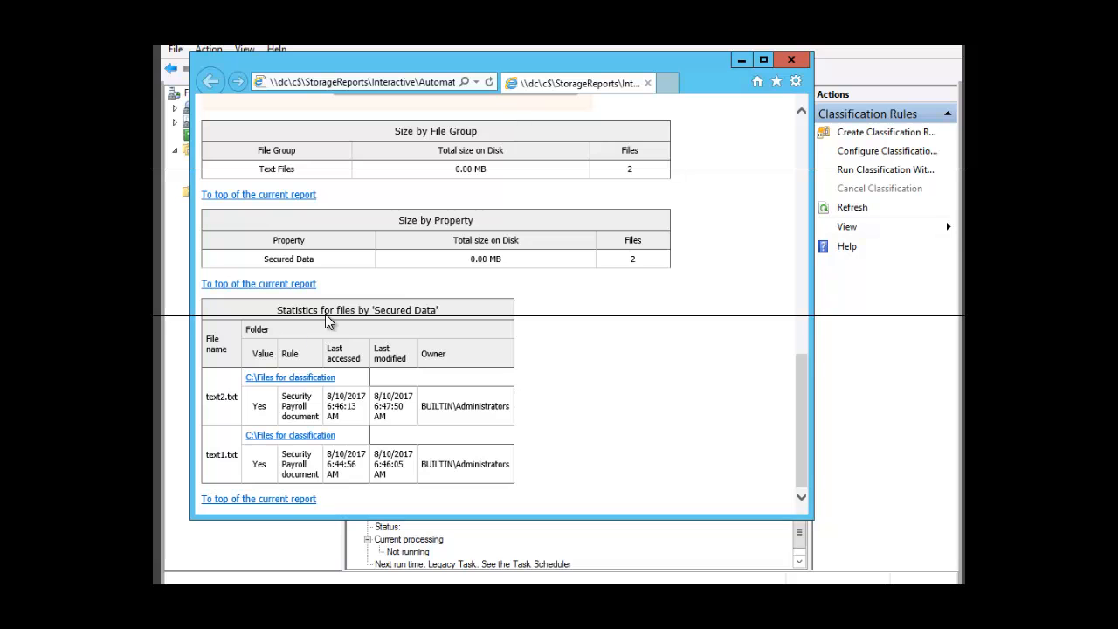
pyautogui.click(791, 61)
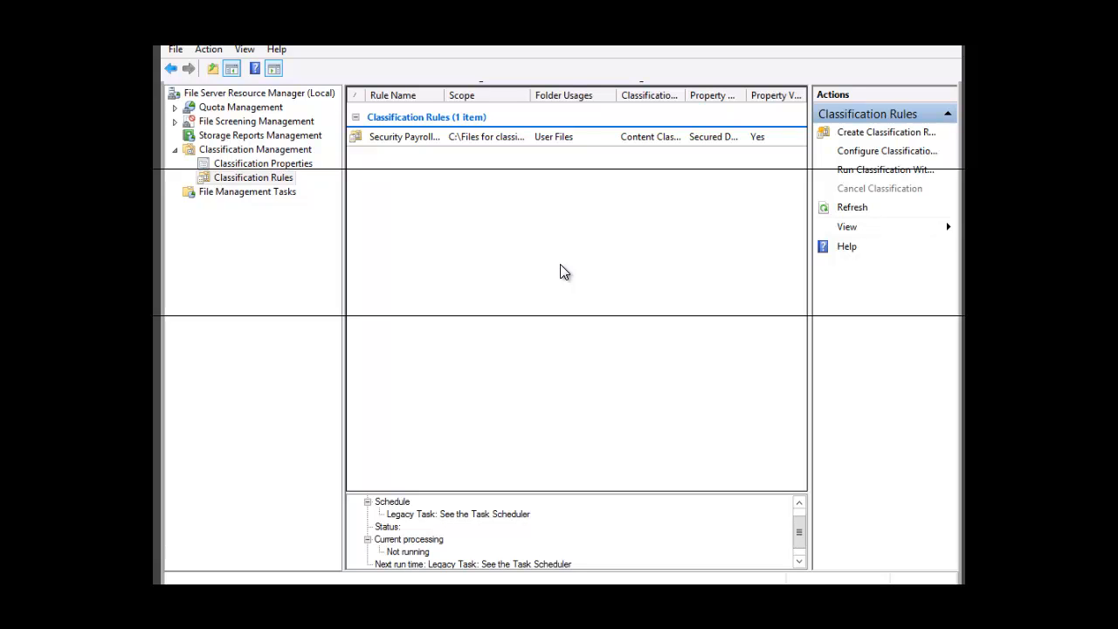
# Create a file management task named "Move payroll files" with the description "Move payroll files to another folder called Payroll inbox"
pyautogui.click(224, 194)
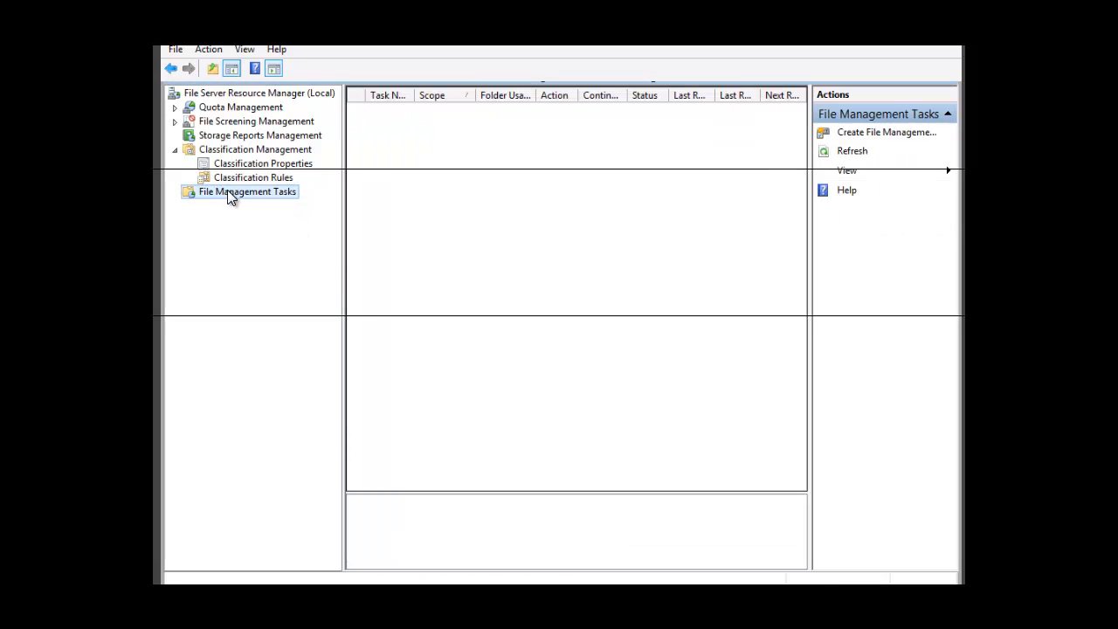
pyautogui.rightClick(227, 190)
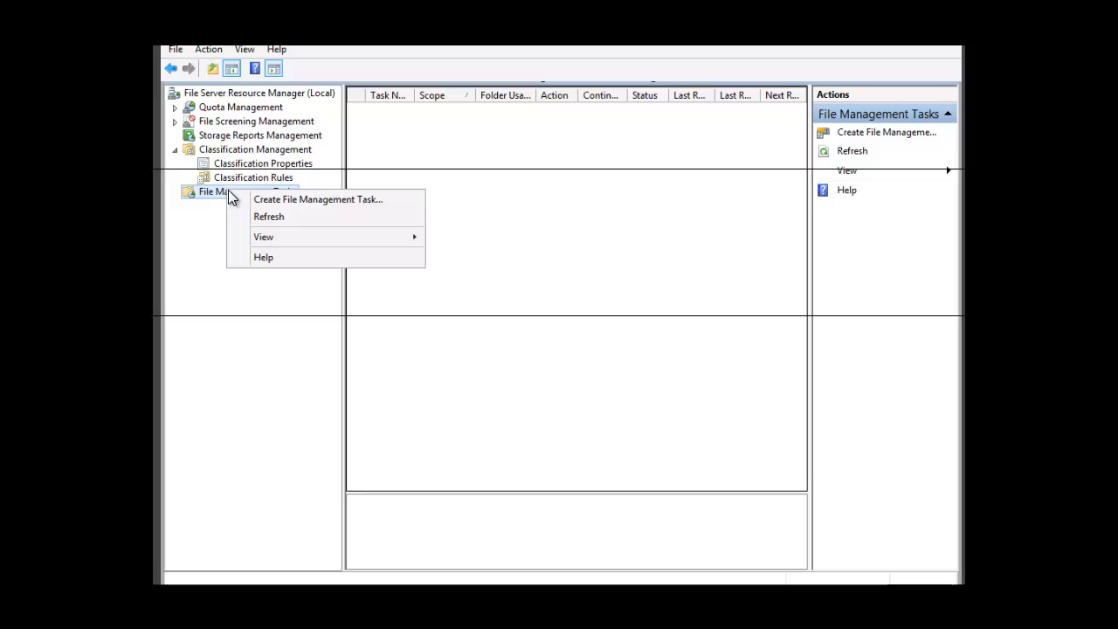
pyautogui.click(297, 201)
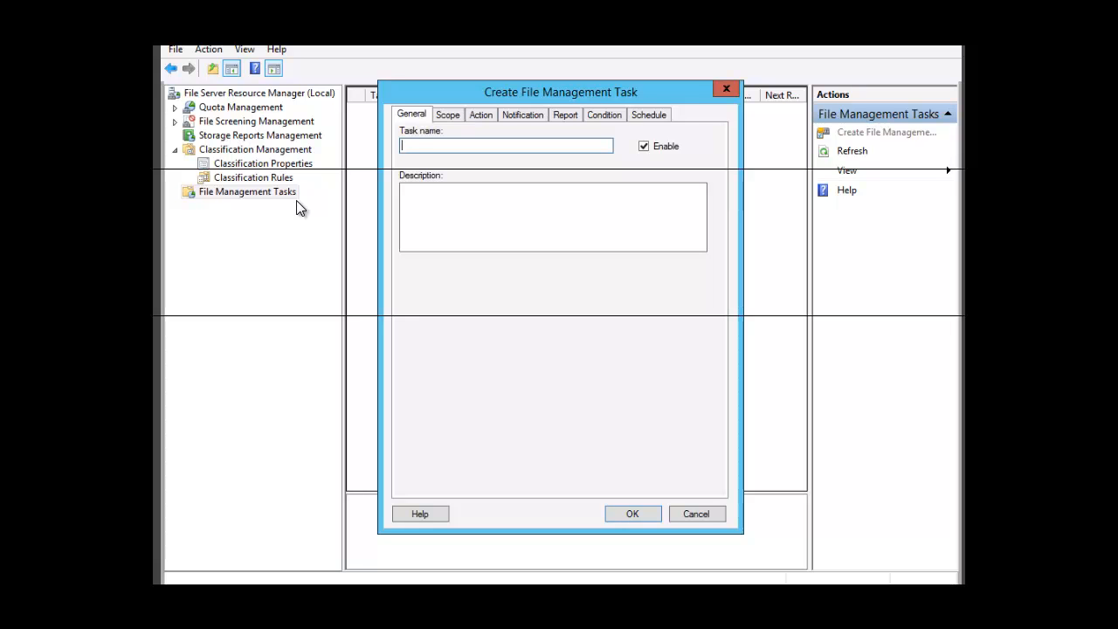
pyautogui.write('Move payroll files')
pyautogui.click(457, 208)
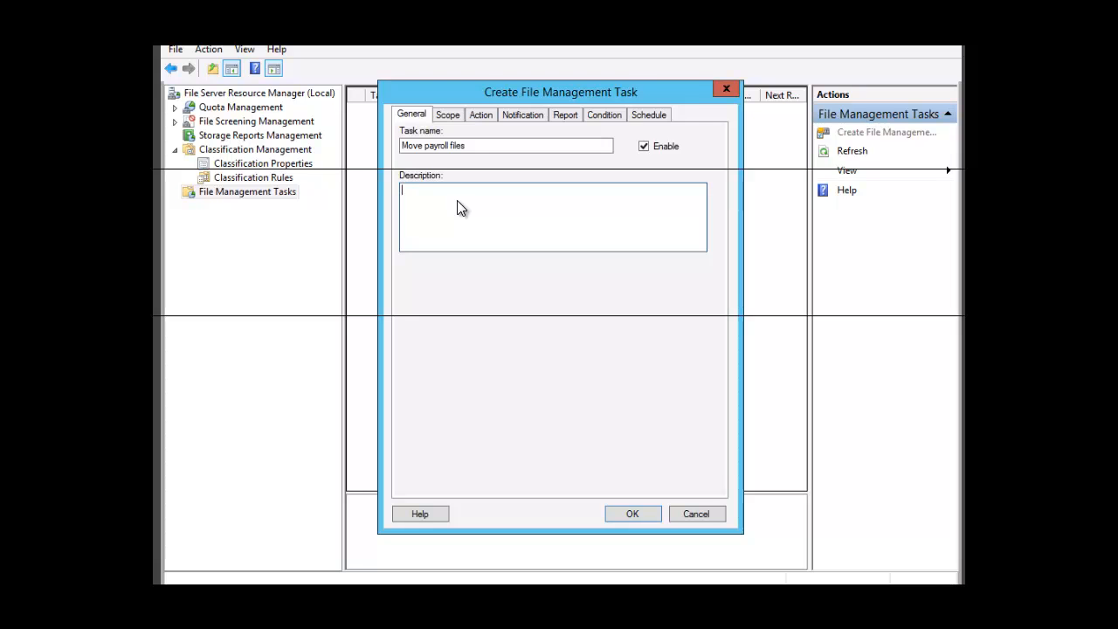
pyautogui.write('Move payroll files to another folder called Pay')
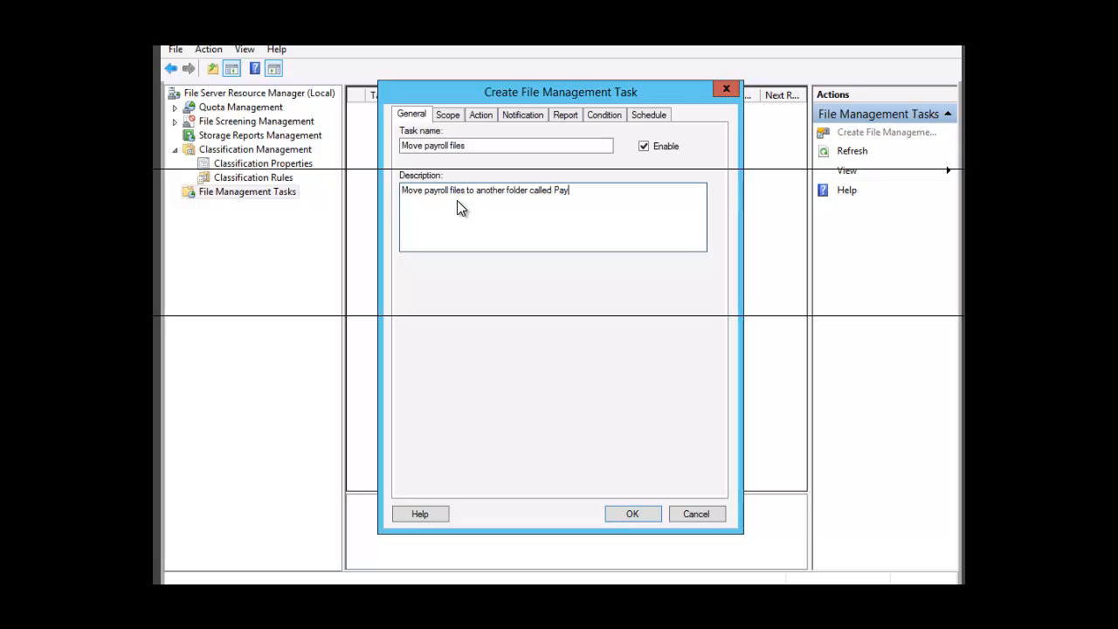
pyautogui.write('roll inbox')
# Add the folder C:\Files for classification to the file management task's scope
pyautogui.click(449, 118)
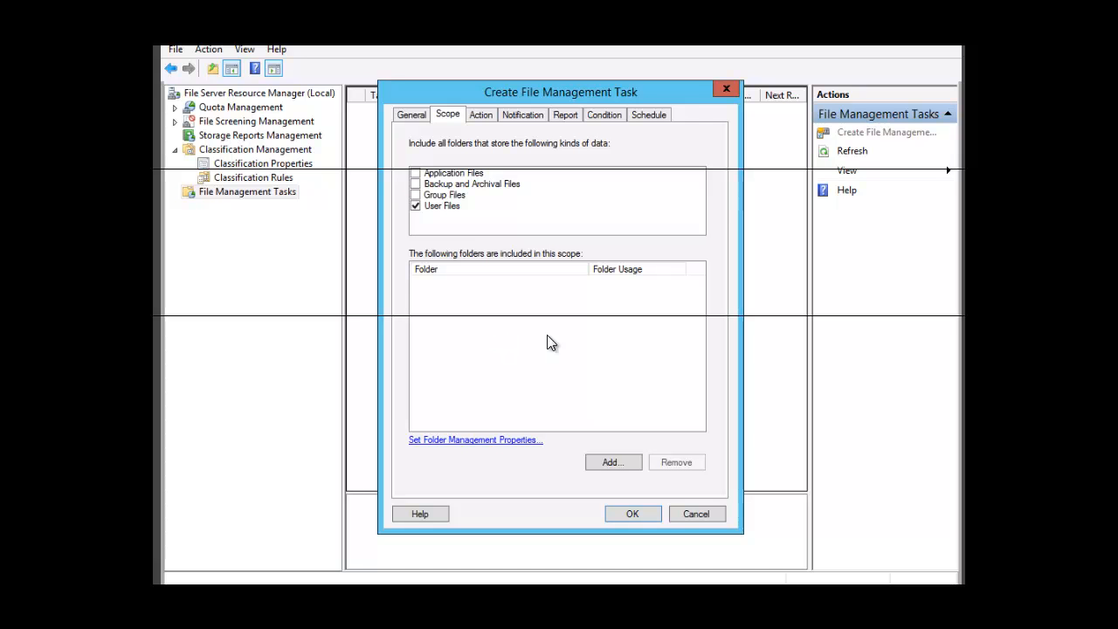
pyautogui.click(616, 465)
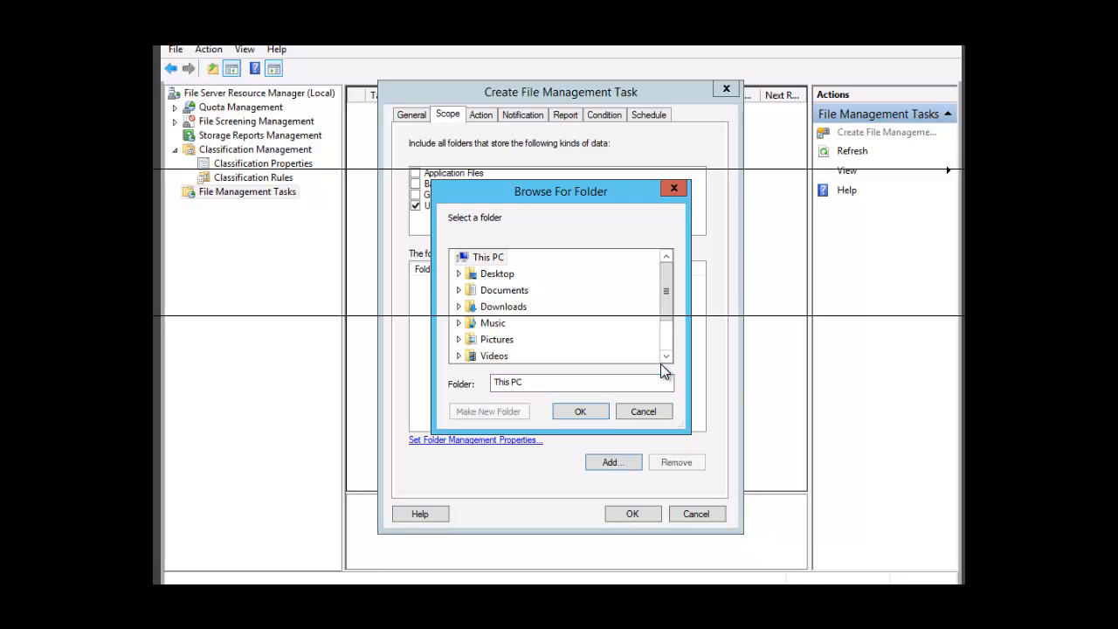
pyautogui.click(666, 359)
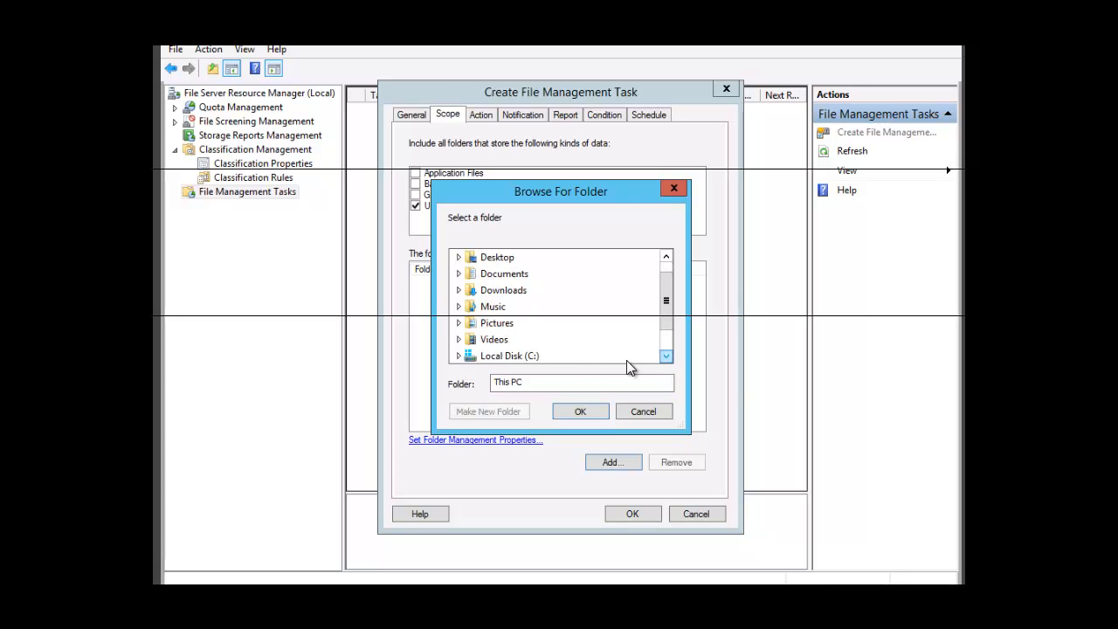
pyautogui.click(517, 357)
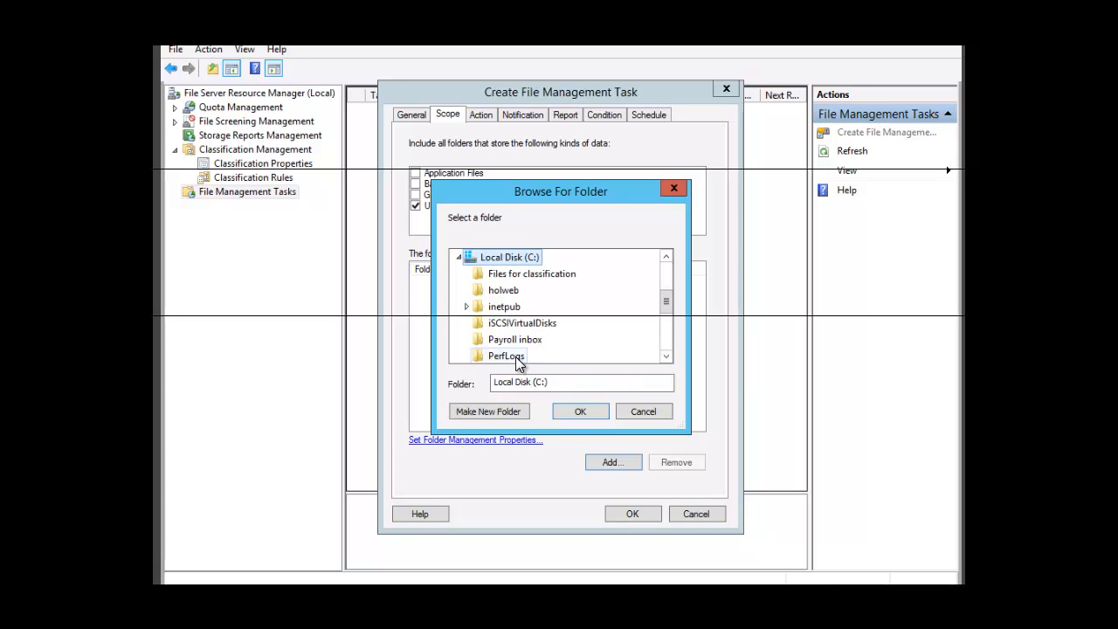
pyautogui.click(530, 276)
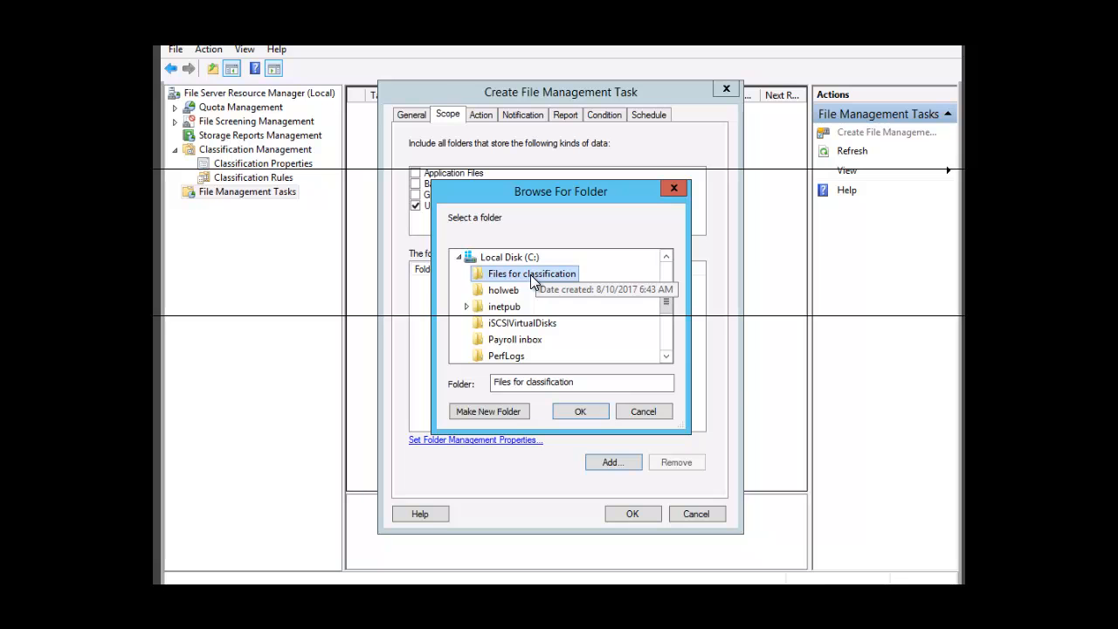
pyautogui.click(583, 411)
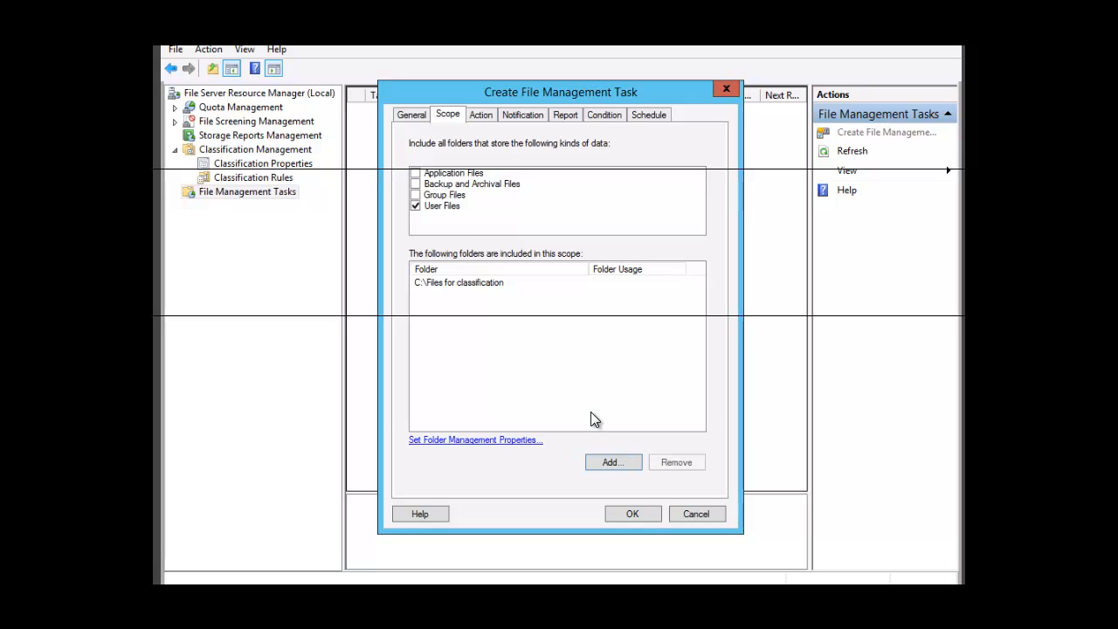
# Keep File expiration as the task's action type and set the expiration directory to C:\Payroll inbox
pyautogui.click(475, 116)
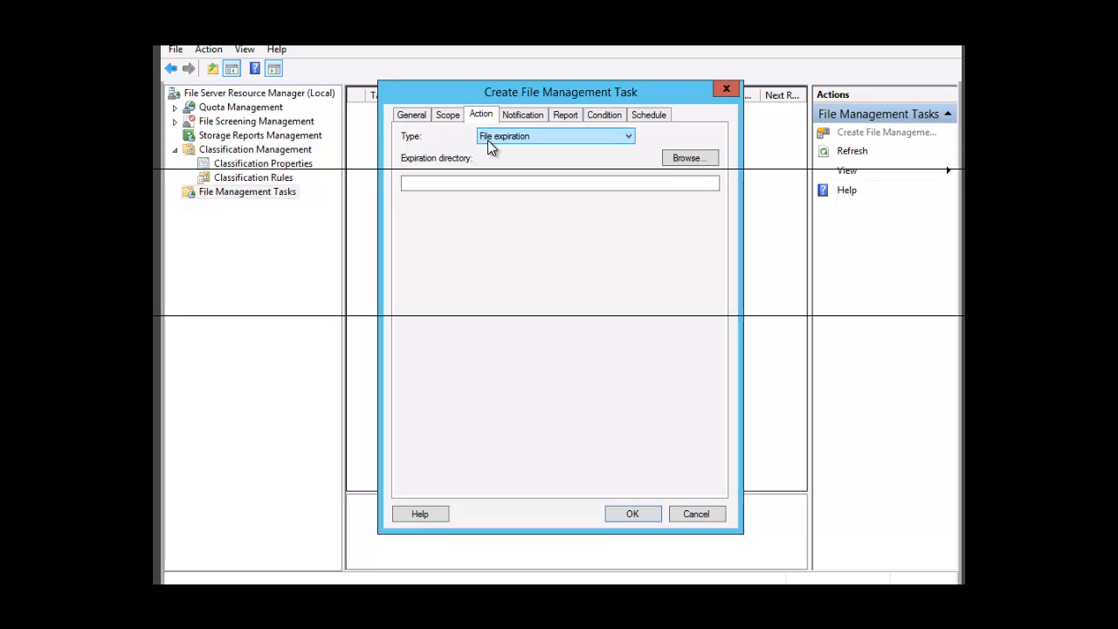
pyautogui.click(627, 140)
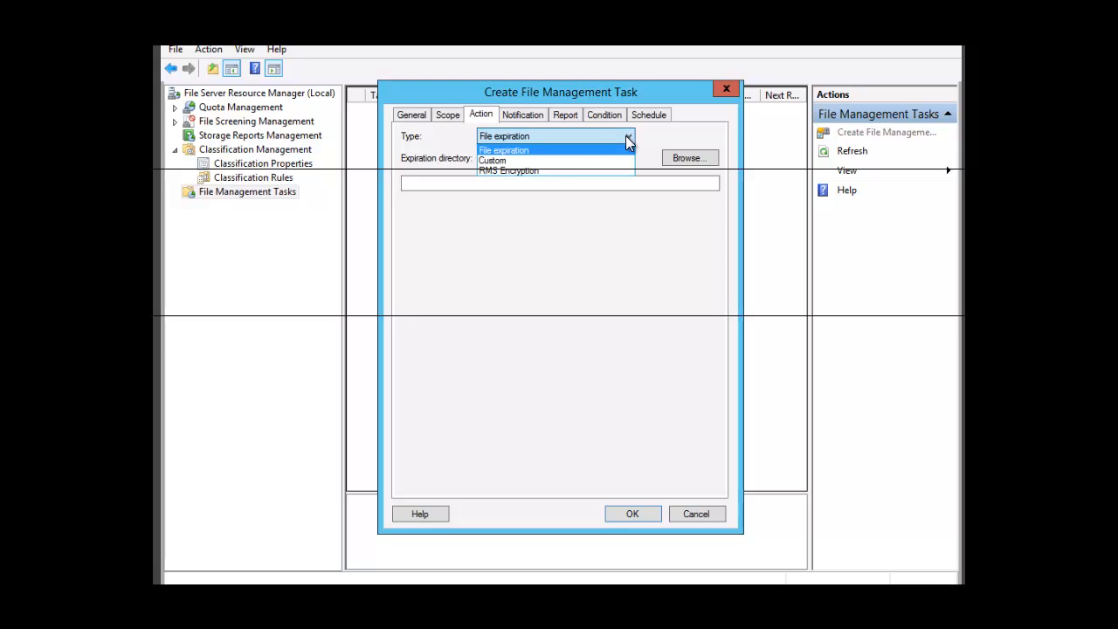
pyautogui.click(524, 140)
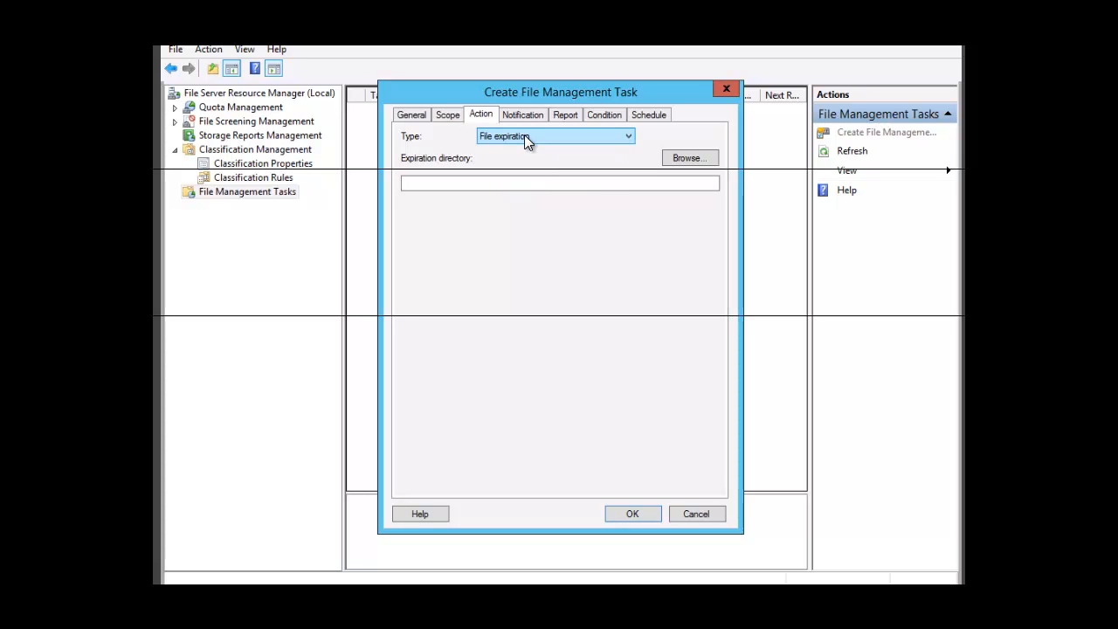
pyautogui.click(696, 162)
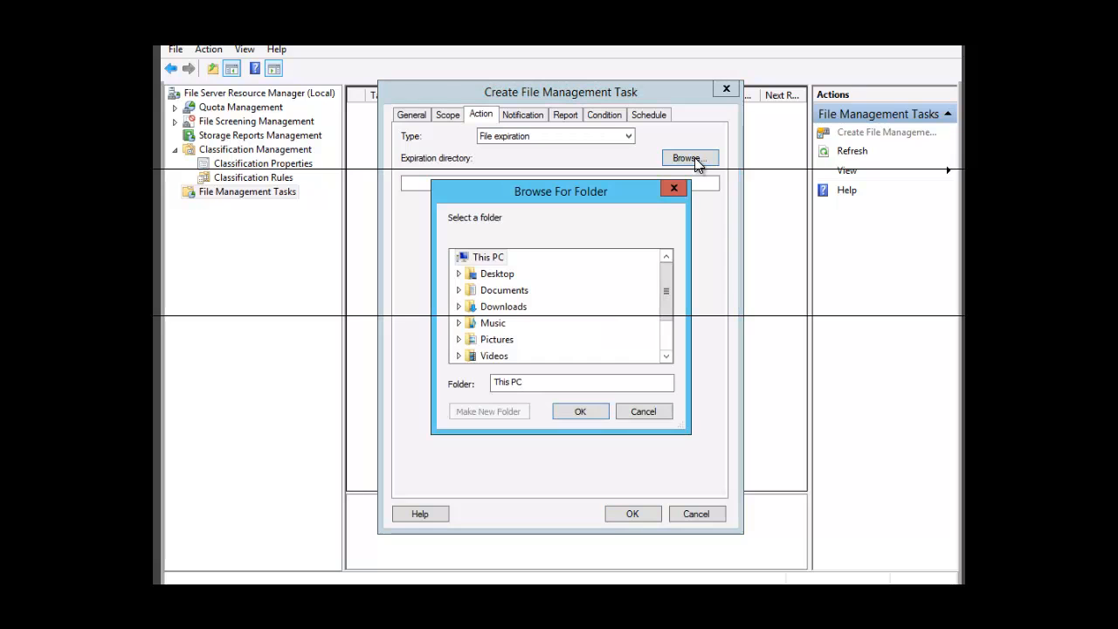
pyautogui.click(666, 358)
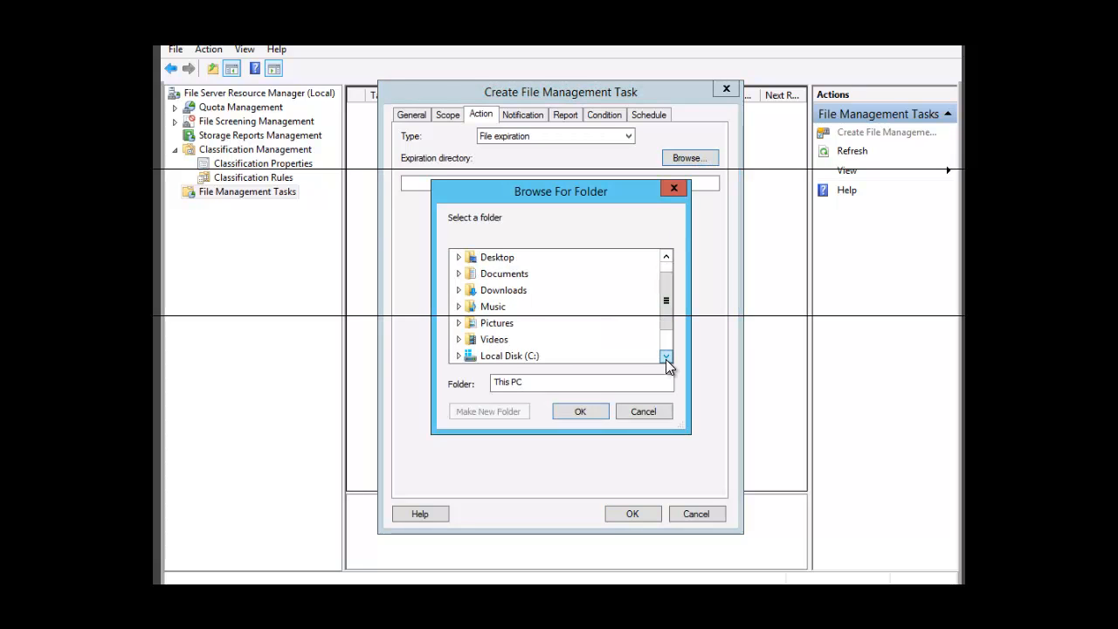
pyautogui.doubleClick(506, 358)
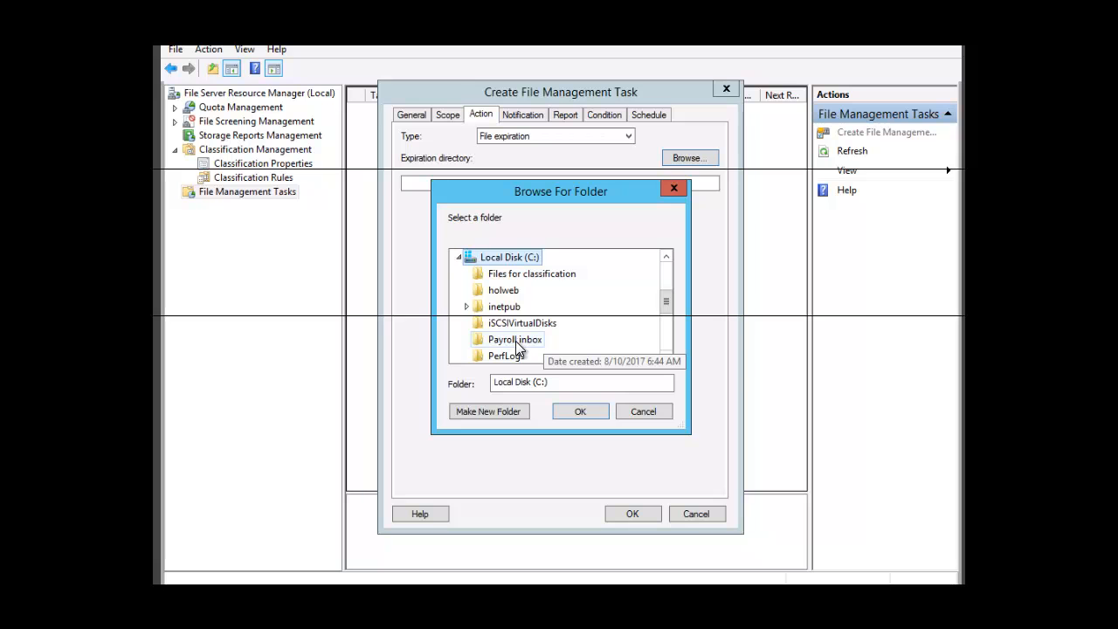
pyautogui.click(517, 341)
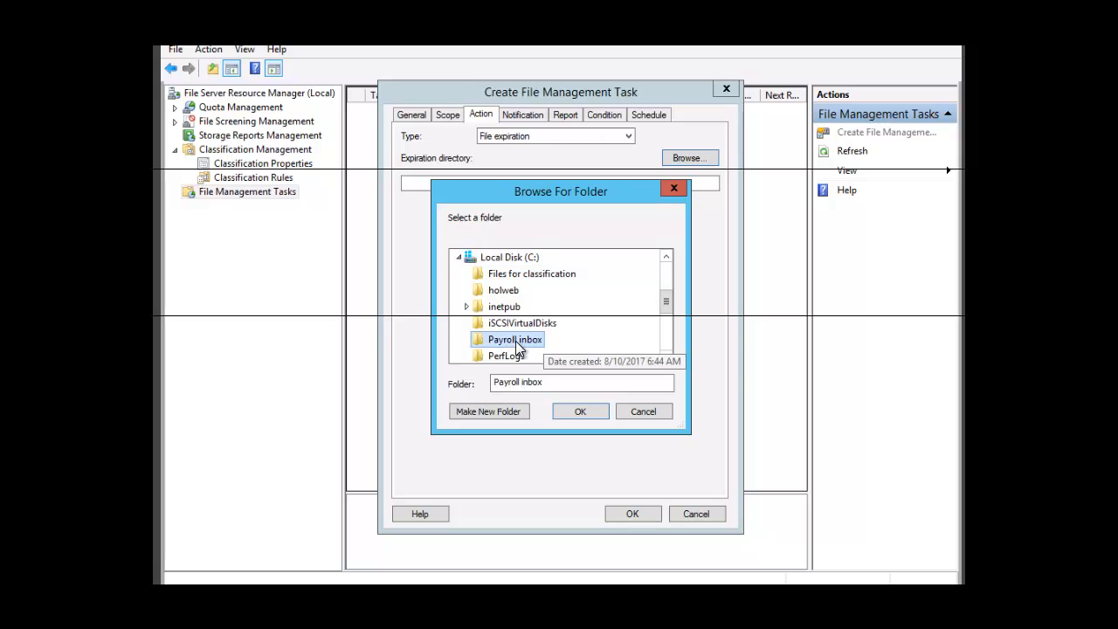
pyautogui.click(582, 411)
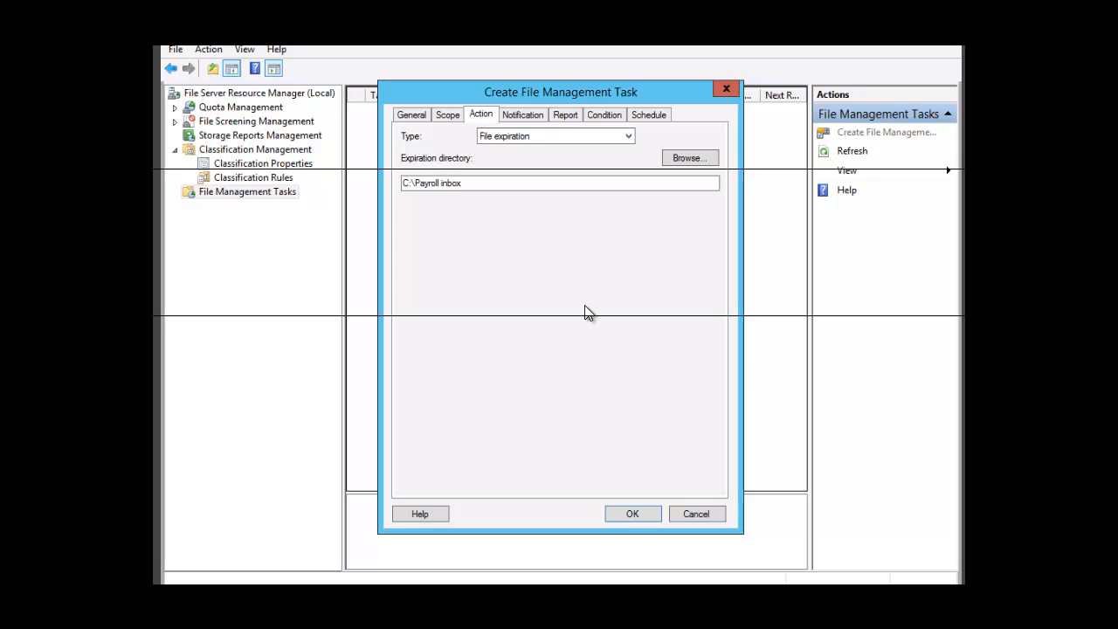
# Examine the e-mail, event log and command settings available for a new task notification, and cancel without adding one
pyautogui.click(531, 117)
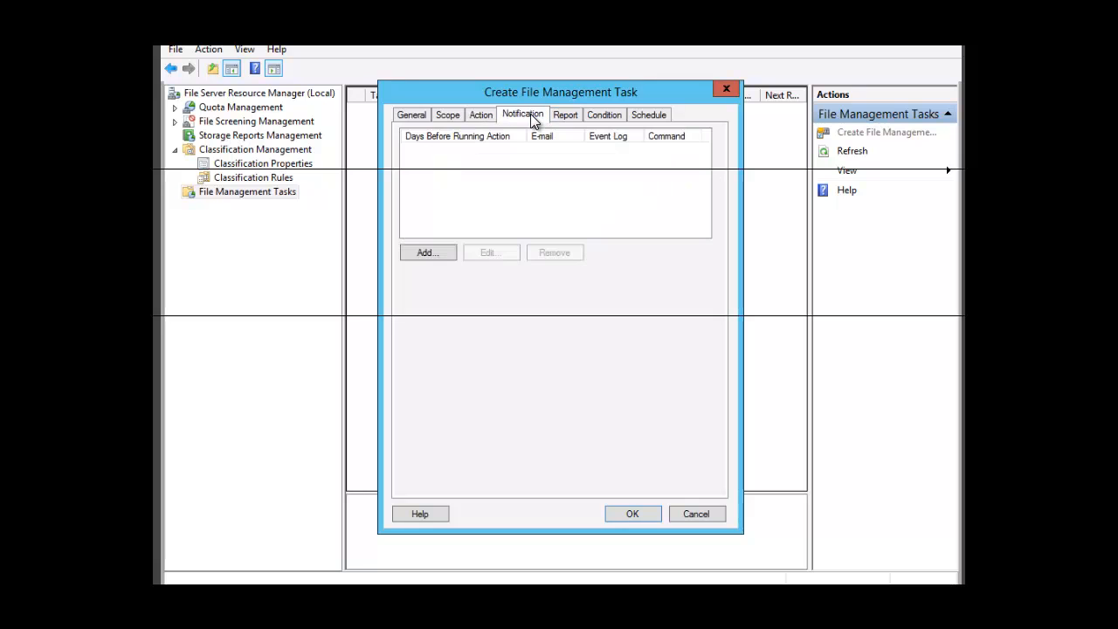
pyautogui.click(428, 252)
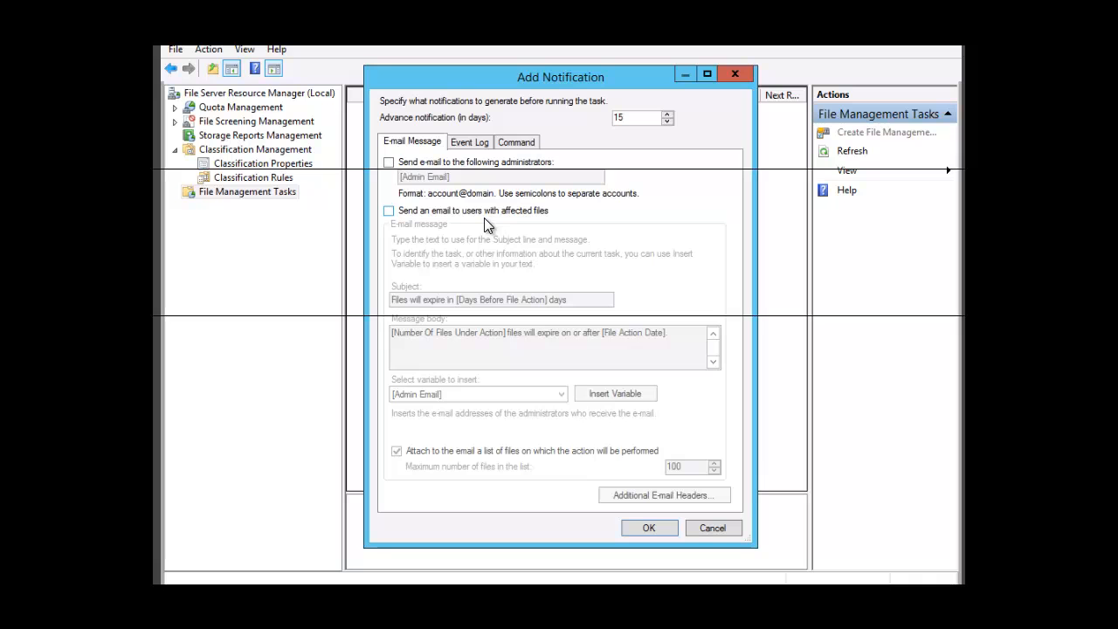
pyautogui.click(388, 163)
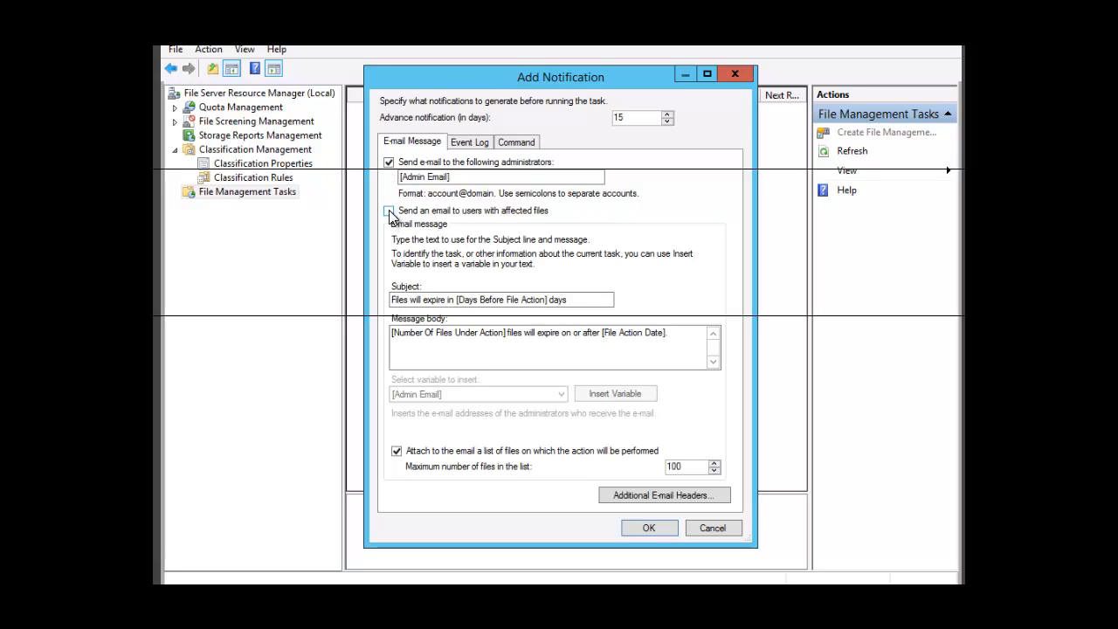
pyautogui.click(404, 299)
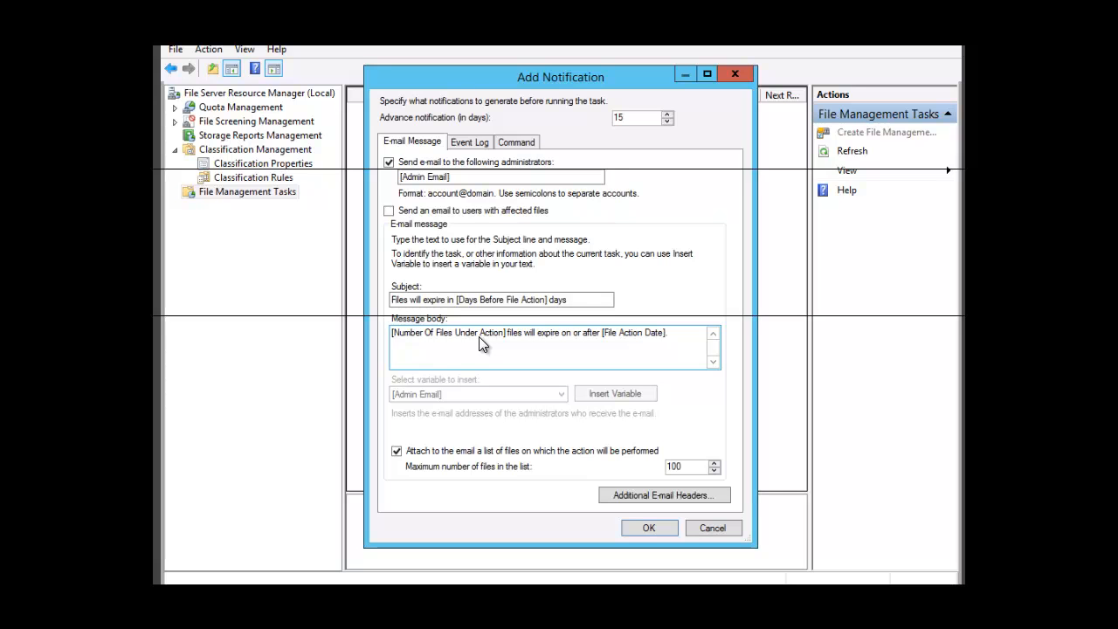
pyautogui.click(388, 163)
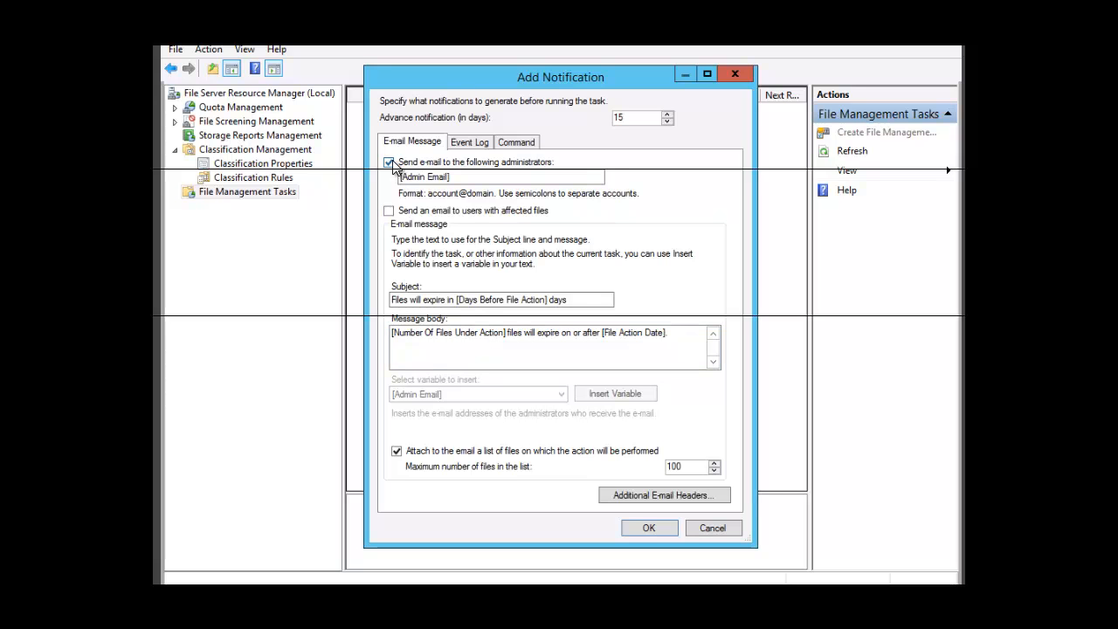
pyautogui.click(460, 141)
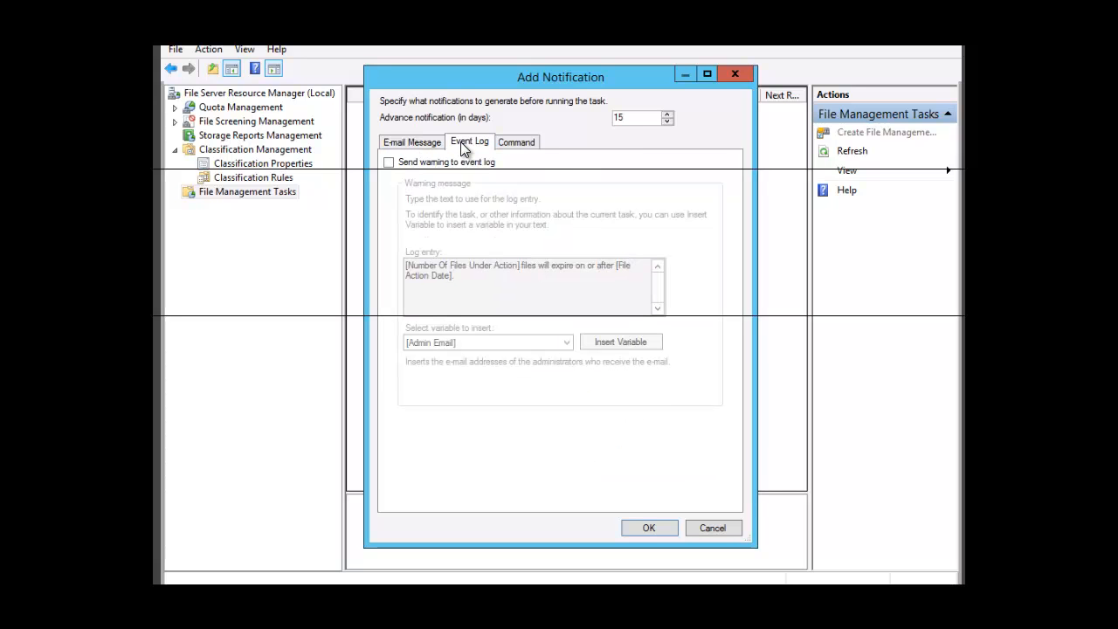
pyautogui.click(389, 163)
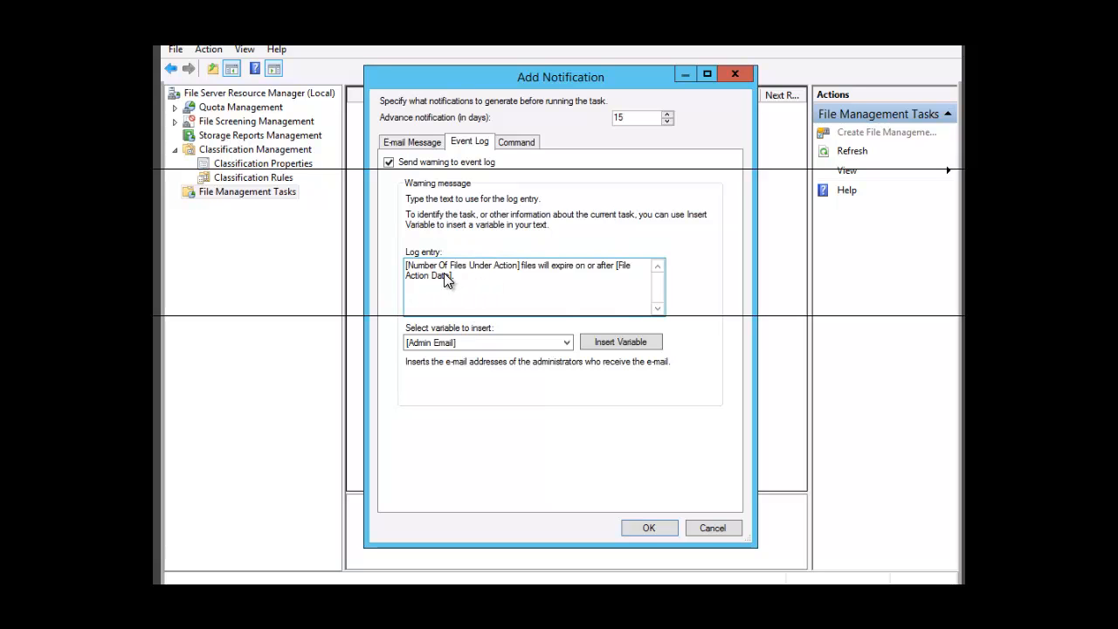
pyautogui.click(389, 163)
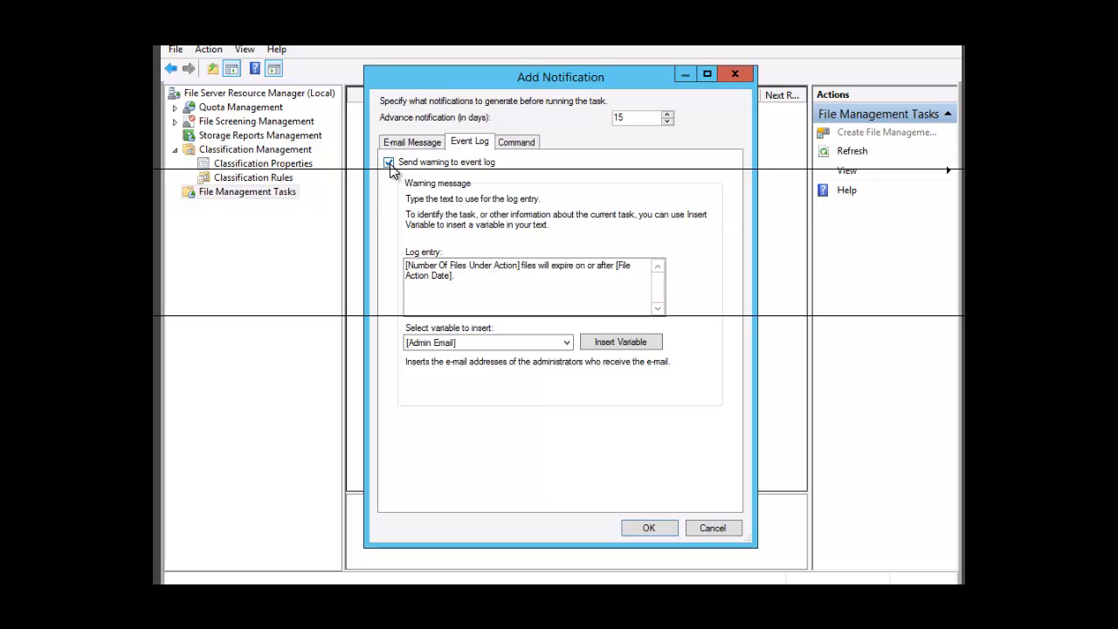
pyautogui.click(524, 144)
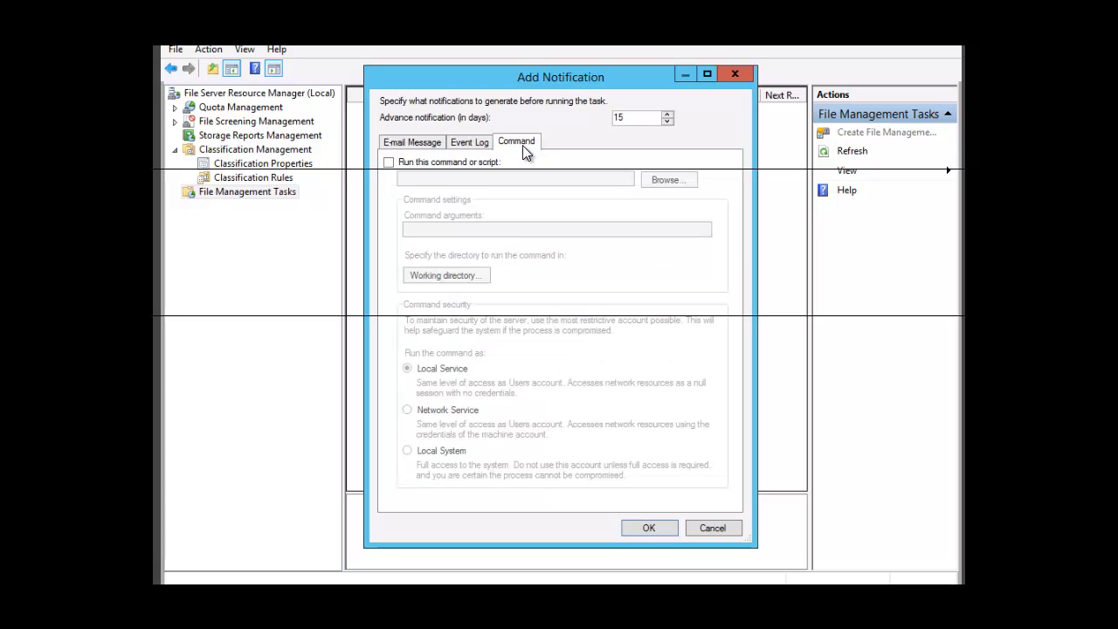
pyautogui.click(390, 166)
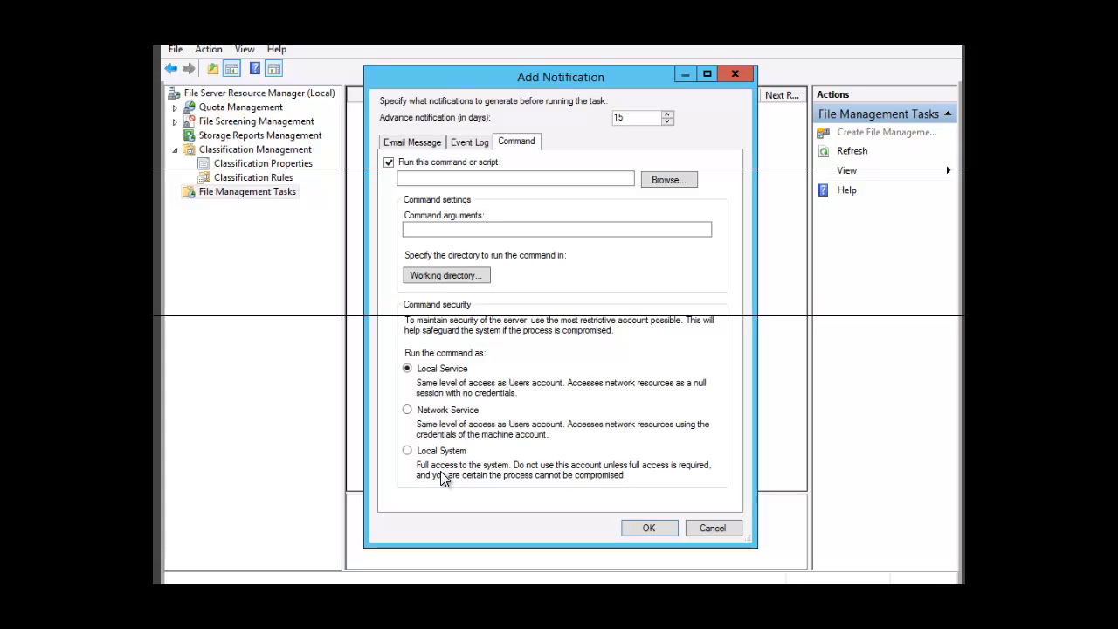
pyautogui.click(388, 163)
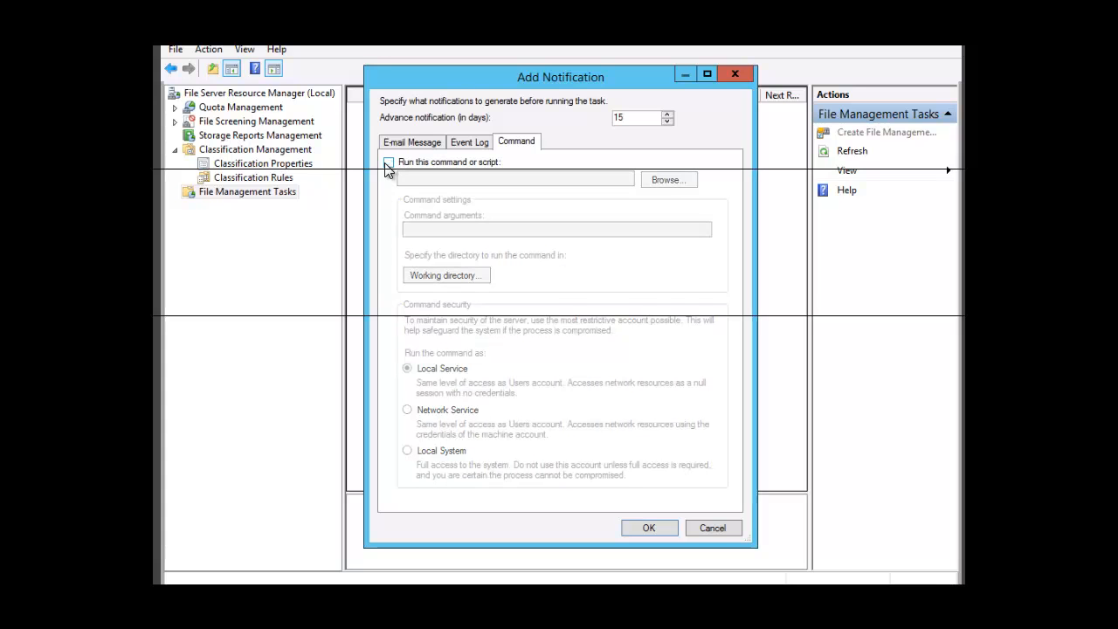
pyautogui.click(722, 528)
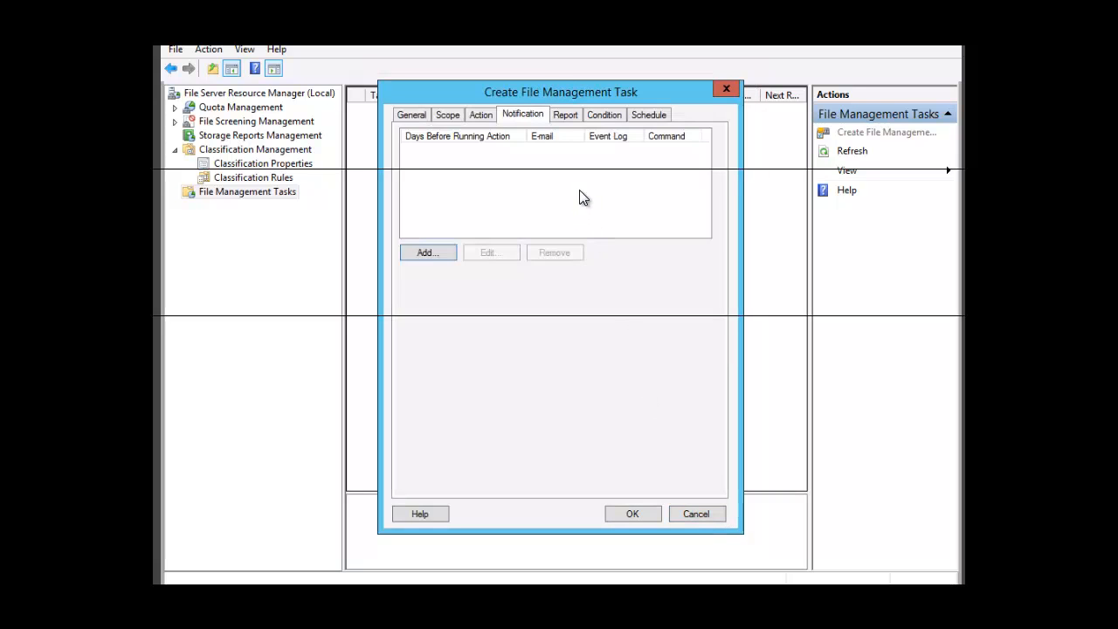
# Add a property condition to the task requiring Secured Data to be Equal to Yes
pyautogui.click(605, 116)
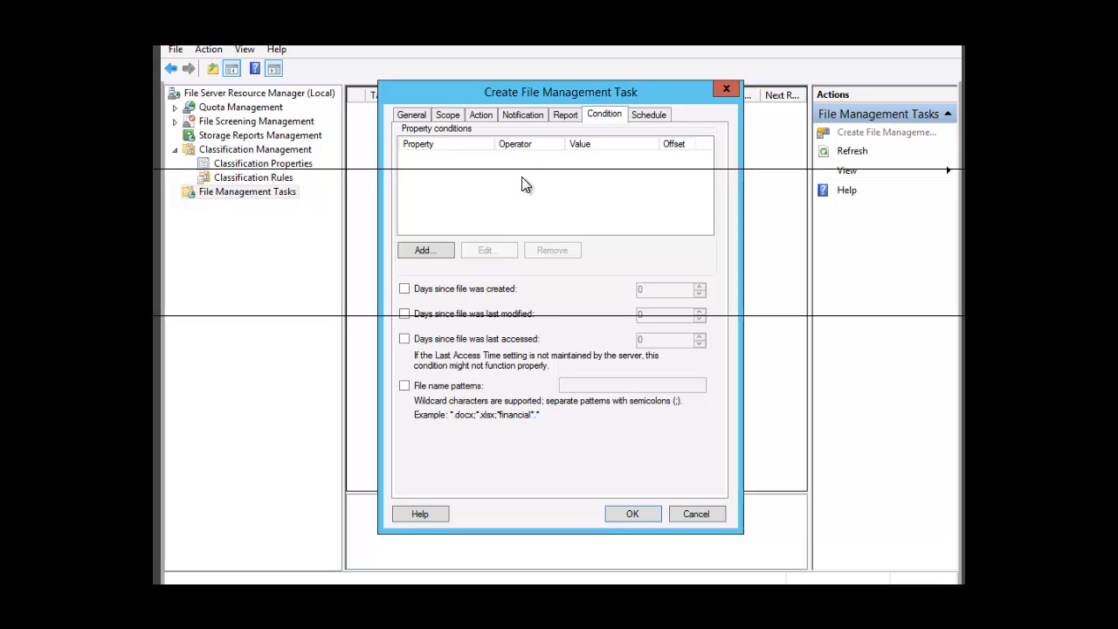
pyautogui.click(423, 250)
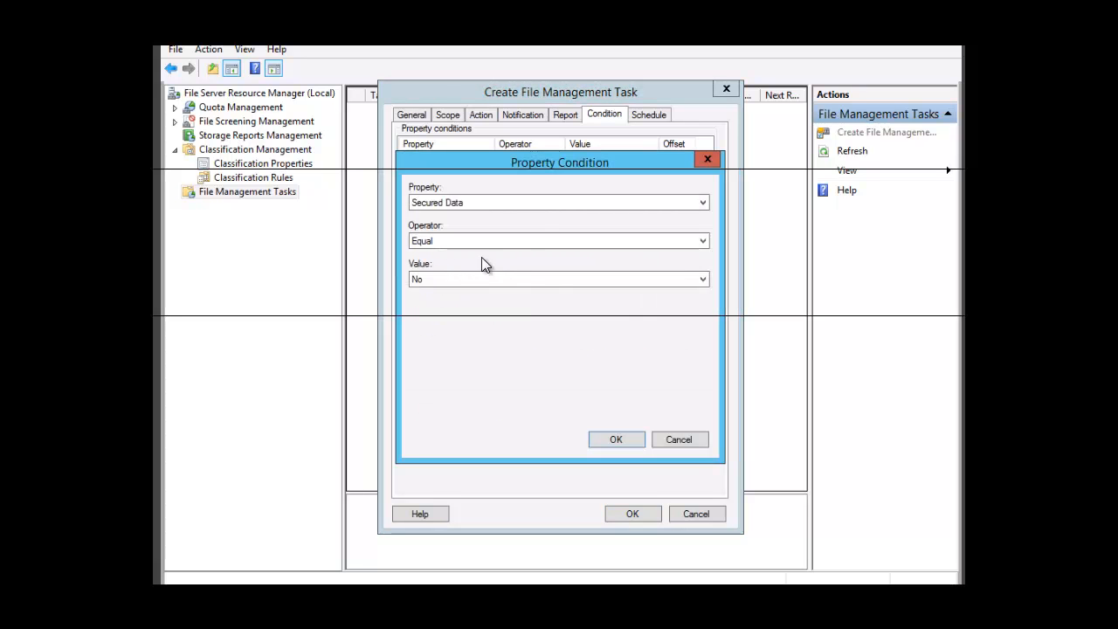
pyautogui.click(704, 241)
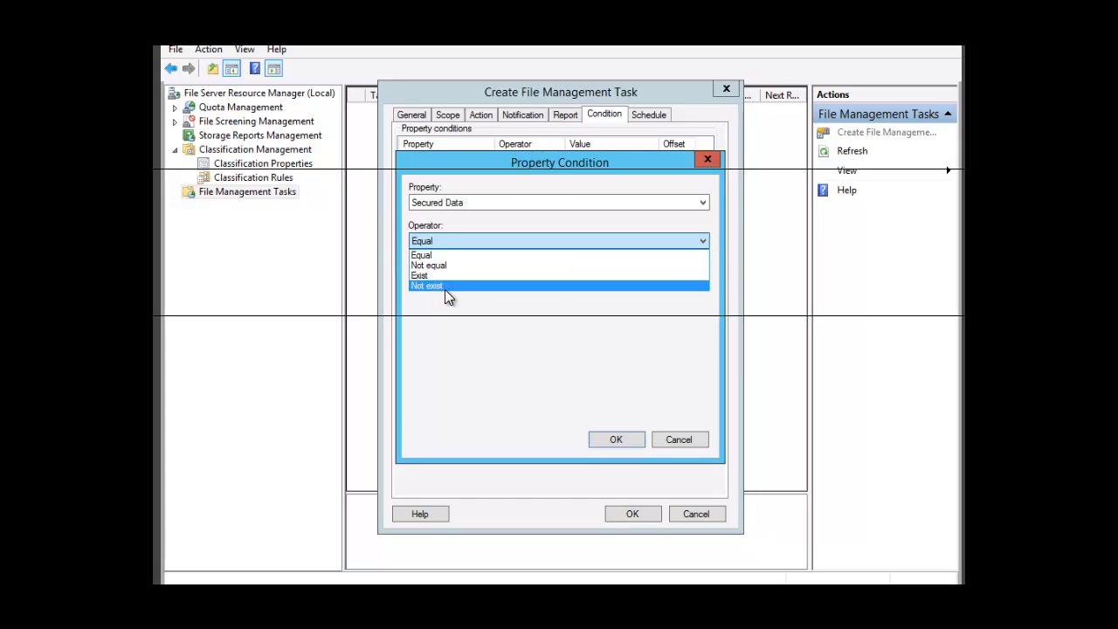
pyautogui.click(477, 253)
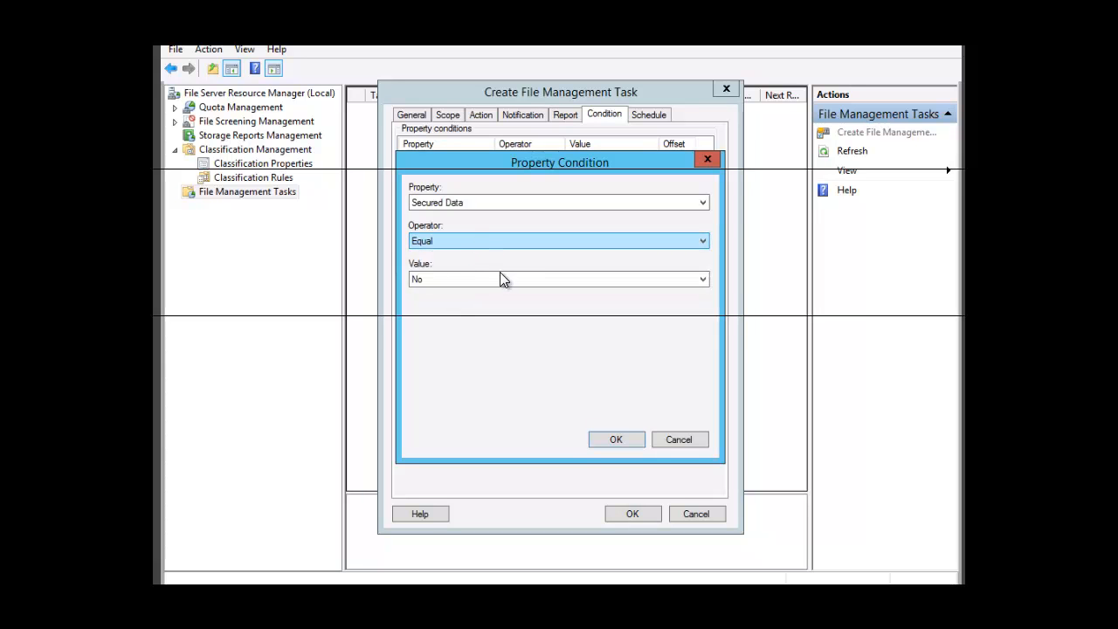
pyautogui.click(705, 281)
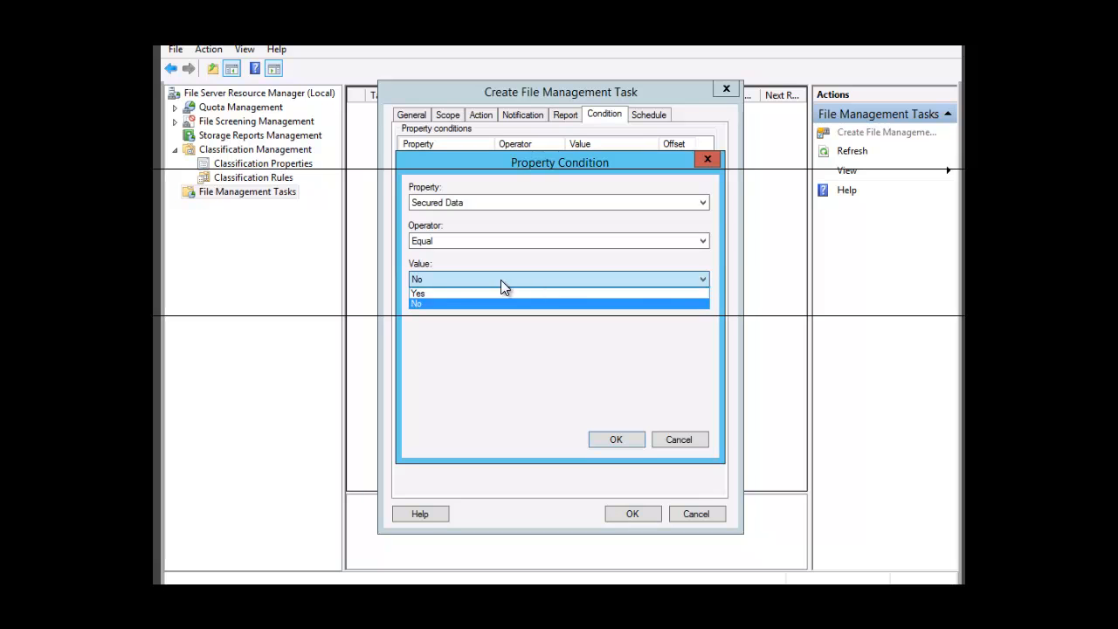
pyautogui.click(442, 294)
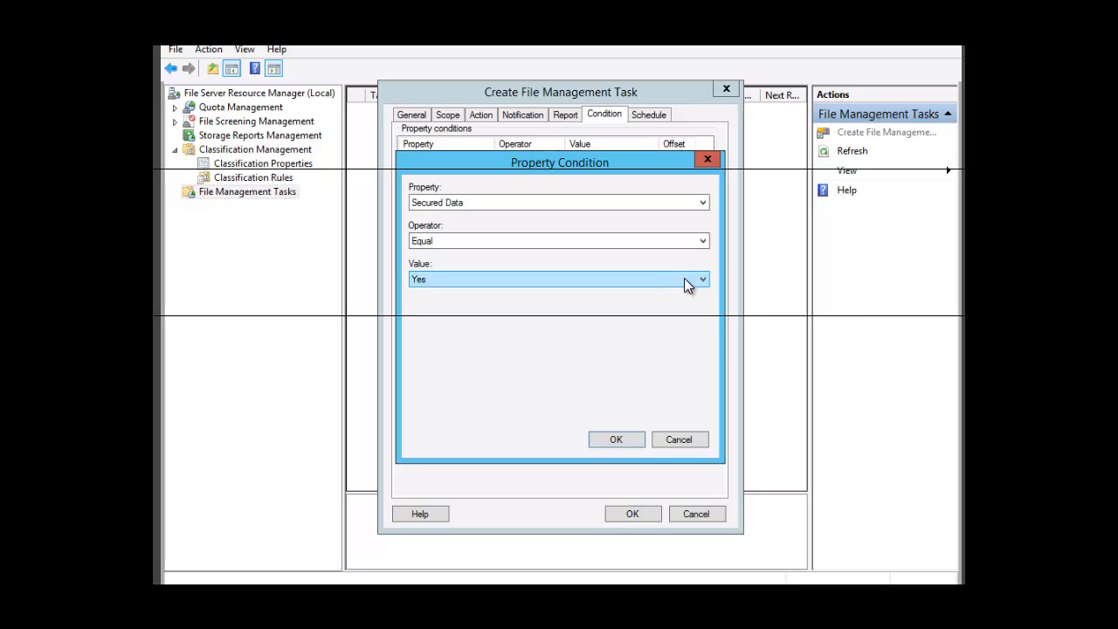
pyautogui.click(616, 438)
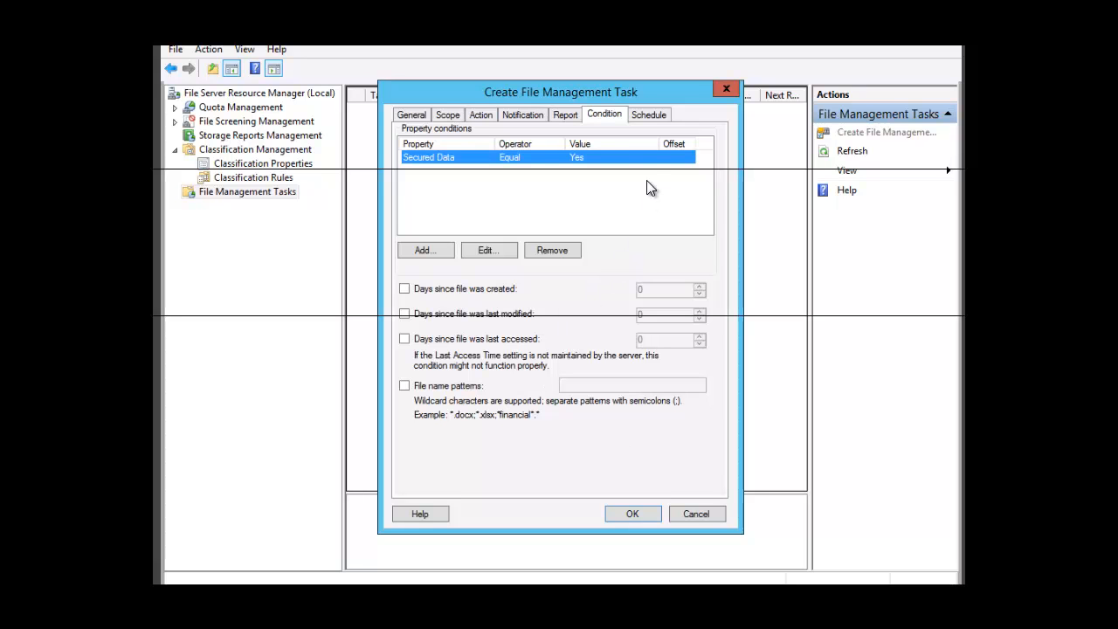
# Schedule the task weekly on Monday, Tuesday and Friday, and save the new file management task
pyautogui.click(651, 114)
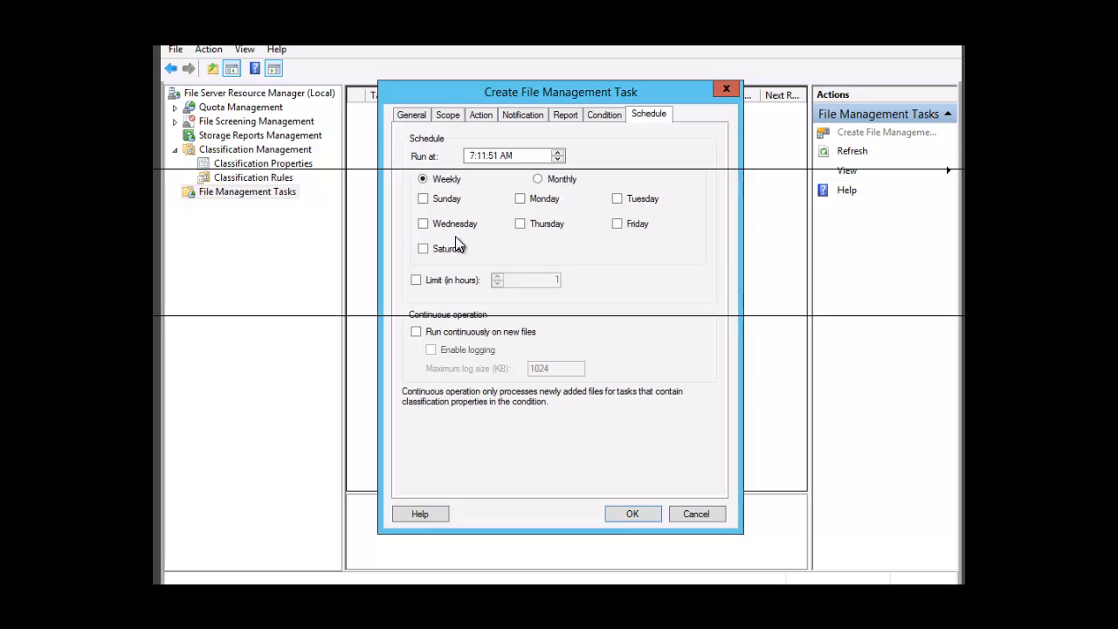
pyautogui.click(521, 200)
pyautogui.click(620, 200)
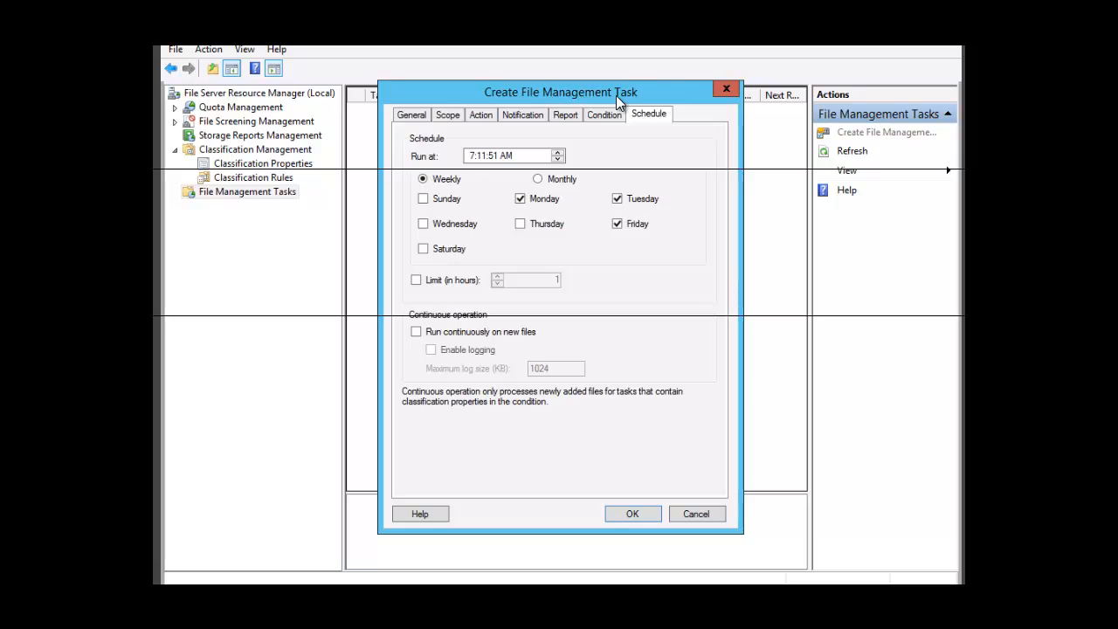
pyautogui.click(633, 514)
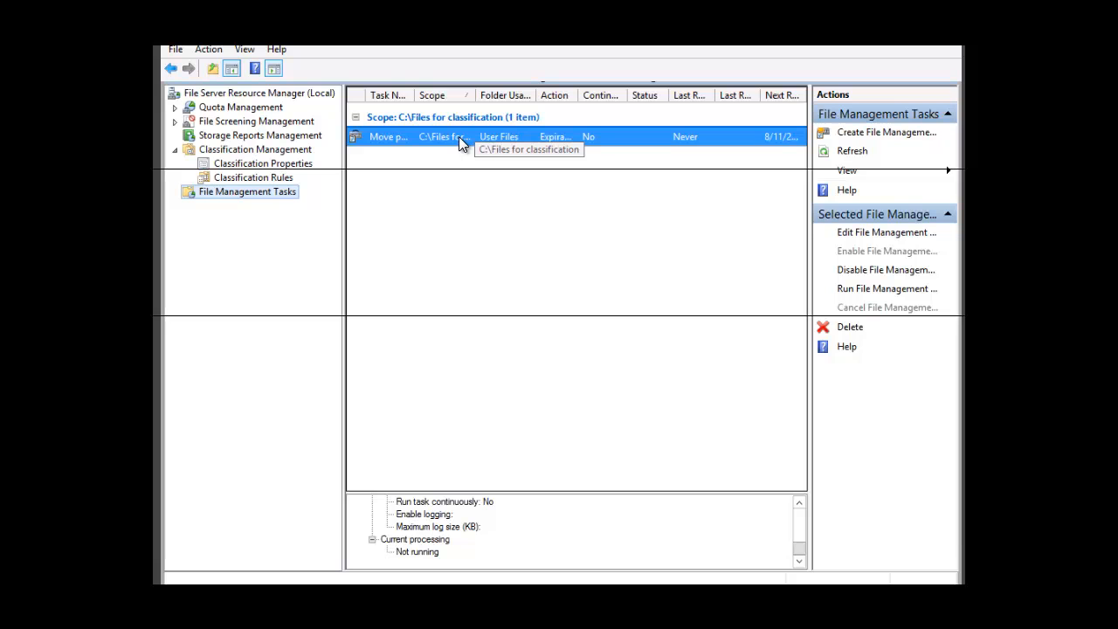
# Run the Move payroll files task immediately, with the option to wait for the task to complete
pyautogui.rightClick(411, 140)
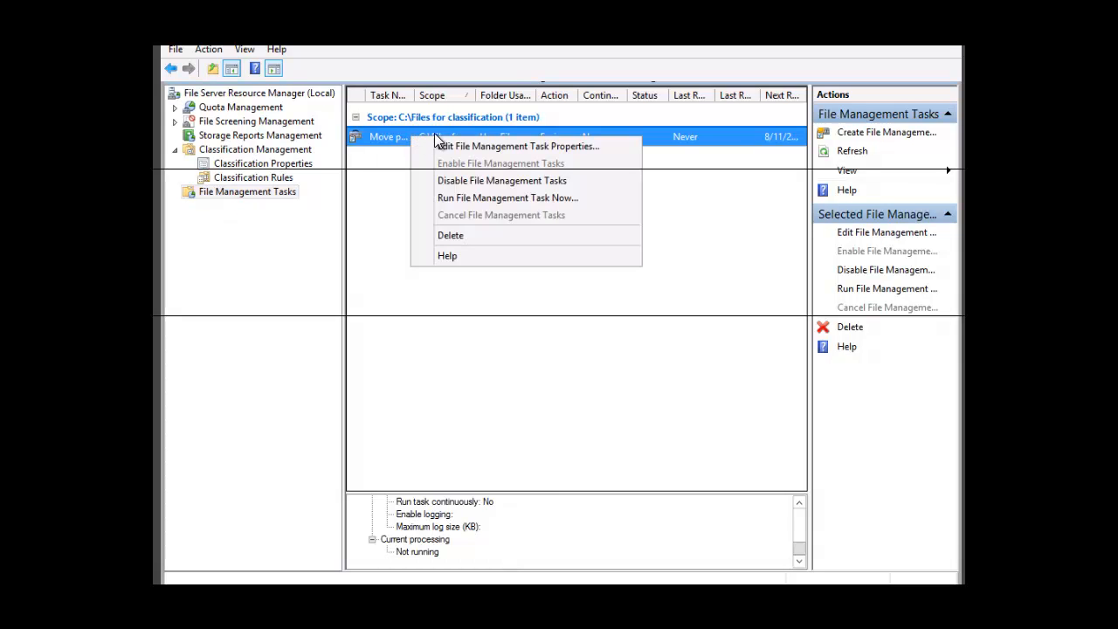
pyautogui.click(465, 199)
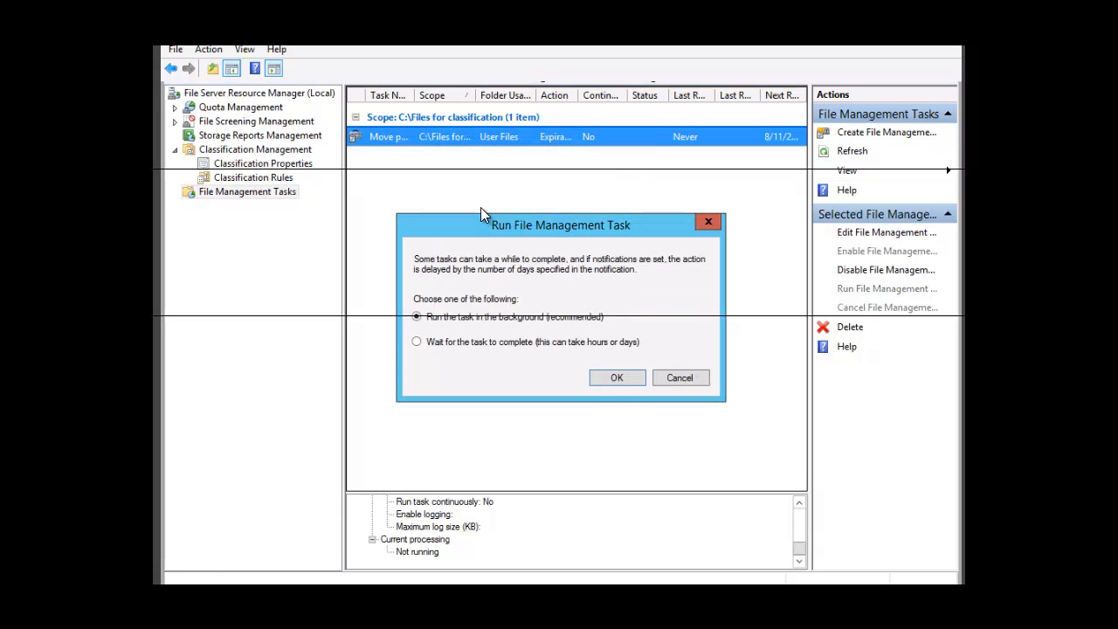
pyautogui.click(416, 342)
pyautogui.click(612, 375)
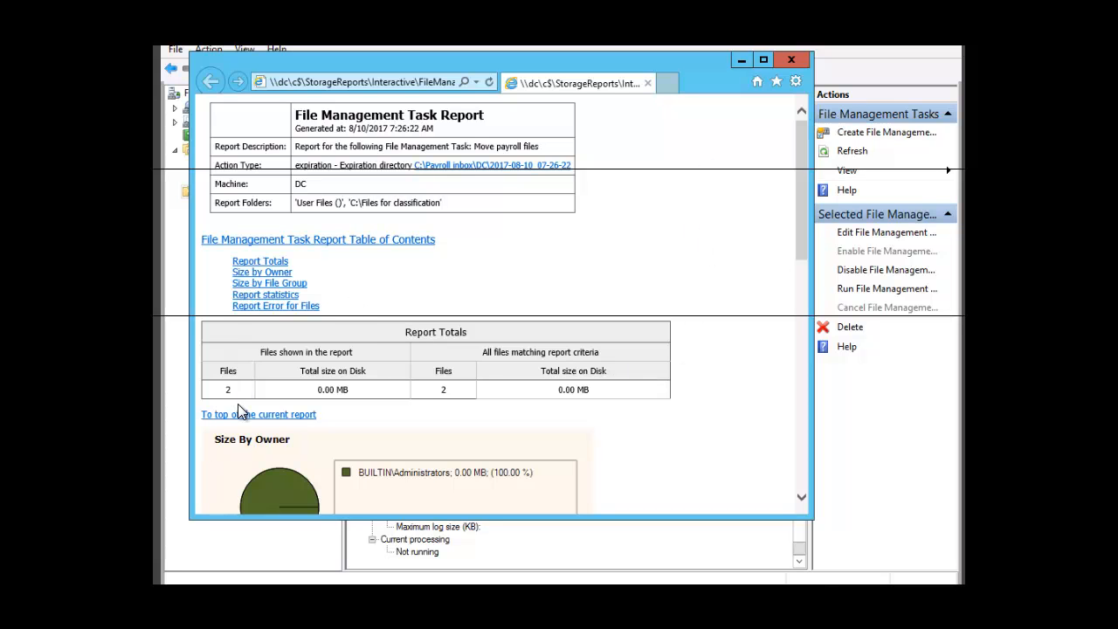
# Examine the File Management Task Report's totals, owner, file group, statistics and error sections, and close the report
pyautogui.click(802, 500)
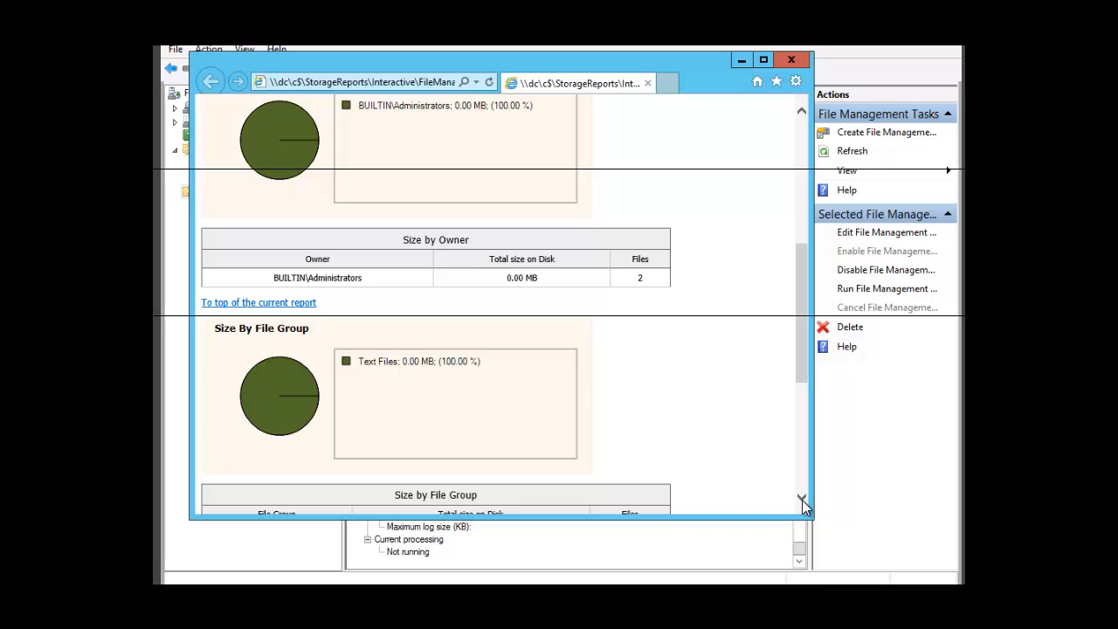
pyautogui.click(802, 500)
pyautogui.click(802, 499)
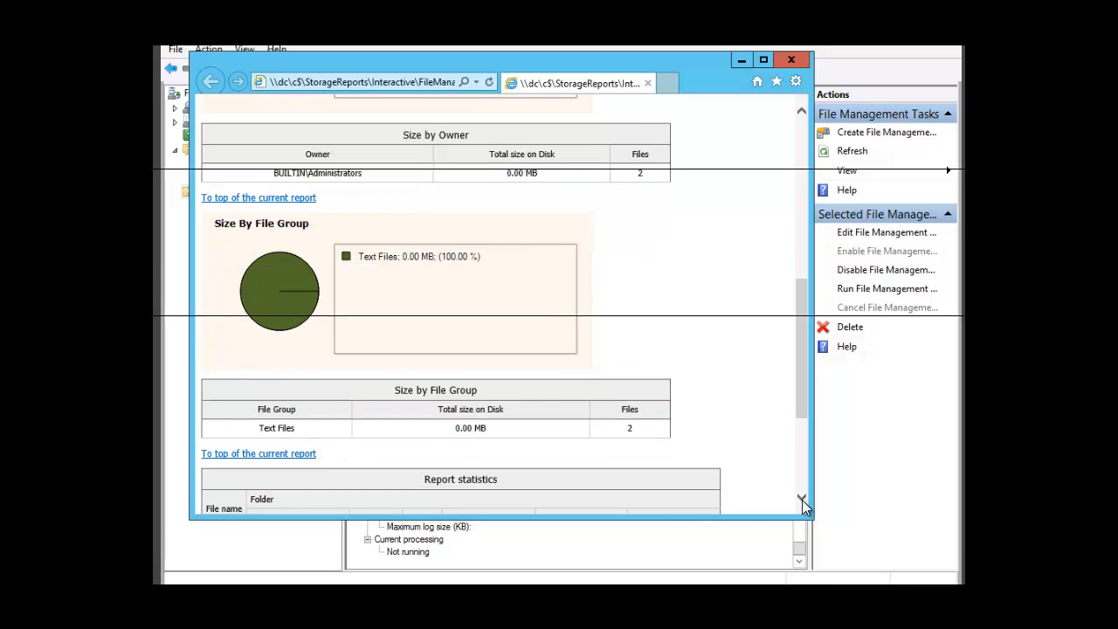
pyautogui.click(802, 500)
pyautogui.click(802, 500)
pyautogui.click(802, 499)
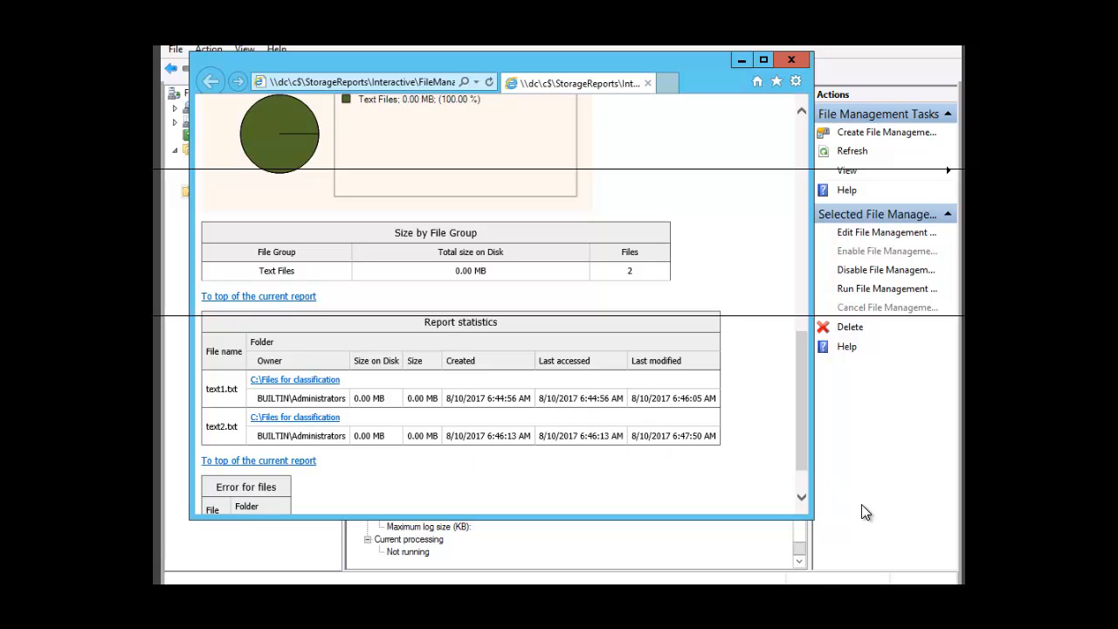
pyautogui.click(798, 496)
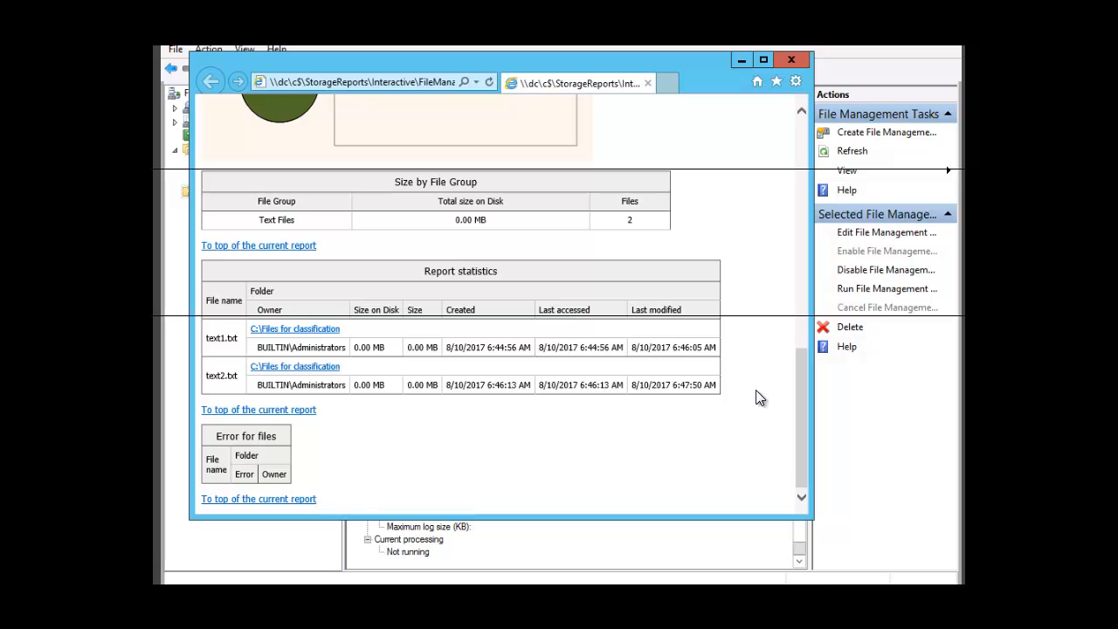
pyautogui.click(797, 112)
pyautogui.click(798, 112)
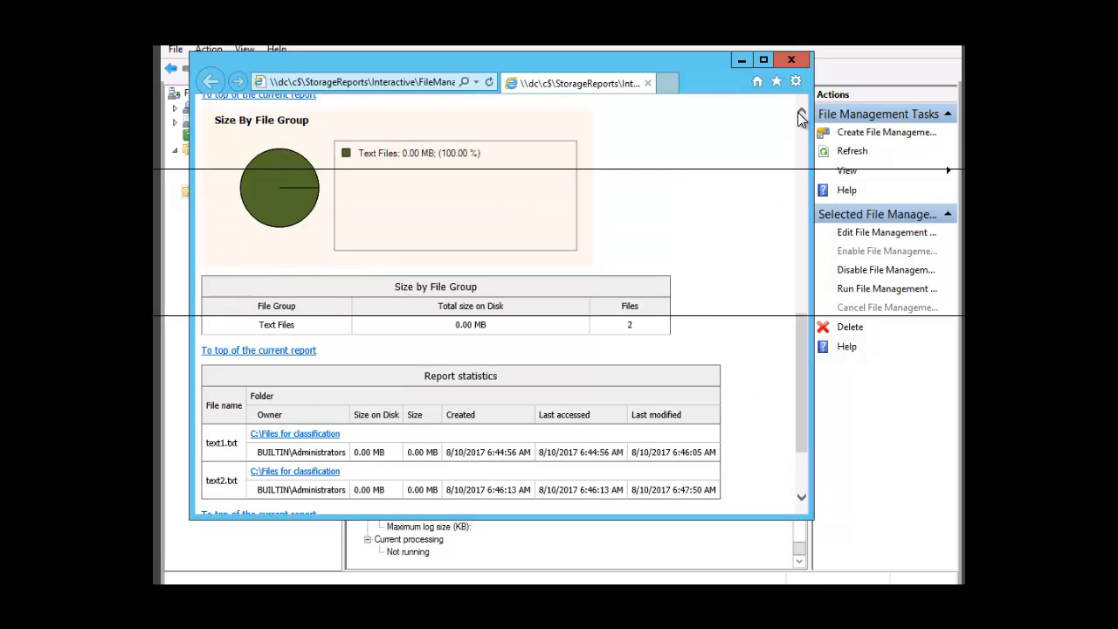
pyautogui.click(798, 112)
pyautogui.click(798, 112)
pyautogui.click(797, 111)
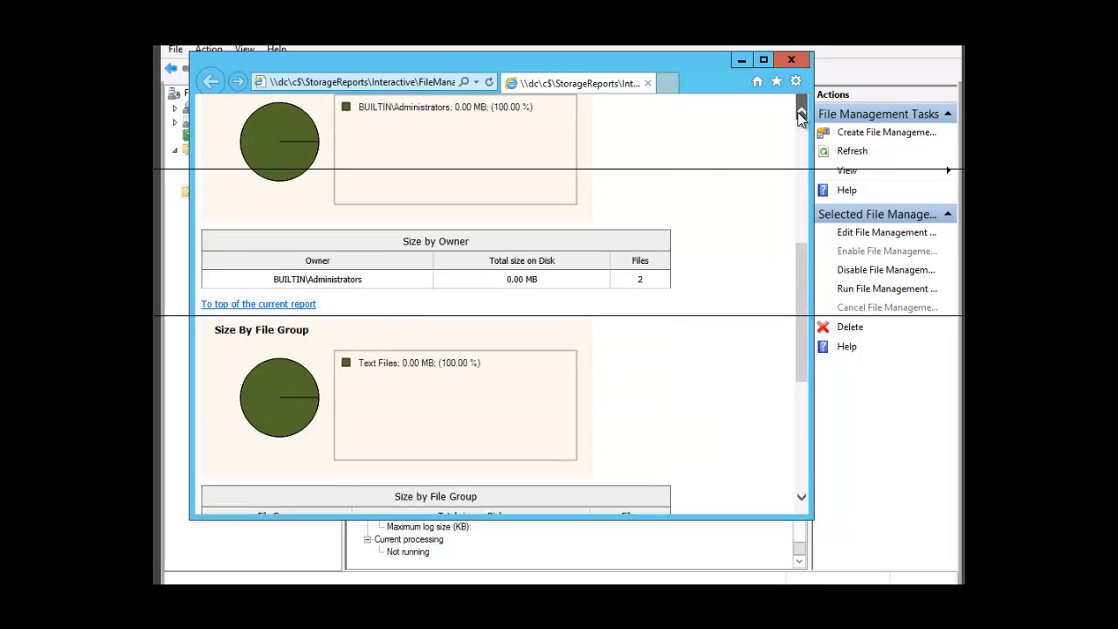
pyautogui.click(797, 112)
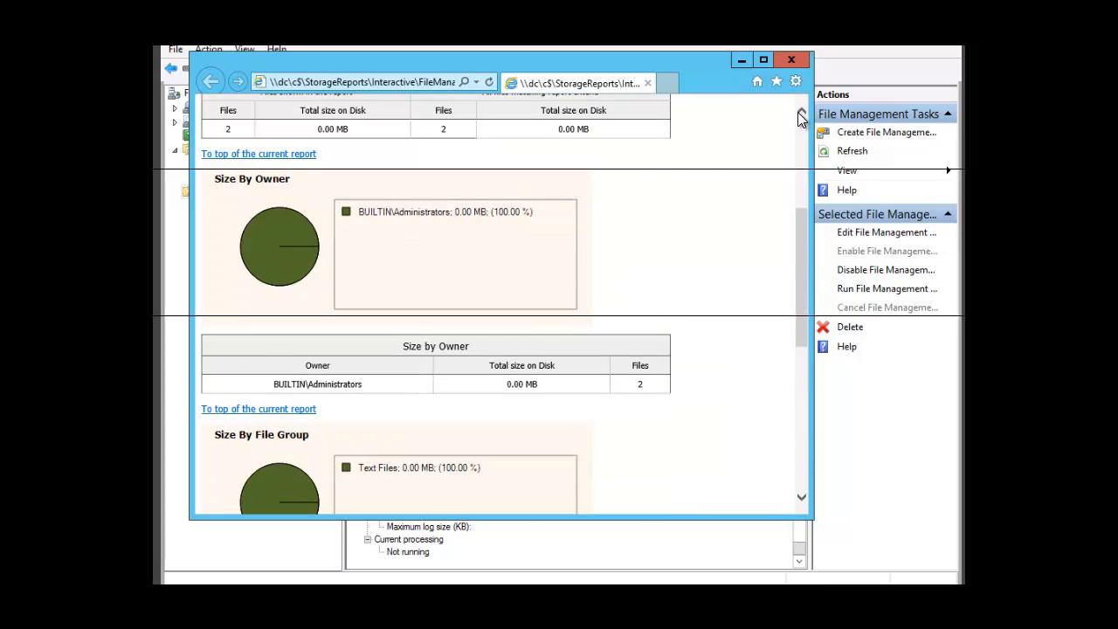
pyautogui.click(798, 112)
pyautogui.click(798, 112)
pyautogui.click(798, 112)
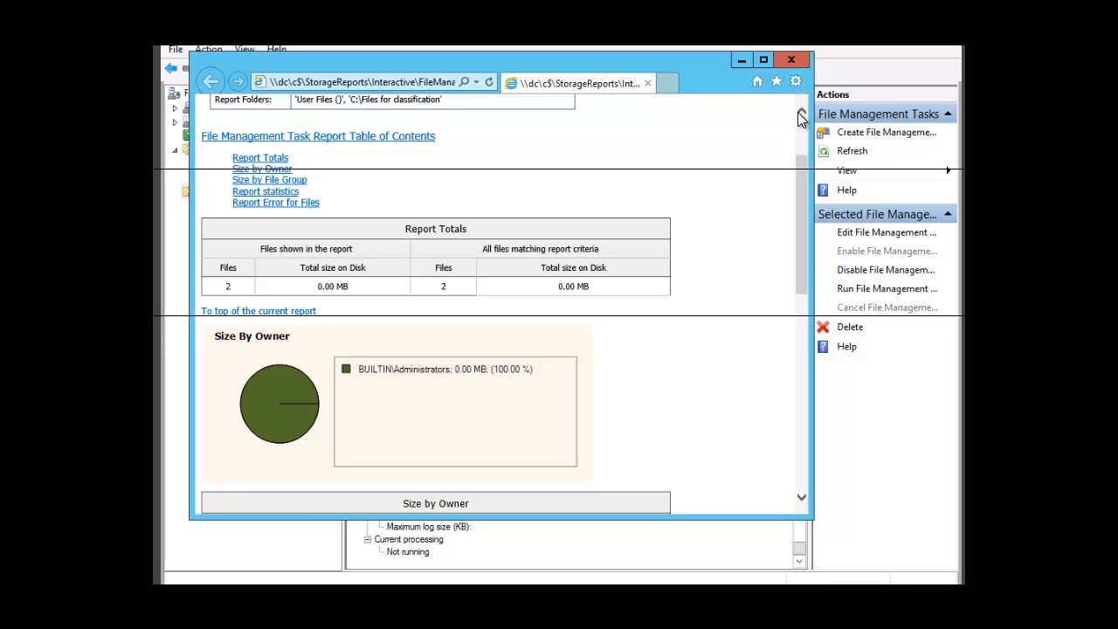
pyautogui.click(798, 112)
pyautogui.click(798, 112)
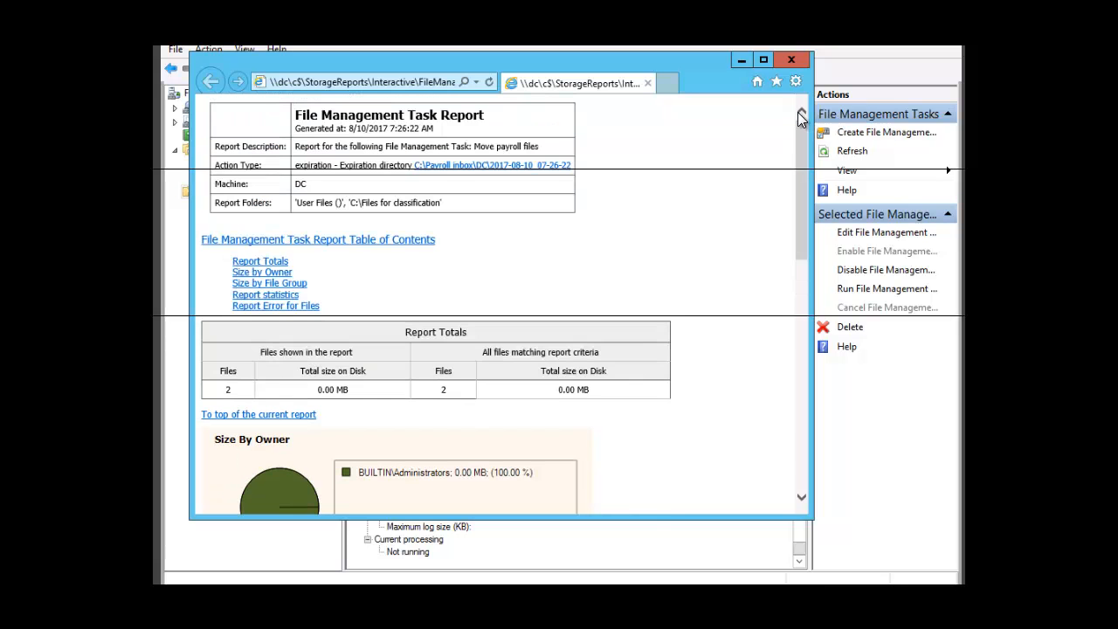
pyautogui.click(793, 60)
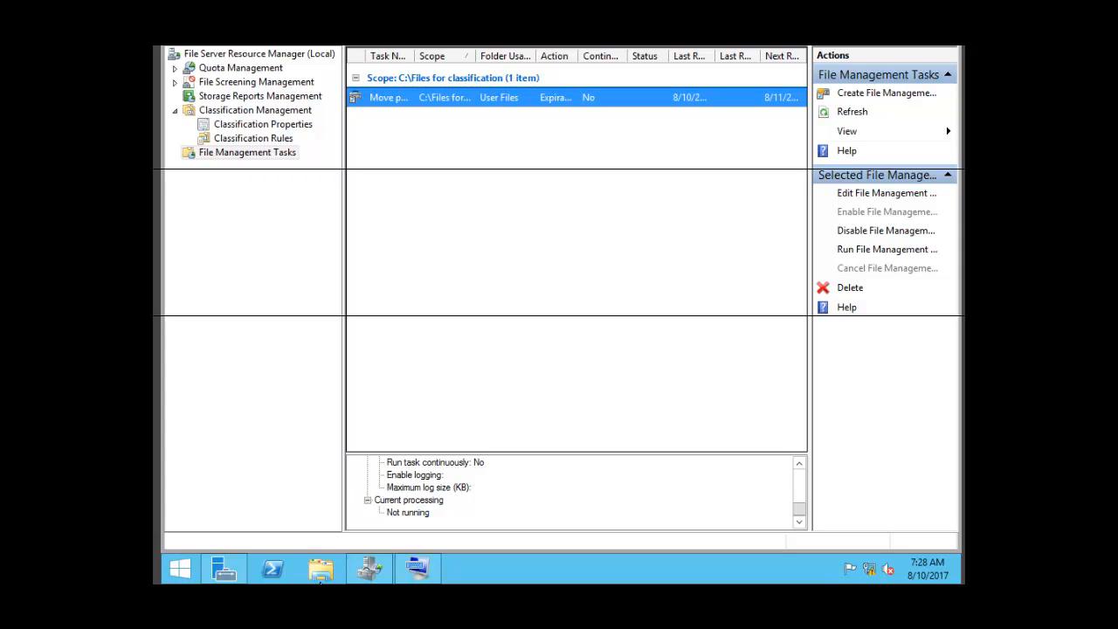
# Switch to File Explorer, inspect text3 in the Files for classification folder on drive C, and close both windows
pyautogui.click(323, 576)
pyautogui.doubleClick(657, 318)
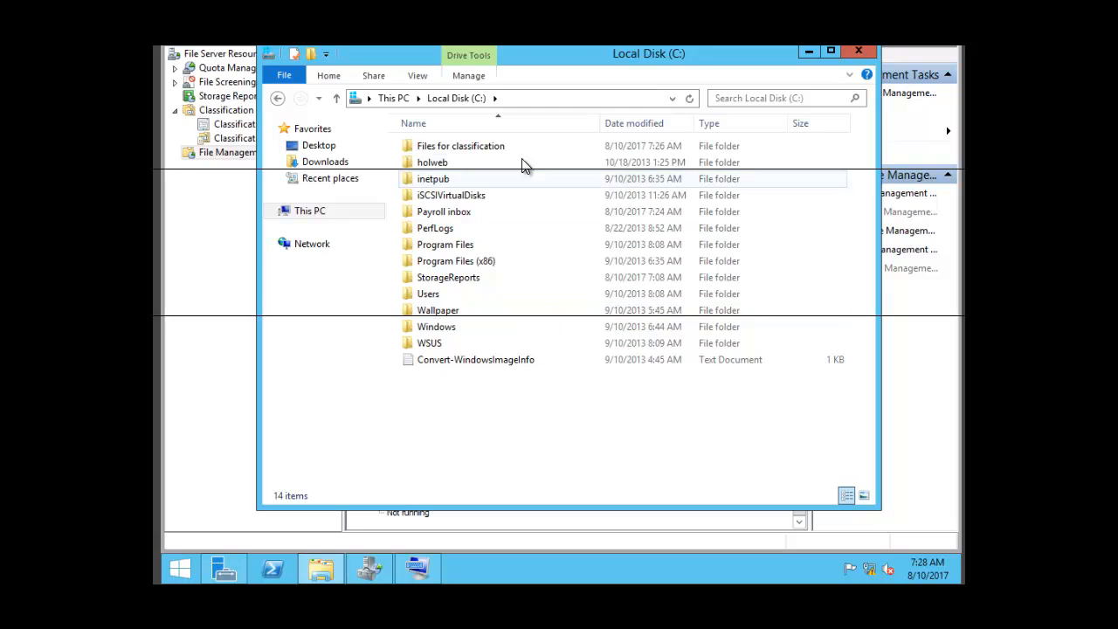
pyautogui.doubleClick(476, 149)
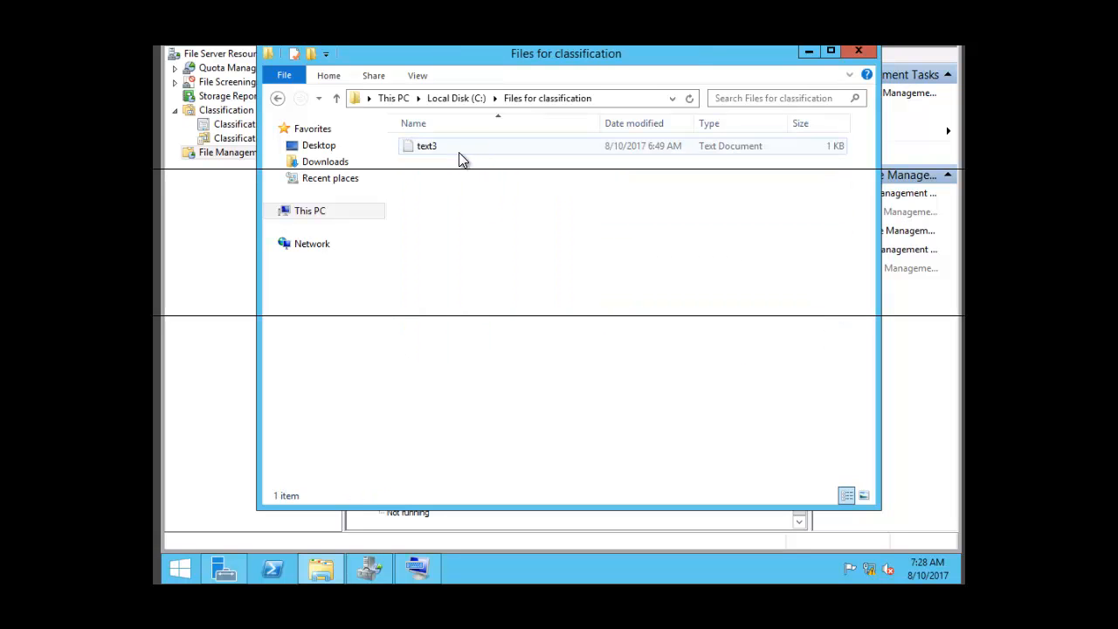
pyautogui.doubleClick(412, 145)
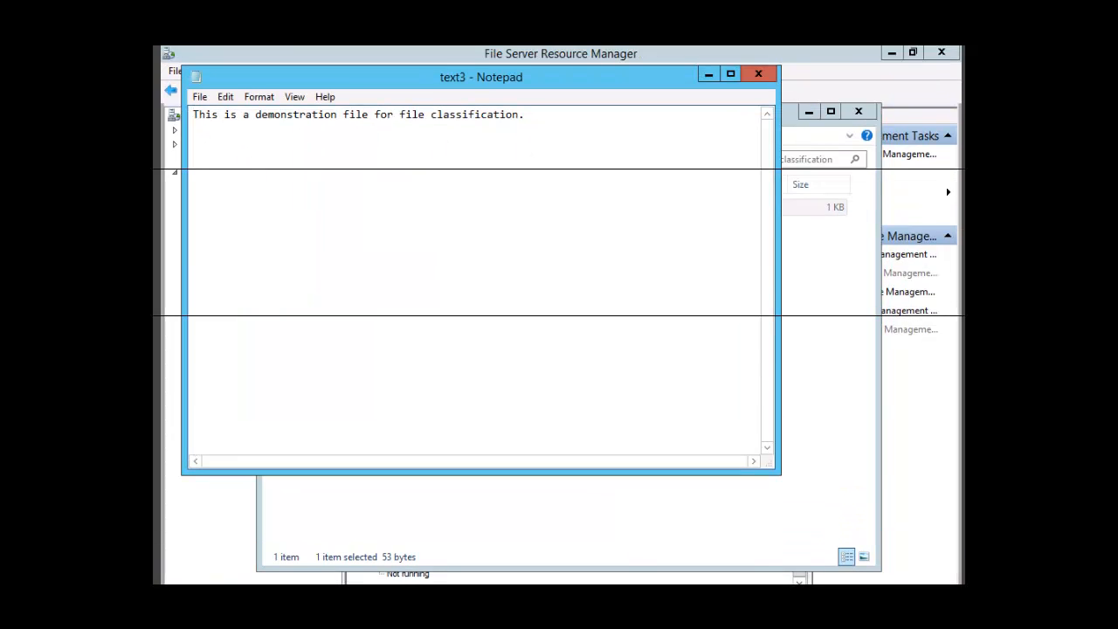
pyautogui.click(759, 77)
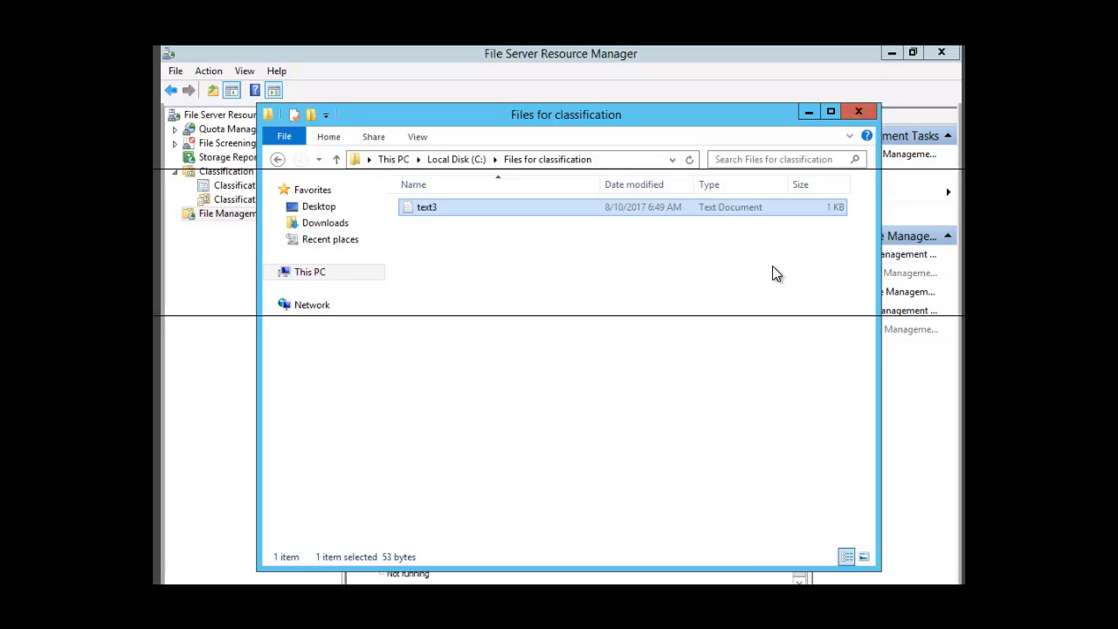
pyautogui.click(861, 113)
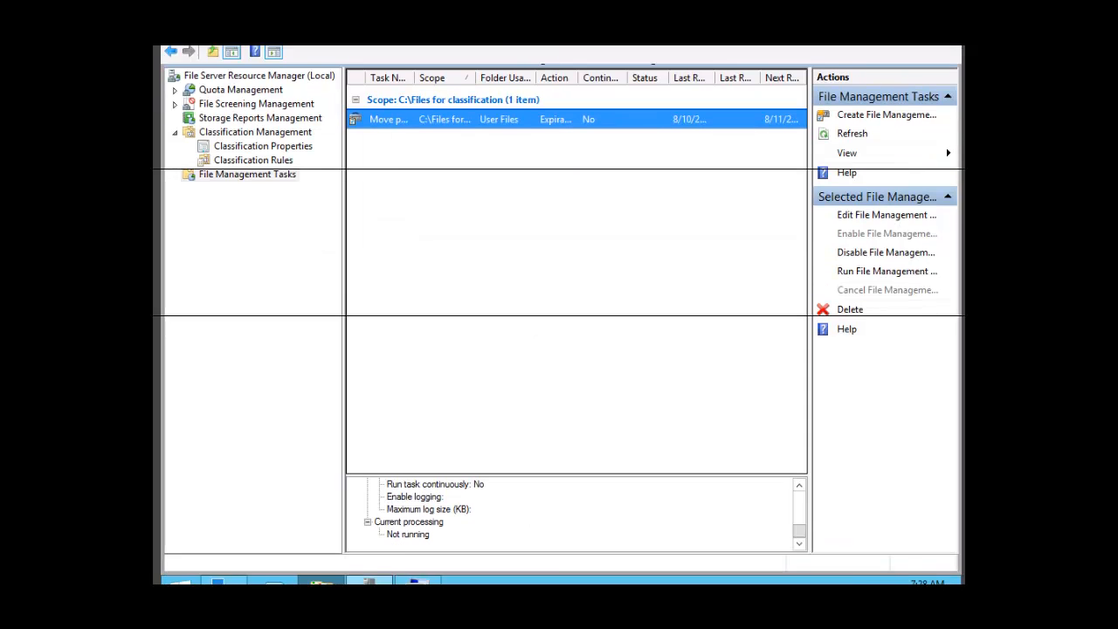
# Browse the Payroll inbox folder on drive C through DC, 2017-08-10_07-26-22 and C$ to its Files for classification subfolder
pyautogui.click(319, 572)
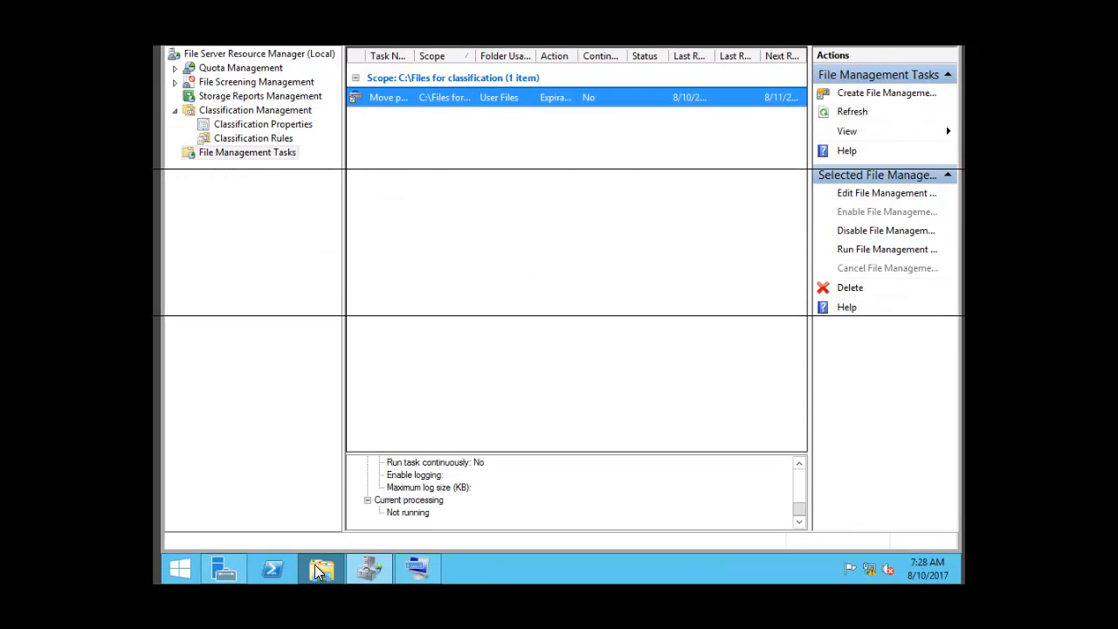
pyautogui.doubleClick(648, 317)
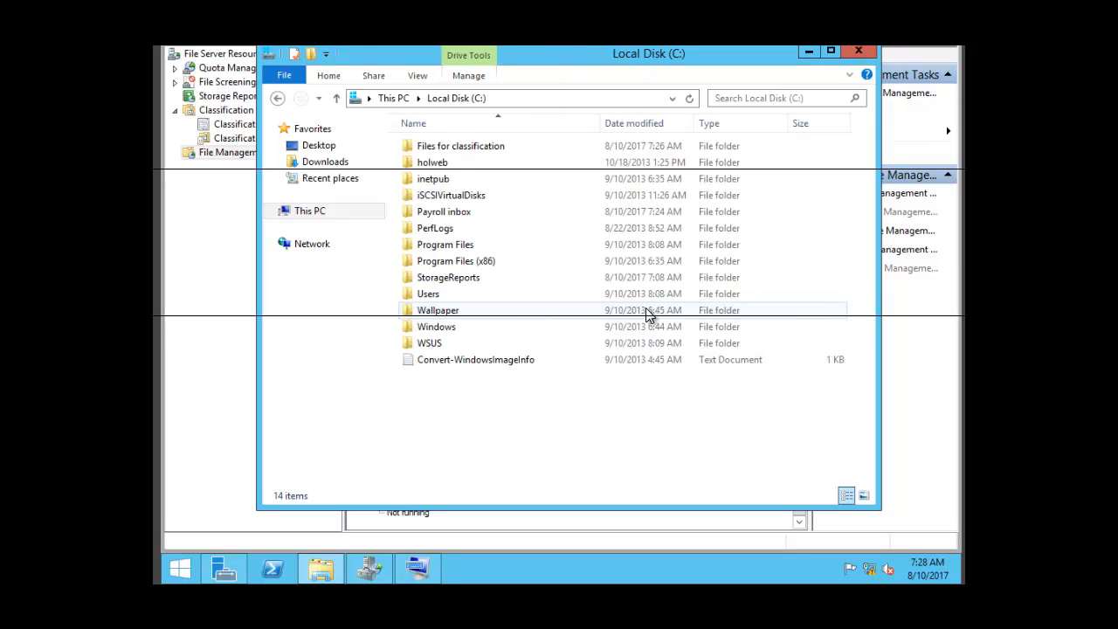
pyautogui.click(451, 218)
pyautogui.doubleClick(451, 214)
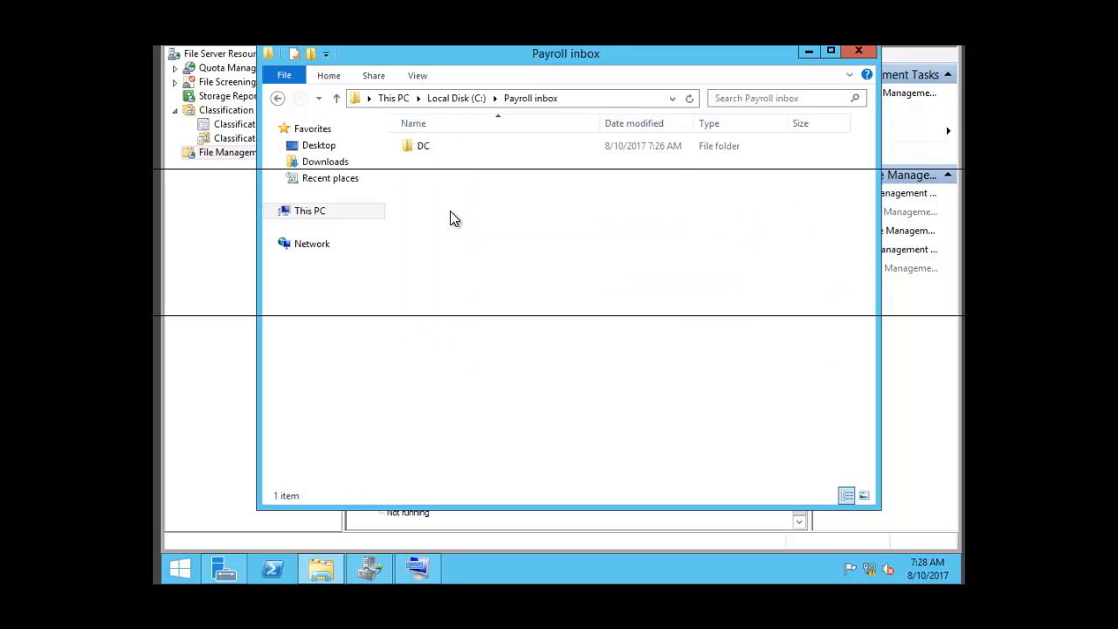
pyautogui.doubleClick(418, 148)
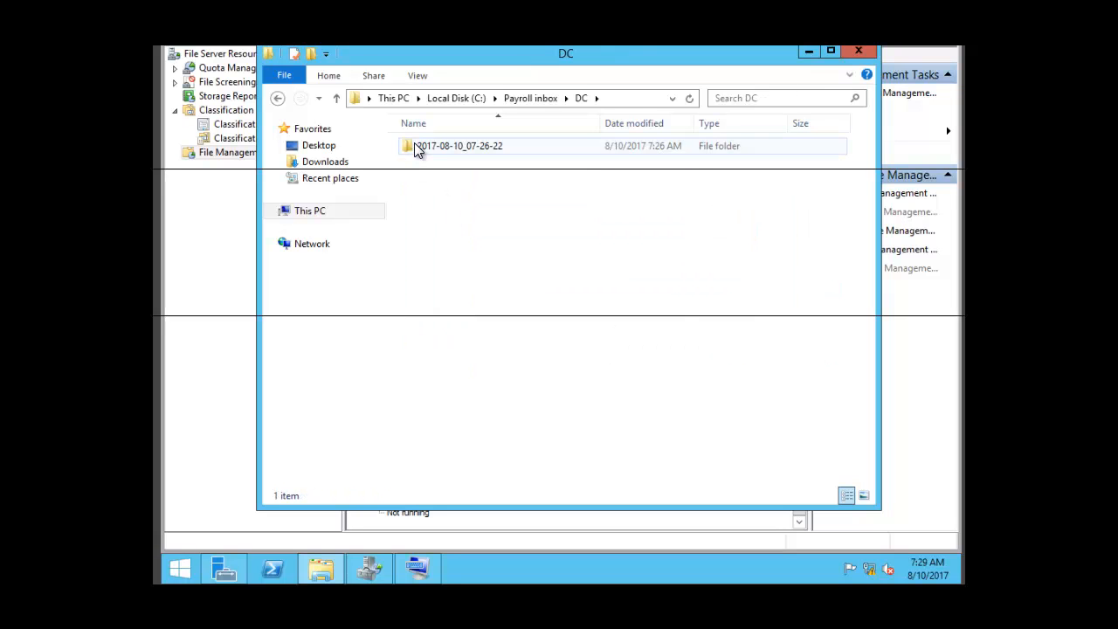
pyautogui.doubleClick(418, 149)
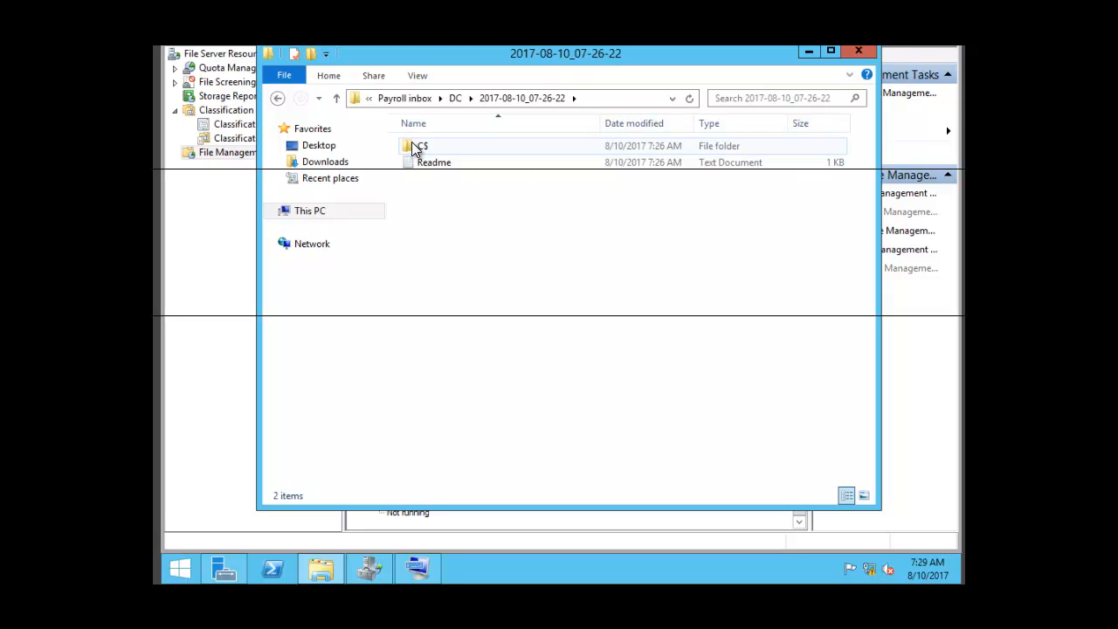
pyautogui.doubleClick(417, 148)
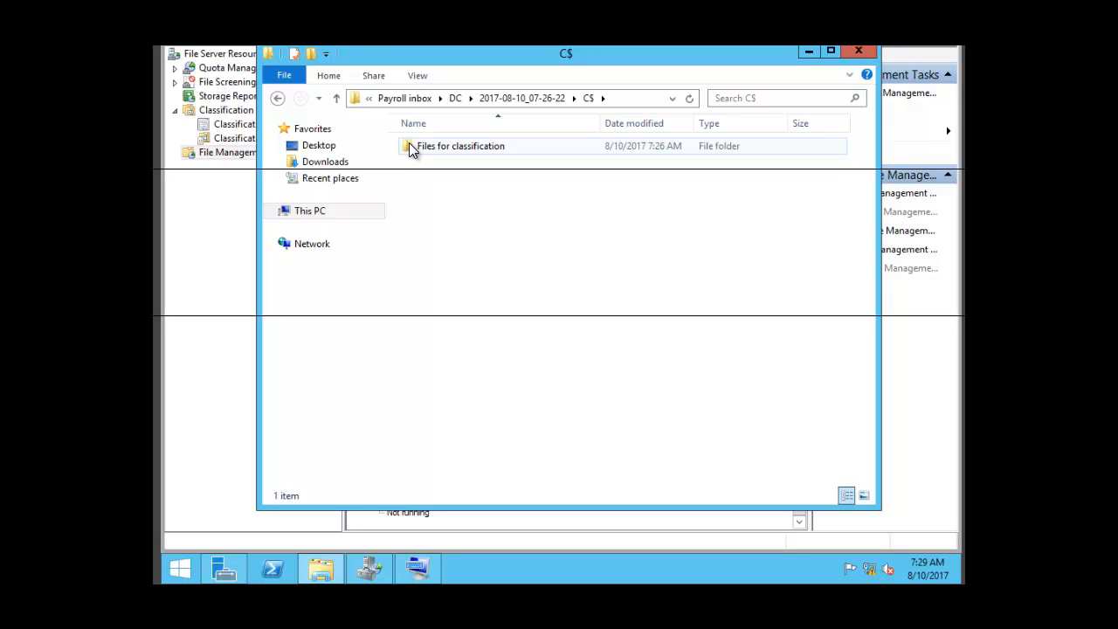
pyautogui.doubleClick(412, 148)
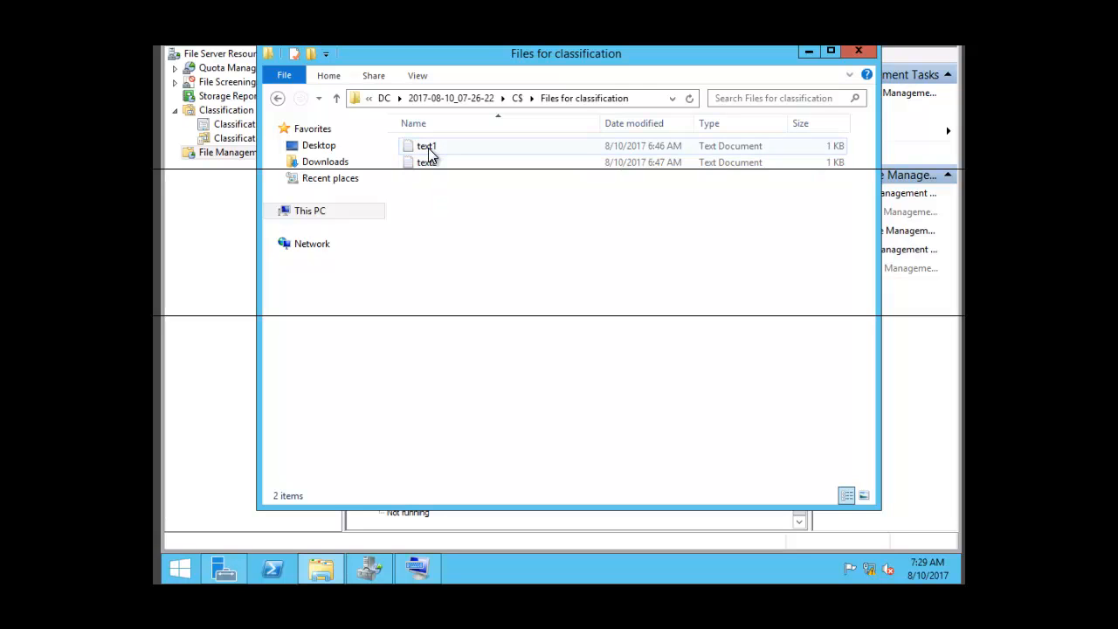
# Read the contents of the moved files text1 and text2, closing each one after viewing
pyautogui.doubleClick(428, 147)
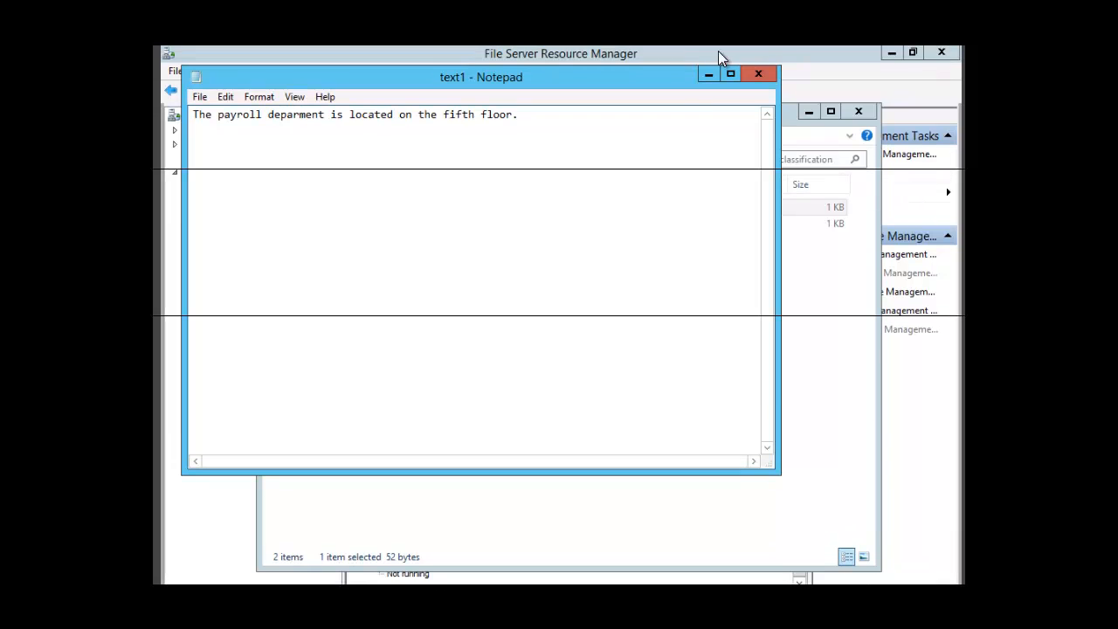
pyautogui.click(752, 76)
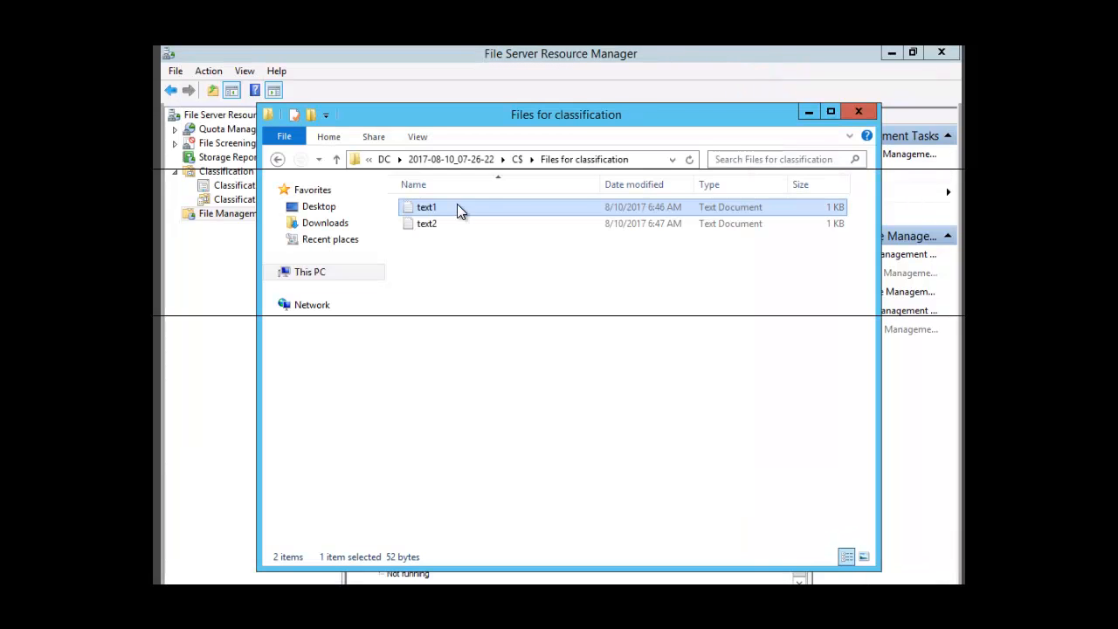
pyautogui.doubleClick(415, 224)
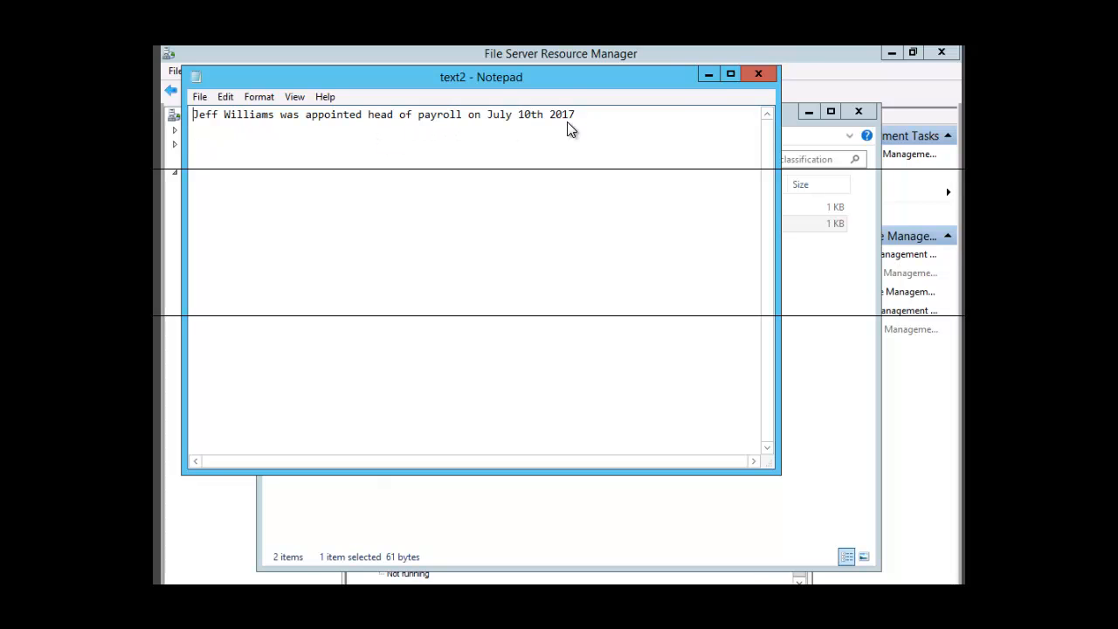
pyautogui.click(759, 76)
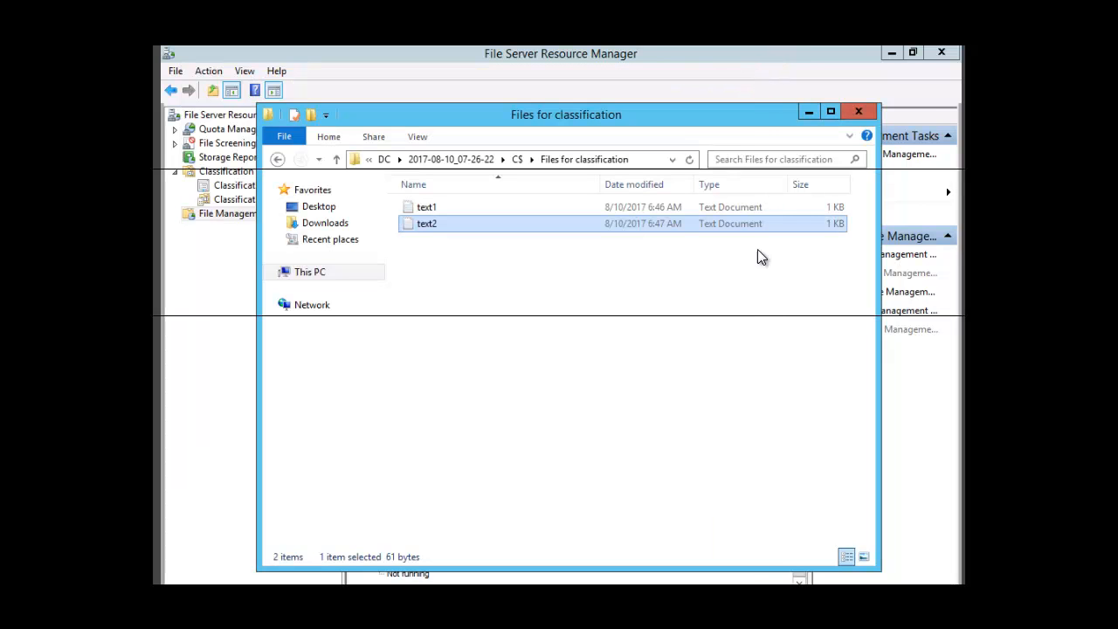